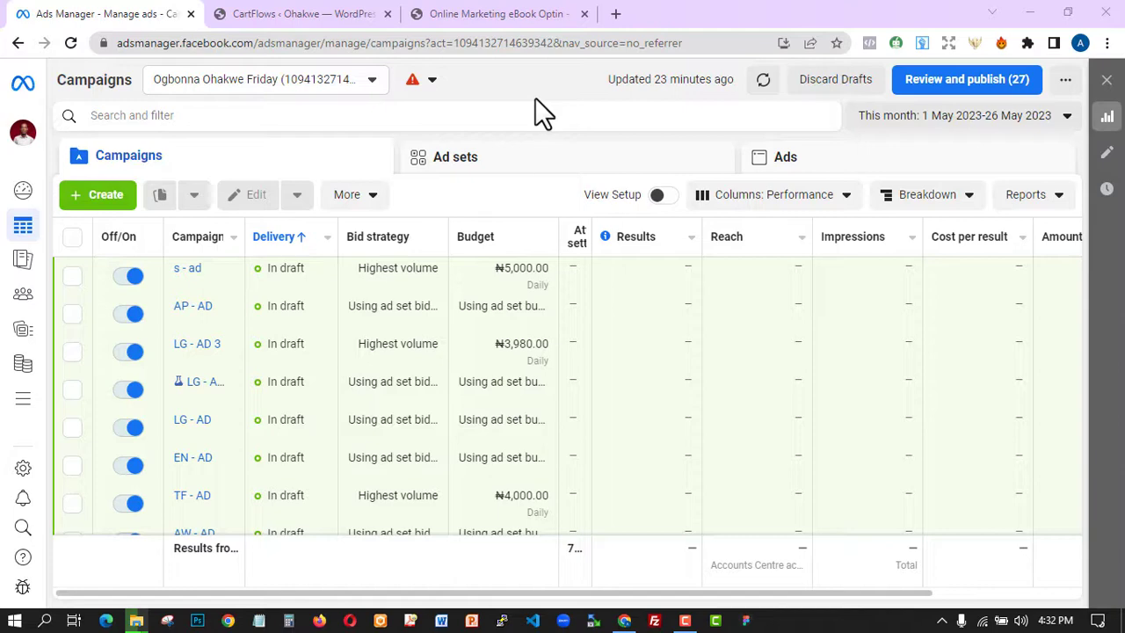
Step: Create a new campaign with Sales selected as its objective
{"action": "left_click", "coordinate": [113, 201]}
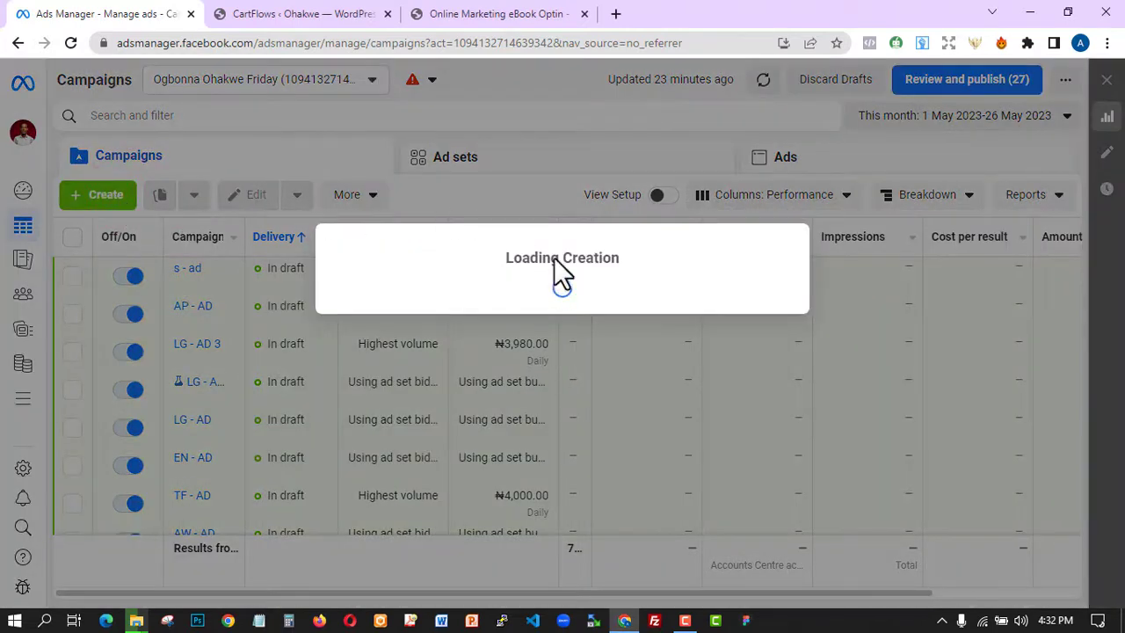
{"action": "scroll", "coordinate": [653, 313], "scroll_direction": "down", "scroll_amount": 2}
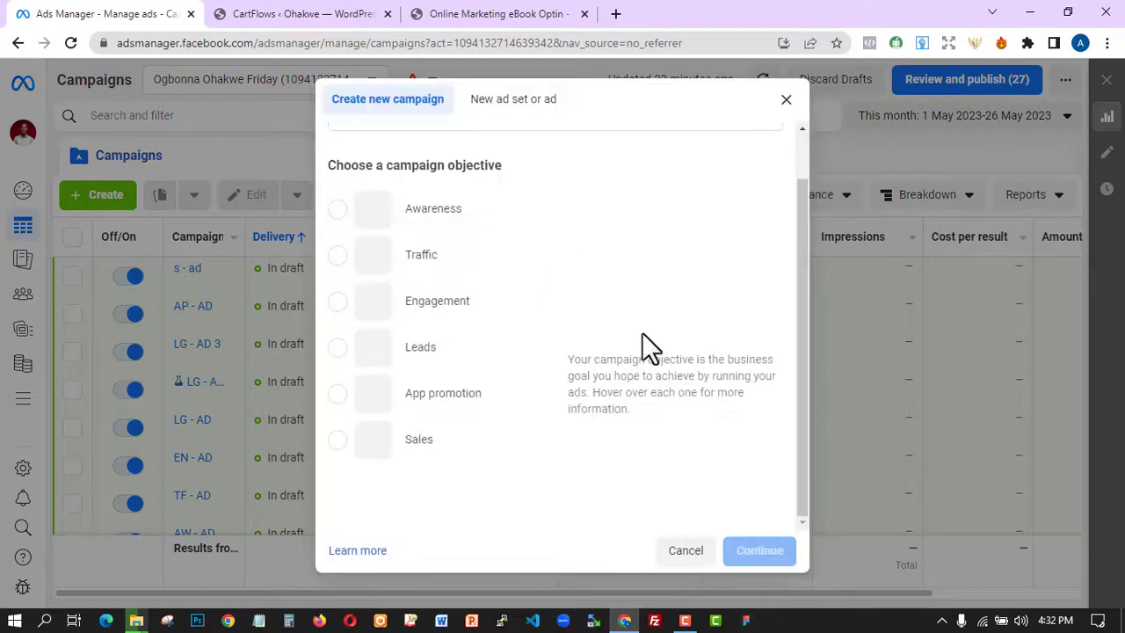
{"action": "left_click", "coordinate": [407, 448]}
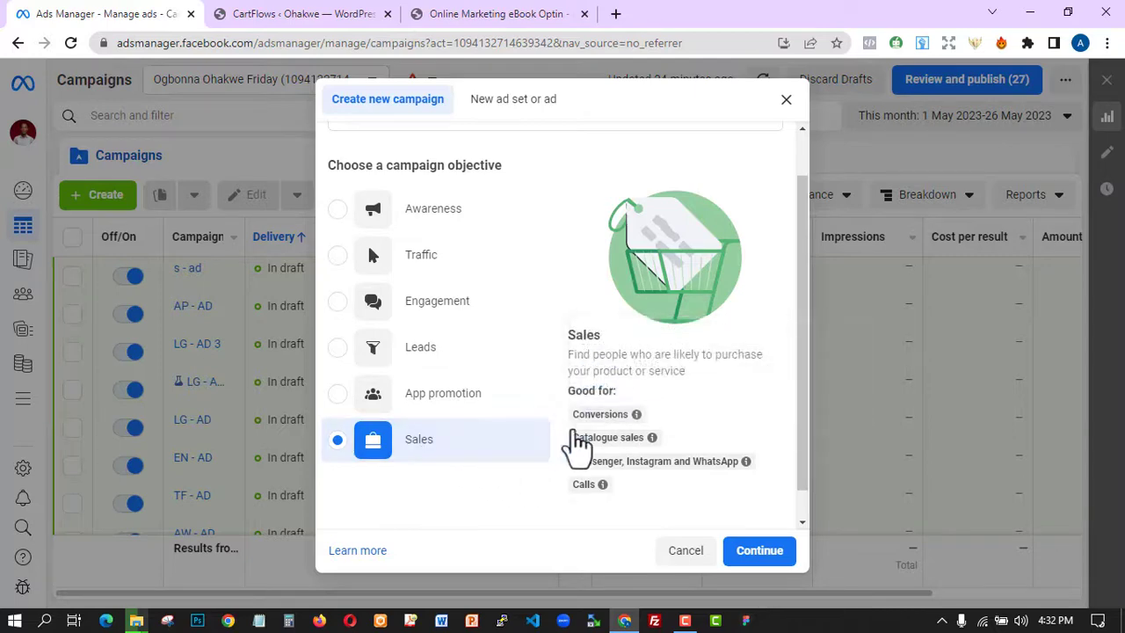
{"action": "scroll", "coordinate": [668, 422], "scroll_direction": "down", "scroll_amount": 1}
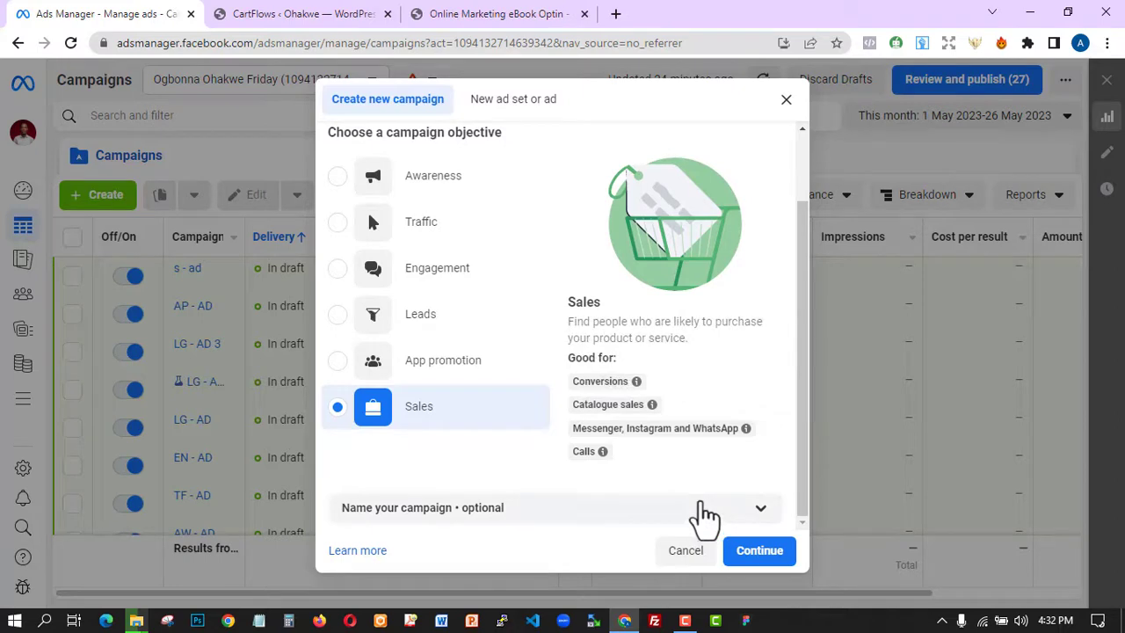
Step: Name the campaign 'SC -AD' and paste that name into the ad set and ad name fields
{"action": "left_click", "coordinate": [699, 507]}
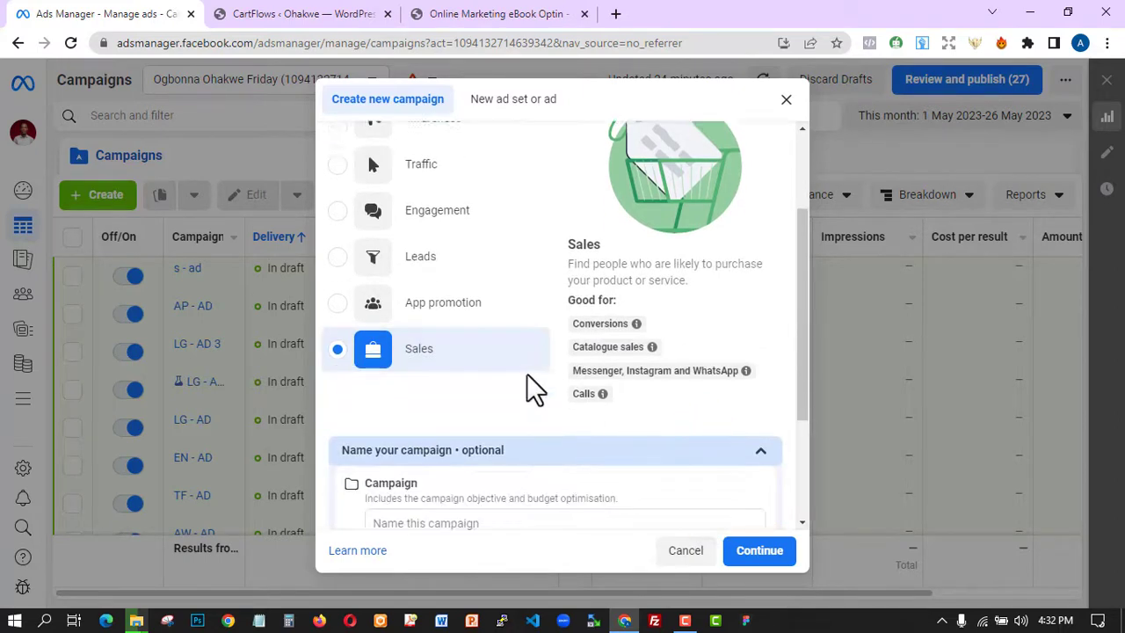
{"action": "left_click", "coordinate": [515, 347]}
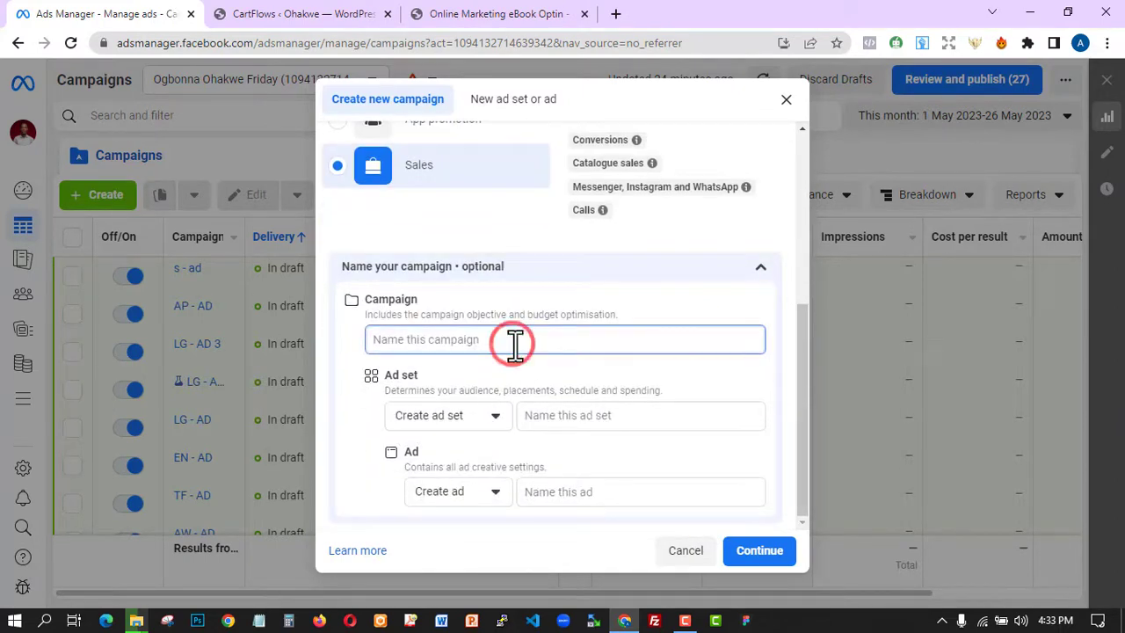
{"action": "type", "text": "SC -AD"}
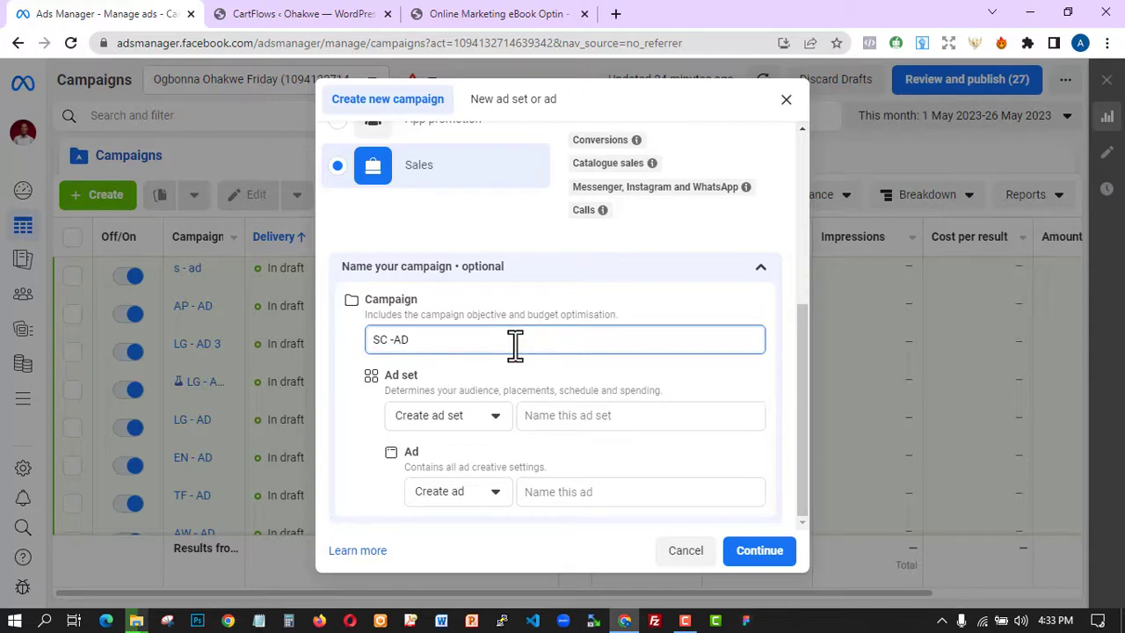
{"action": "key", "text": "ctrl+a"}
{"action": "key", "text": "ctrl+c"}
{"action": "key", "text": "Tab"}
{"action": "key", "text": "Tab"}
{"action": "key", "text": "ctrl+v"}
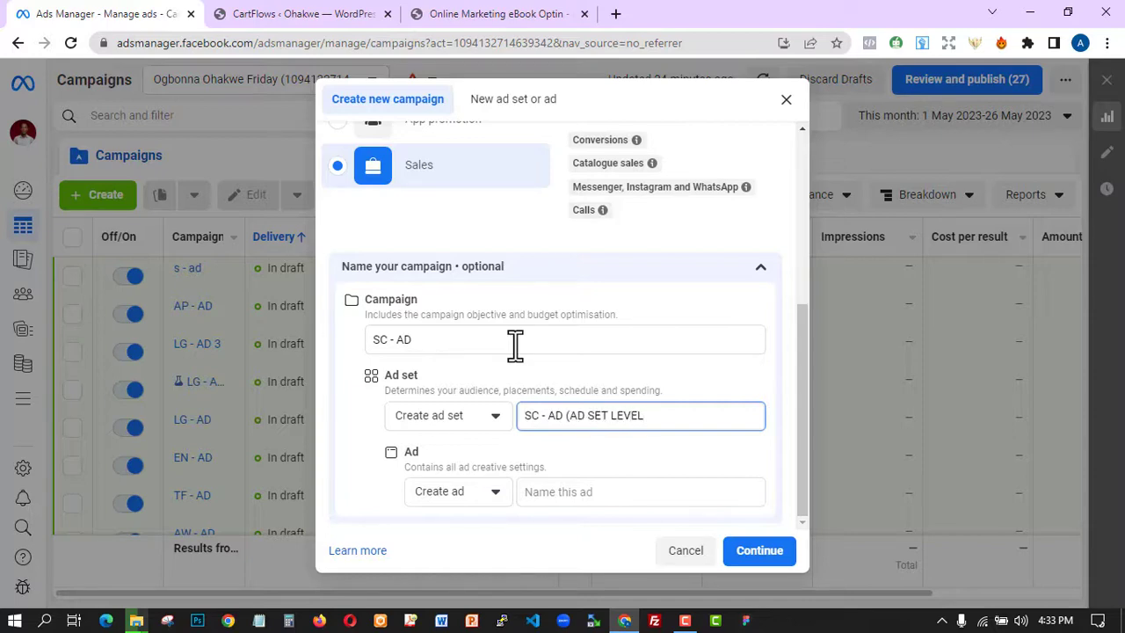
{"action": "key", "text": "Tab"}
{"action": "key", "text": "Tab"}
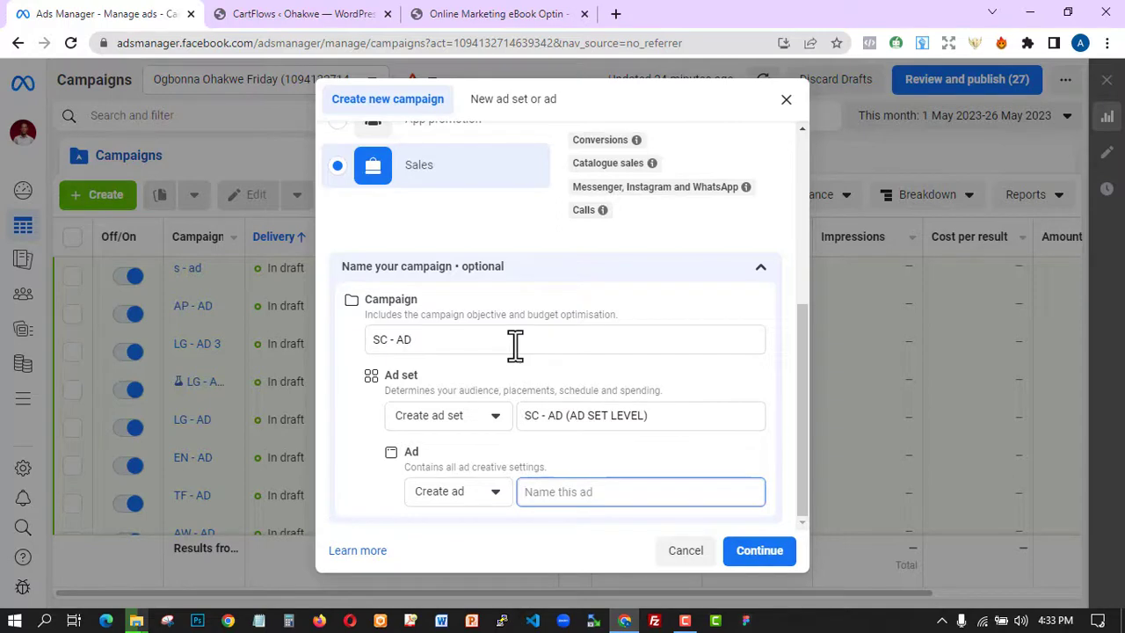
{"action": "key", "text": "ctrl+v"}
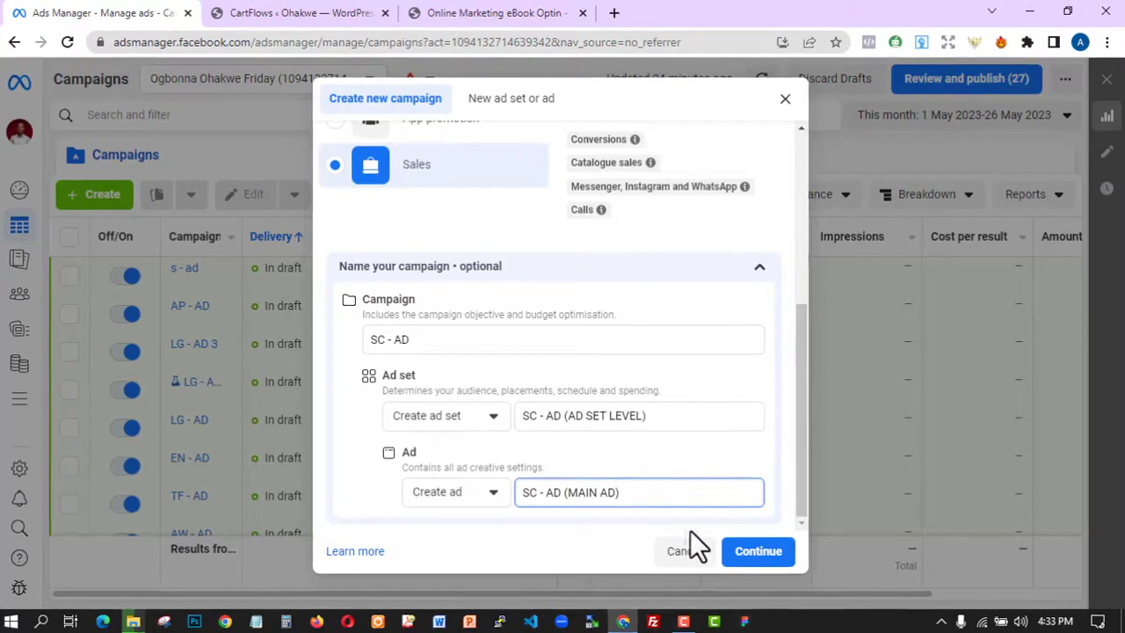
Step: Confirm the objective and names, then choose the Manual sales campaign setup
{"action": "left_click", "coordinate": [749, 553]}
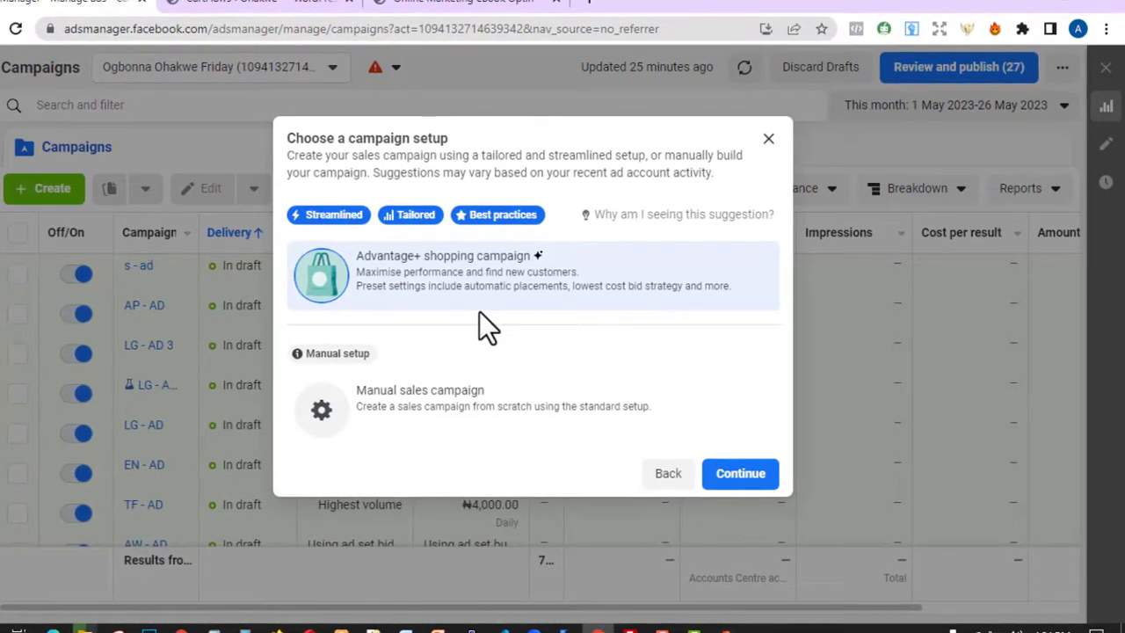
{"action": "left_click", "coordinate": [610, 423]}
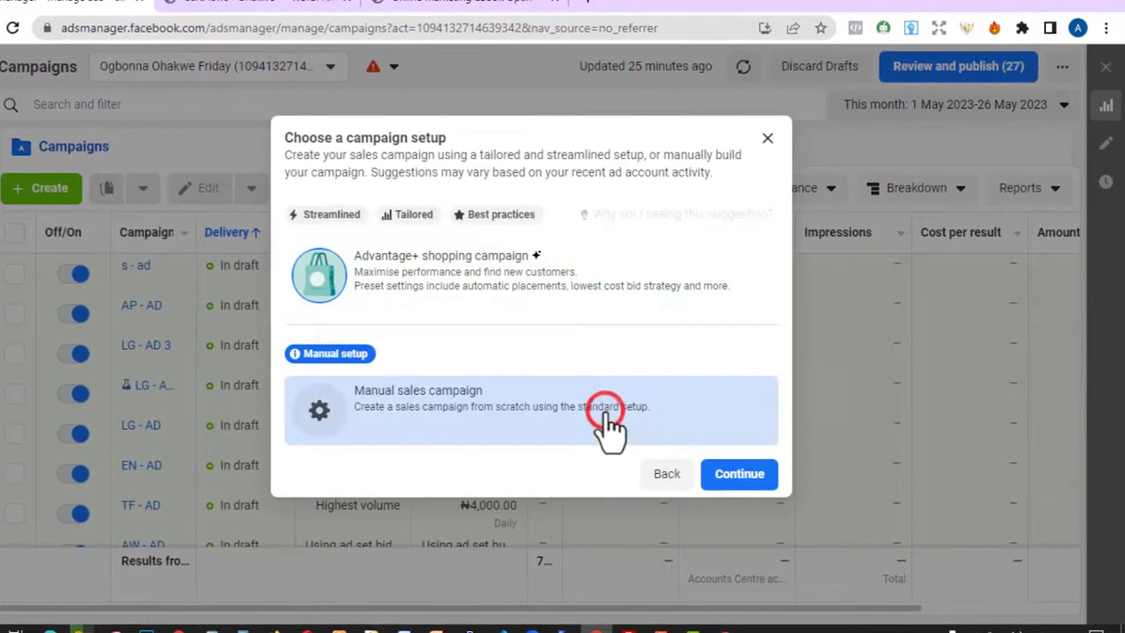
{"action": "left_click", "coordinate": [743, 479]}
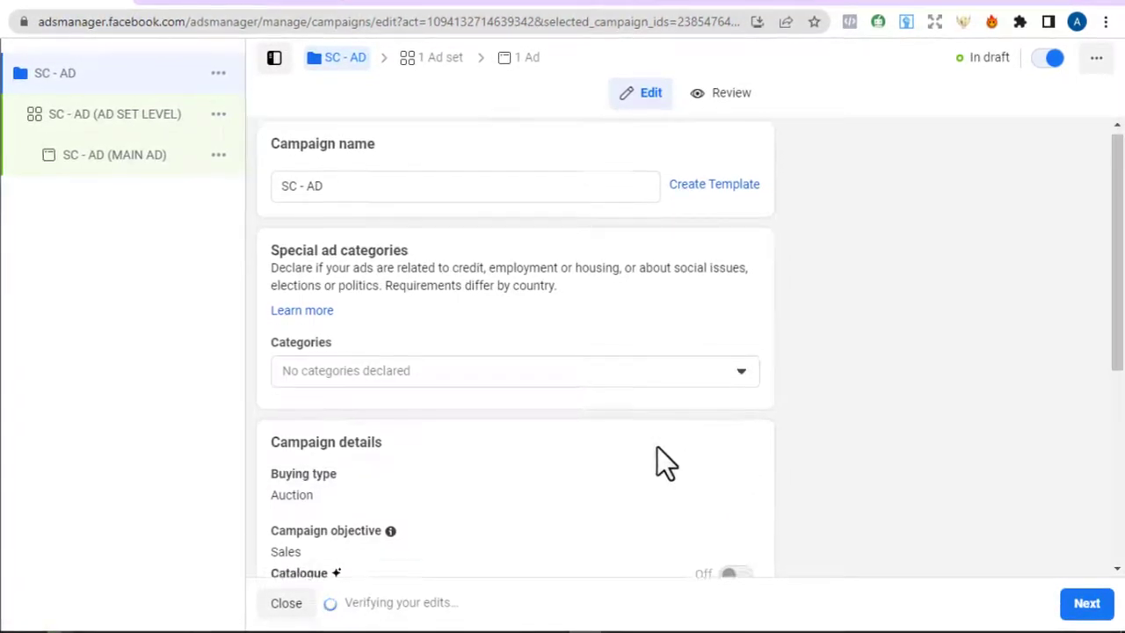
Step: Scroll through the SC - AD campaign editor to the ad set settings
{"action": "scroll", "coordinate": [657, 446], "scroll_direction": "down", "scroll_amount": 5}
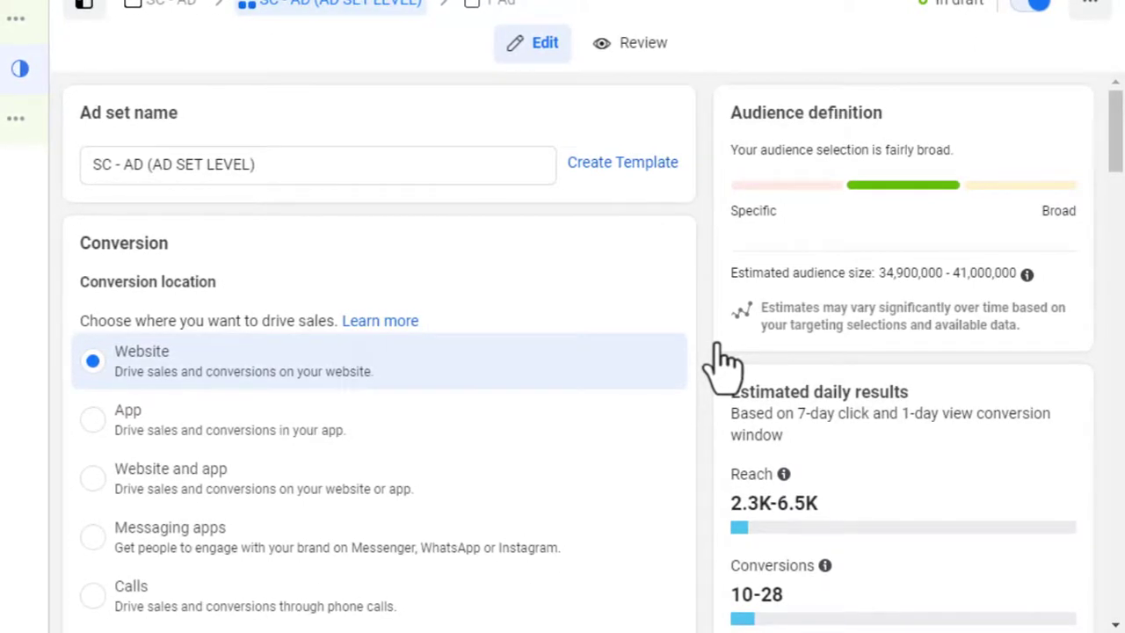
{"action": "scroll", "coordinate": [263, 469], "scroll_direction": "down", "scroll_amount": 2}
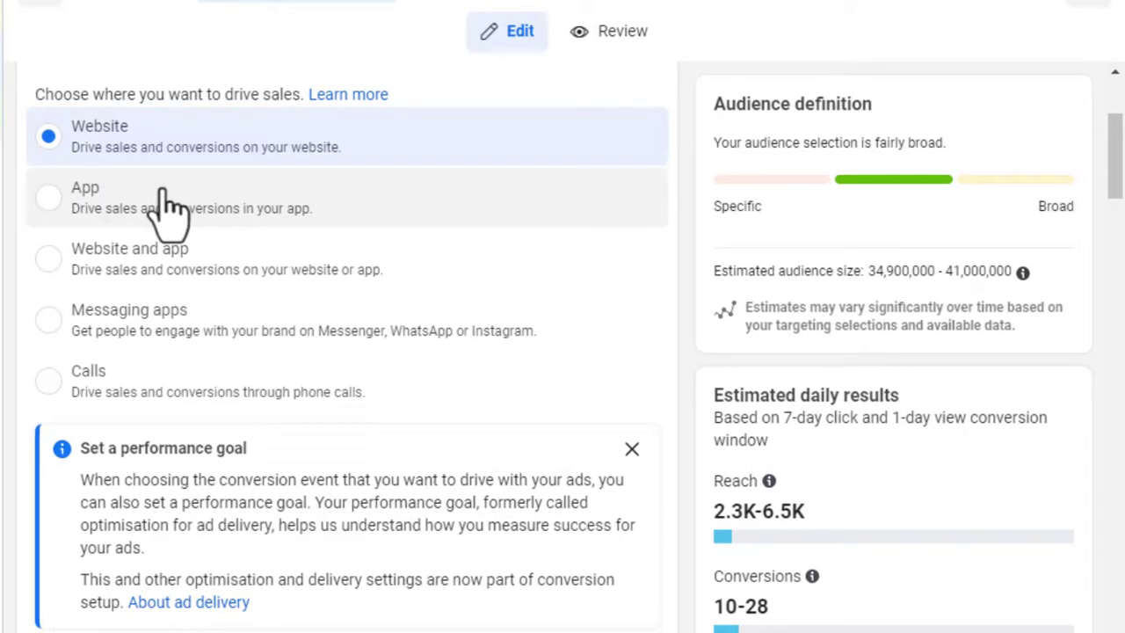
{"action": "scroll", "coordinate": [234, 190], "scroll_direction": "down", "scroll_amount": 5}
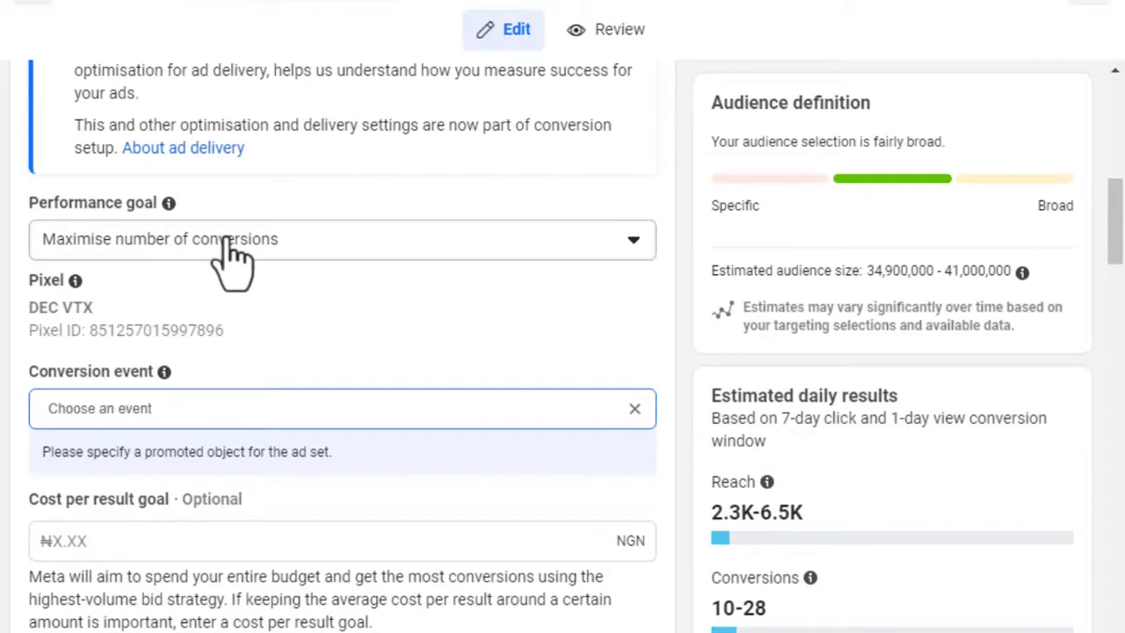
Step: Review the performance goal options and keep 'Maximise number of conversions'
{"action": "left_click", "coordinate": [226, 238]}
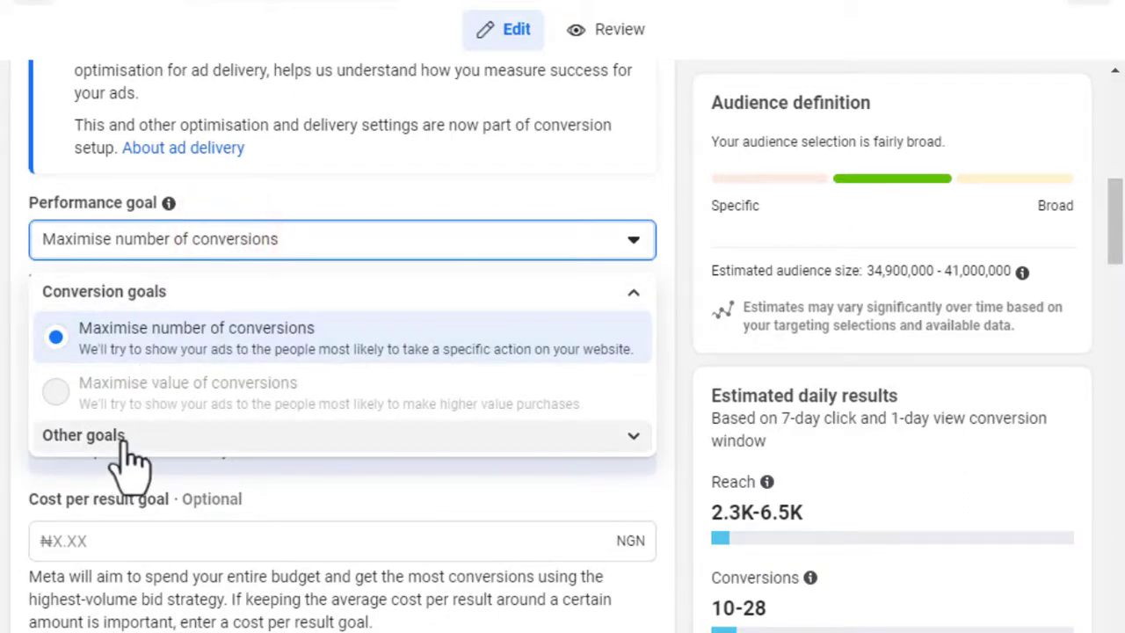
{"action": "left_click", "coordinate": [123, 439]}
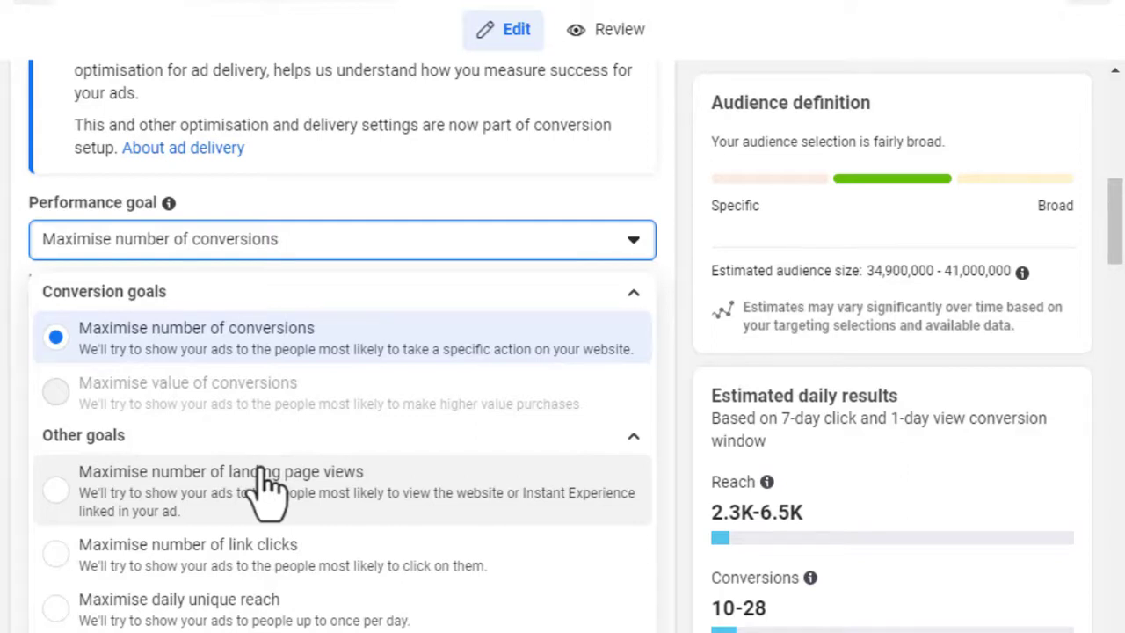
{"action": "left_click", "coordinate": [175, 349]}
Step: Leave the conversion event unset and switch to the Online Marketing eBook Optin page
{"action": "scroll", "coordinate": [220, 321], "scroll_direction": "down", "scroll_amount": 3}
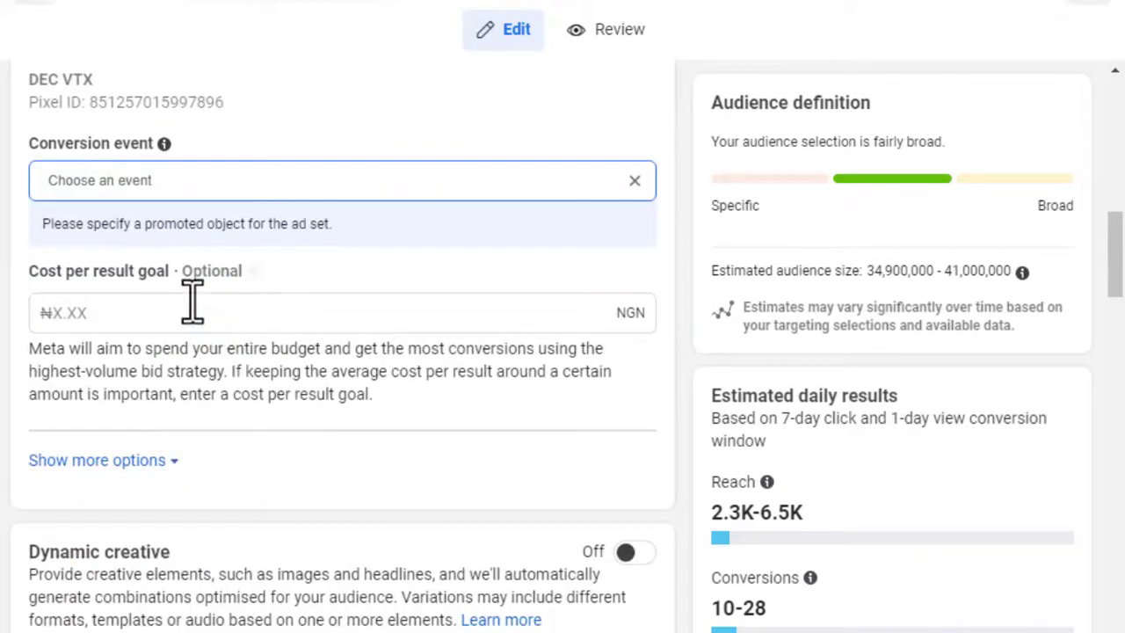
{"action": "scroll", "coordinate": [128, 232], "scroll_direction": "up", "scroll_amount": 3}
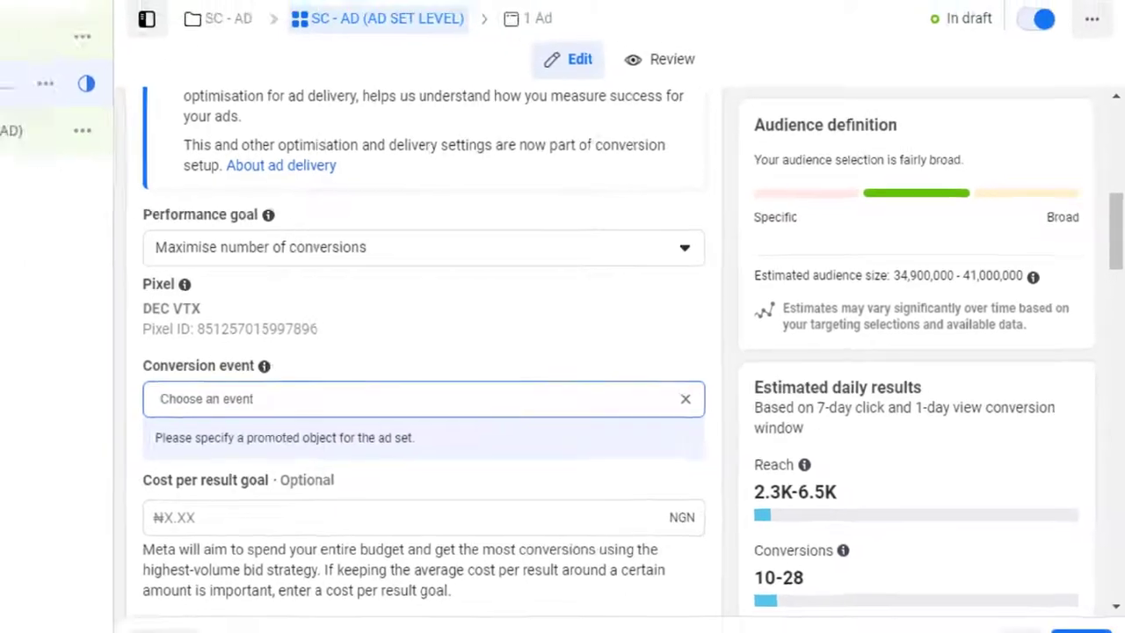
{"action": "left_click", "coordinate": [452, 13]}
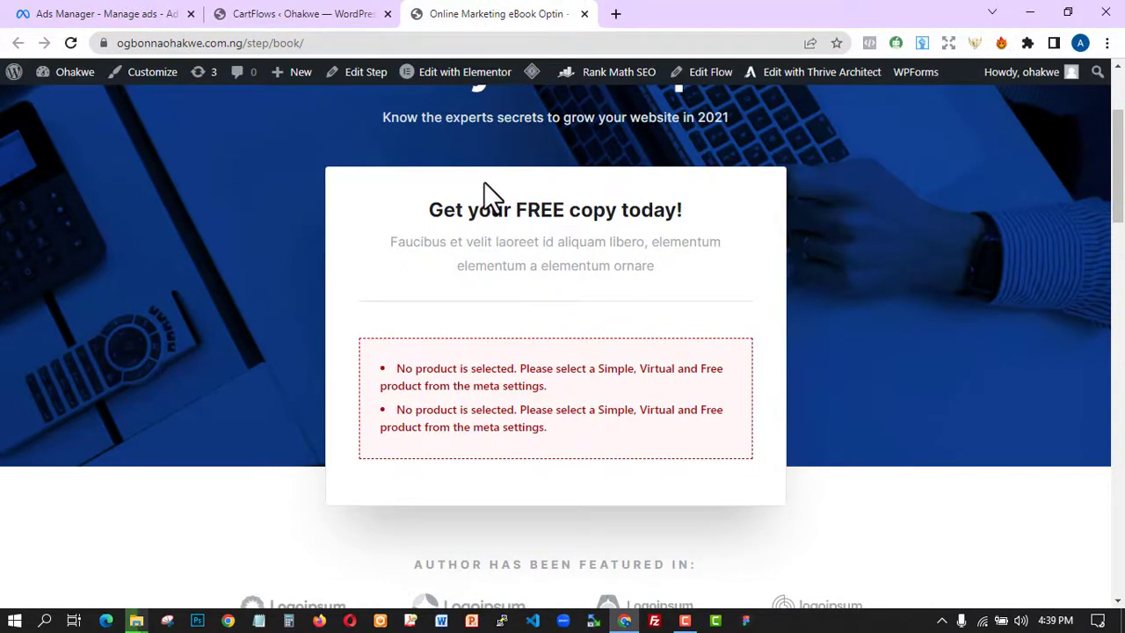
Step: Check the eBook optin page for a Meta pixel and dismiss the results
{"action": "scroll", "coordinate": [488, 195], "scroll_direction": "up", "scroll_amount": 2}
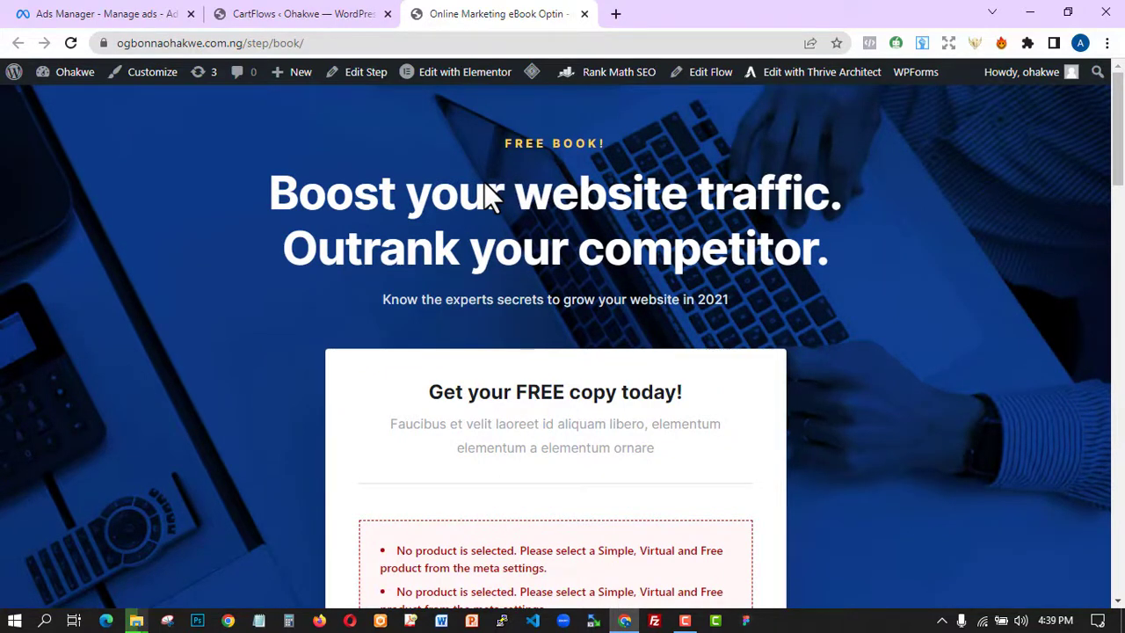
{"action": "scroll", "coordinate": [504, 196], "scroll_direction": "down", "scroll_amount": 2}
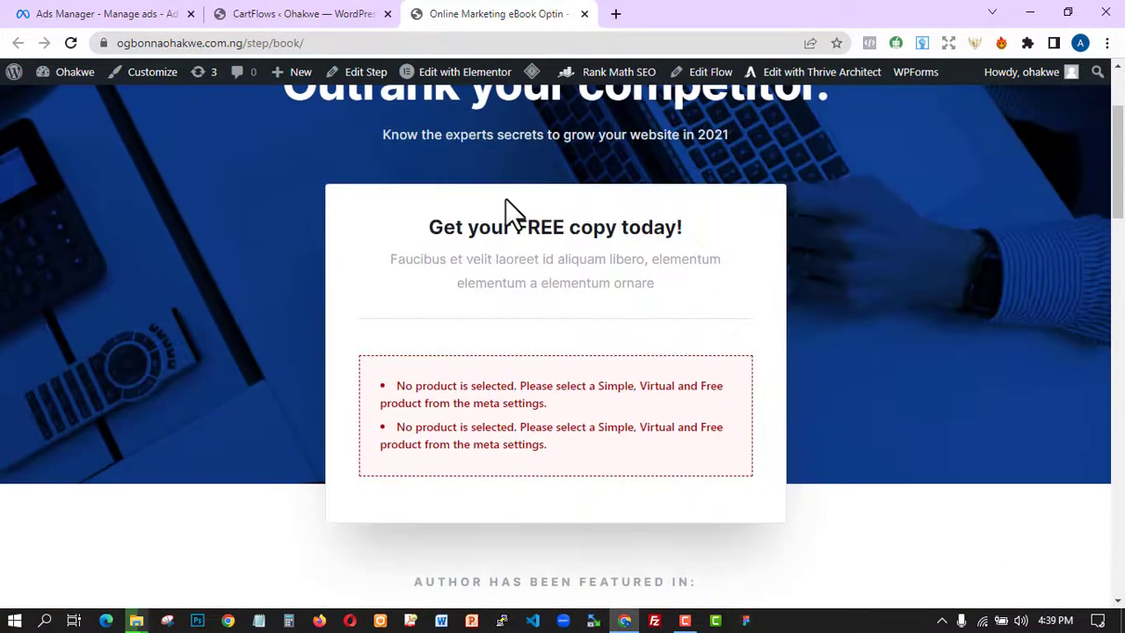
{"action": "scroll", "coordinate": [482, 209], "scroll_direction": "down", "scroll_amount": 4}
{"action": "scroll", "coordinate": [477, 231], "scroll_direction": "up", "scroll_amount": 4}
{"action": "left_click", "coordinate": [870, 48]}
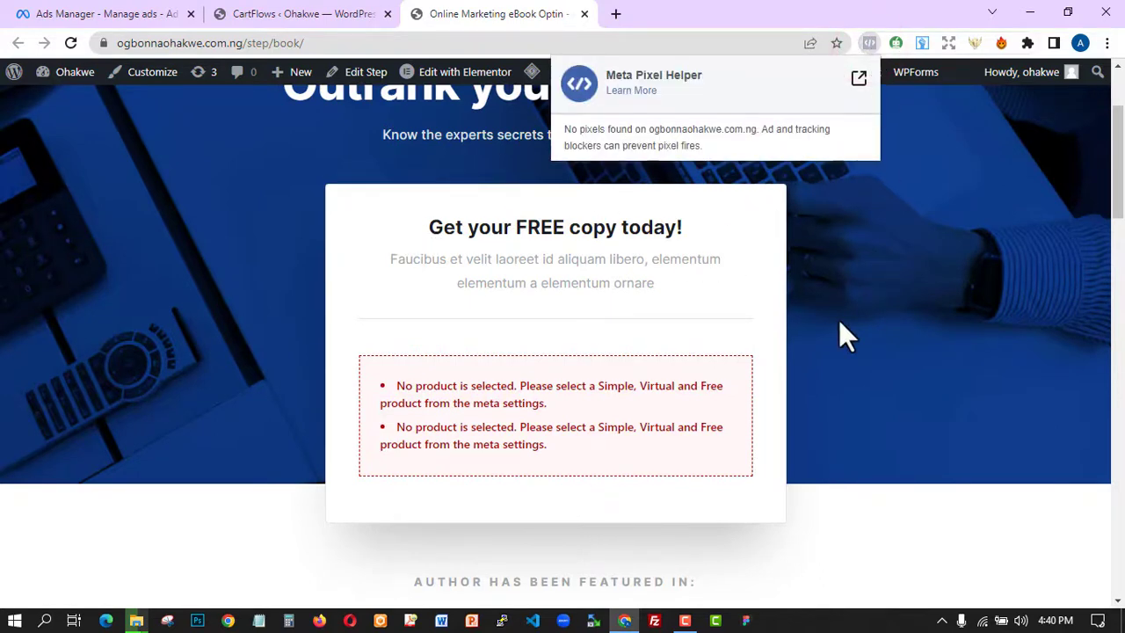
{"action": "left_click", "coordinate": [515, 201]}
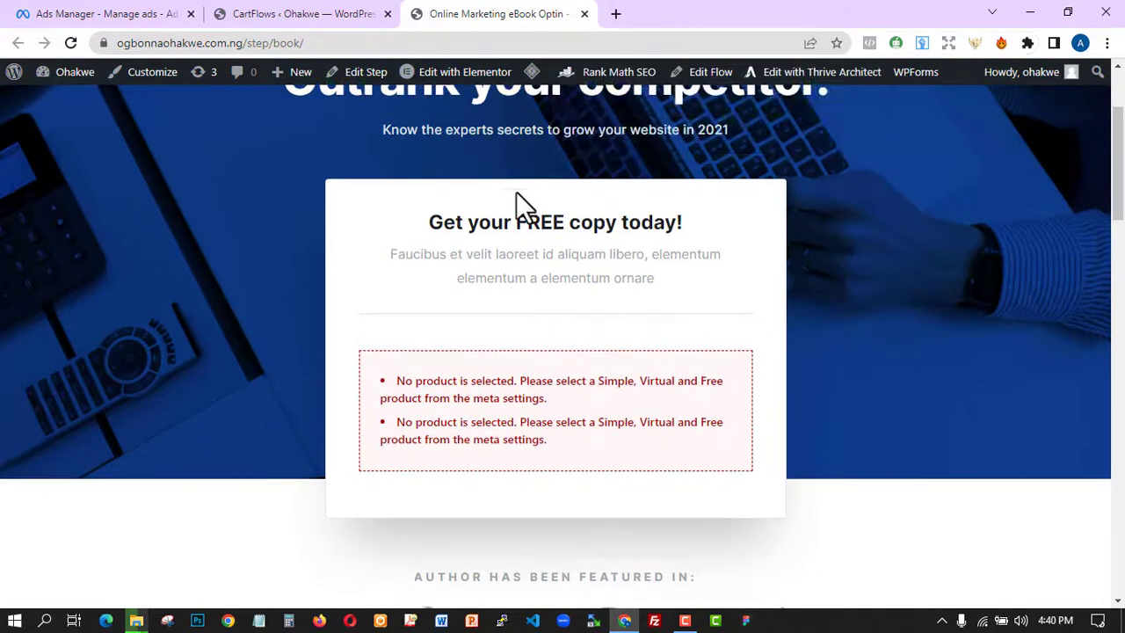
Step: Verify GET THE EBOOK leads to the optin form, then return to Ads Manager
{"action": "scroll", "coordinate": [562, 246], "scroll_direction": "down", "scroll_amount": 15}
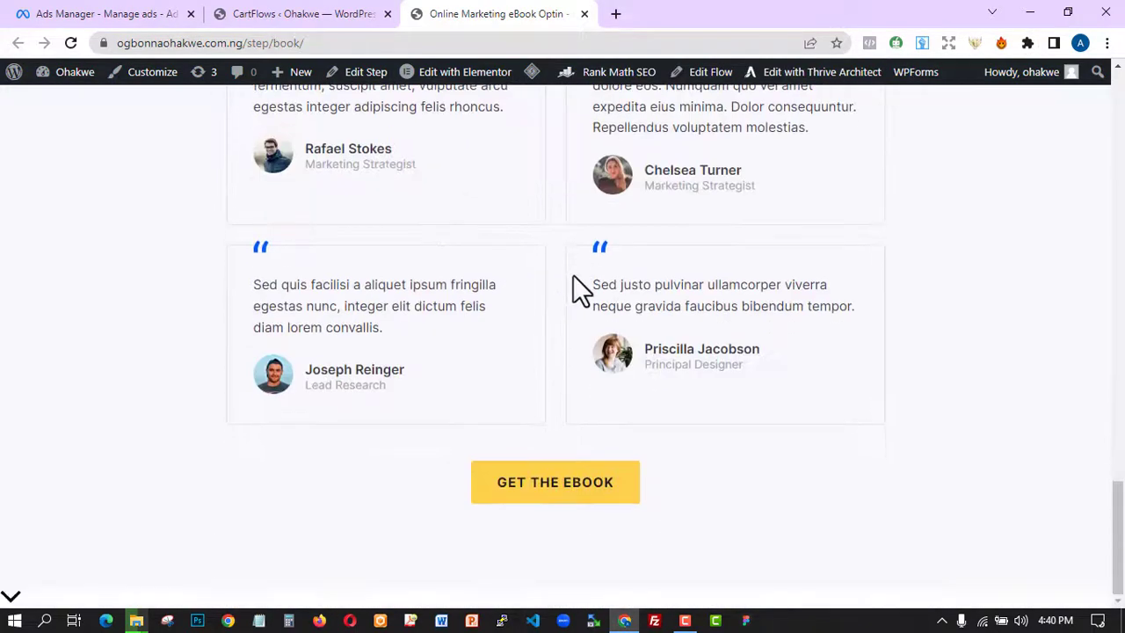
{"action": "left_click", "coordinate": [532, 474]}
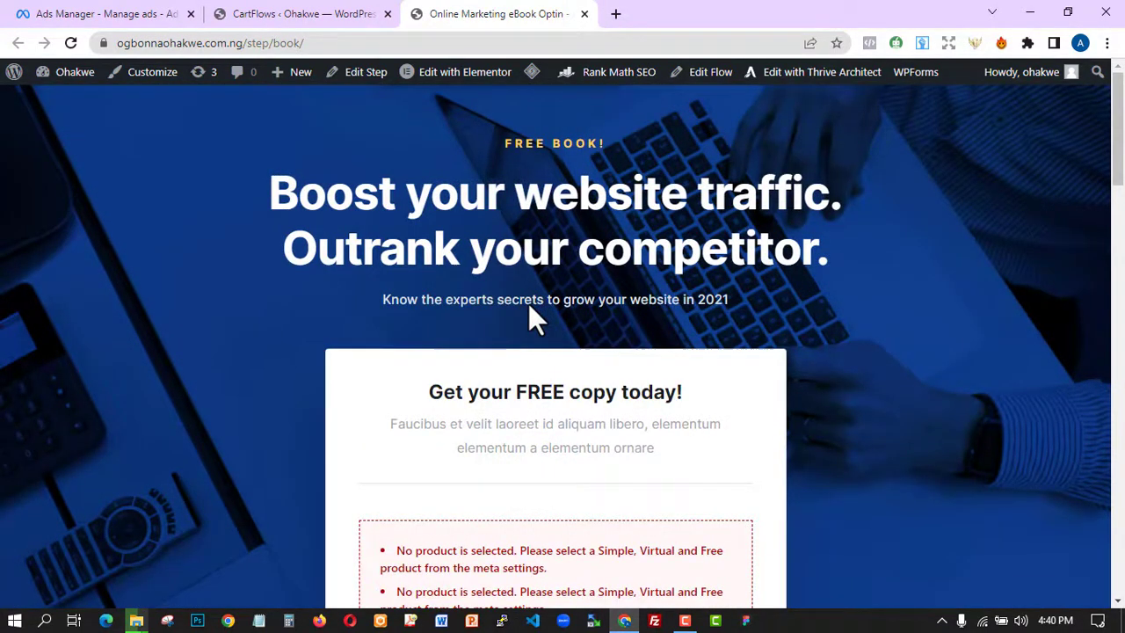
{"action": "left_click", "coordinate": [149, 12]}
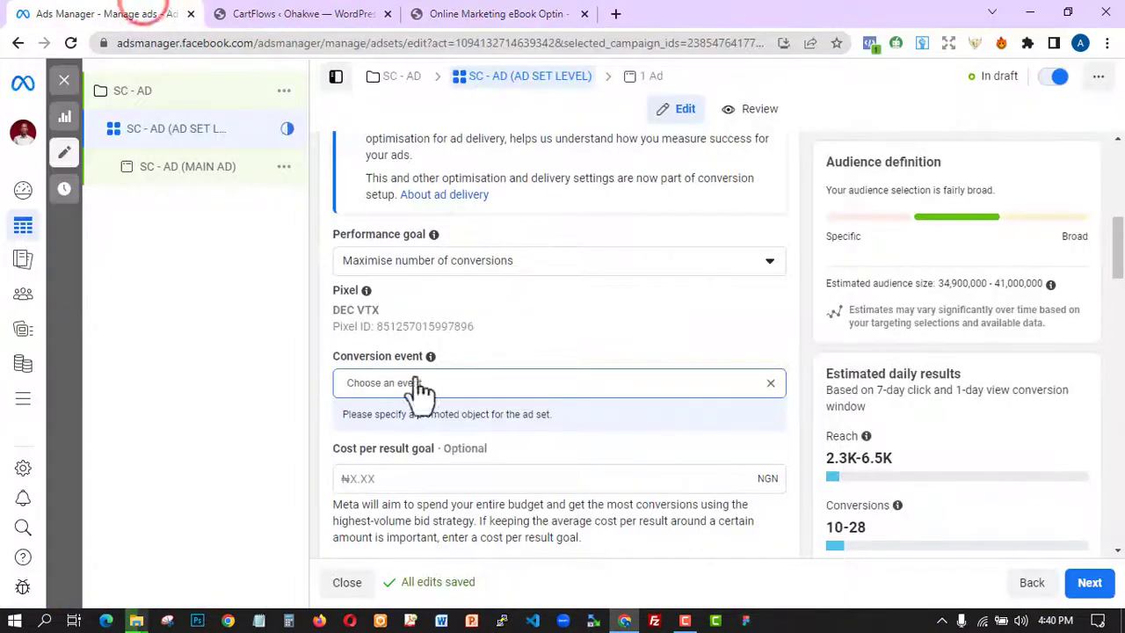
Step: Choose 'Define a new custom conversion' from the Conversion event list
{"action": "left_click", "coordinate": [449, 383]}
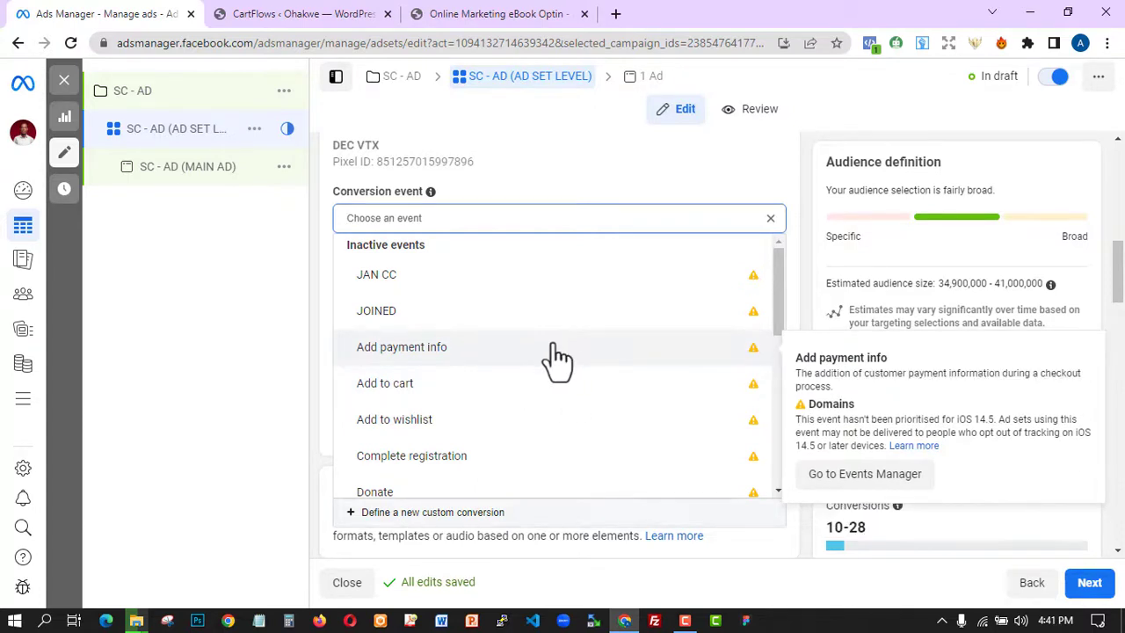
{"action": "scroll", "coordinate": [554, 356], "scroll_direction": "down", "scroll_amount": 1}
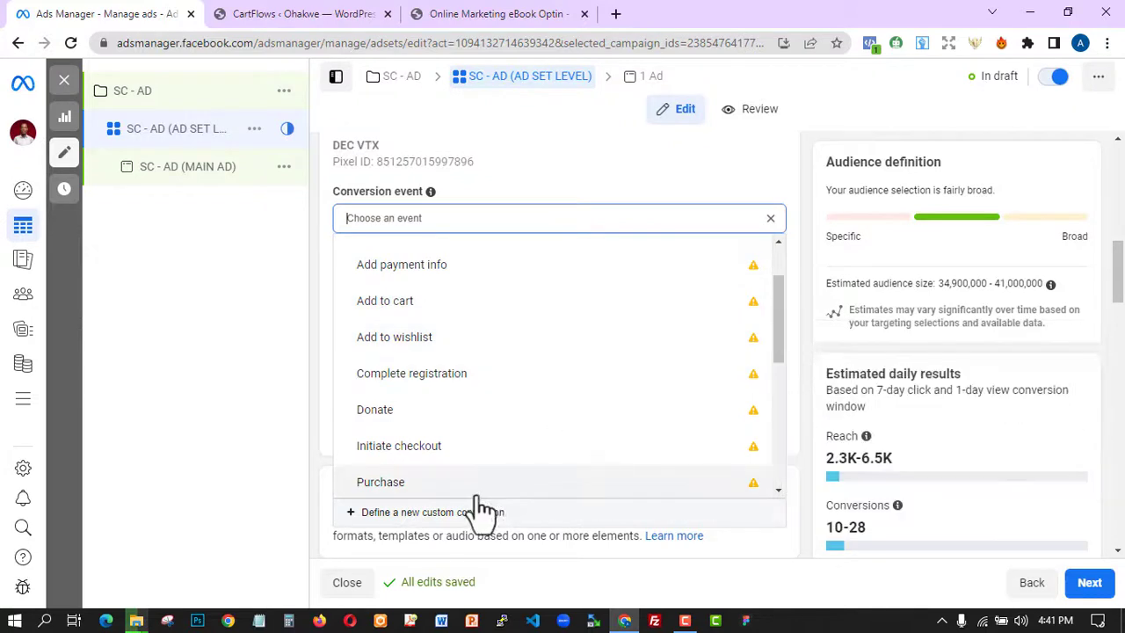
{"action": "left_click", "coordinate": [397, 514]}
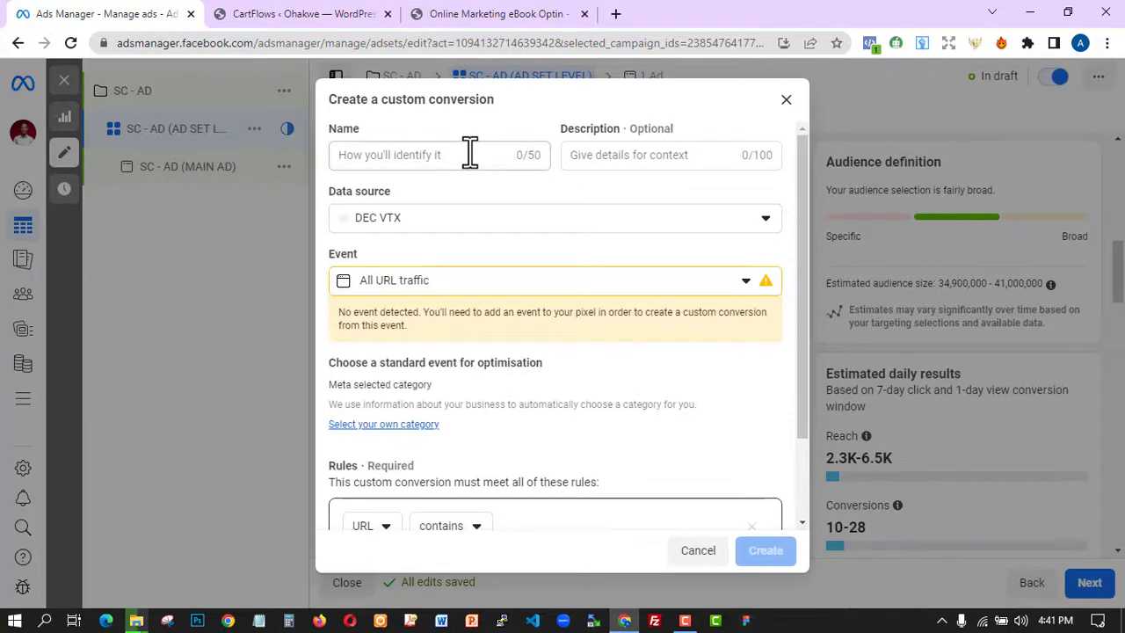
Step: Name the custom conversion 'Book Optin', keeping DEC VTX data source and All URL traffic
{"action": "left_click", "coordinate": [470, 157]}
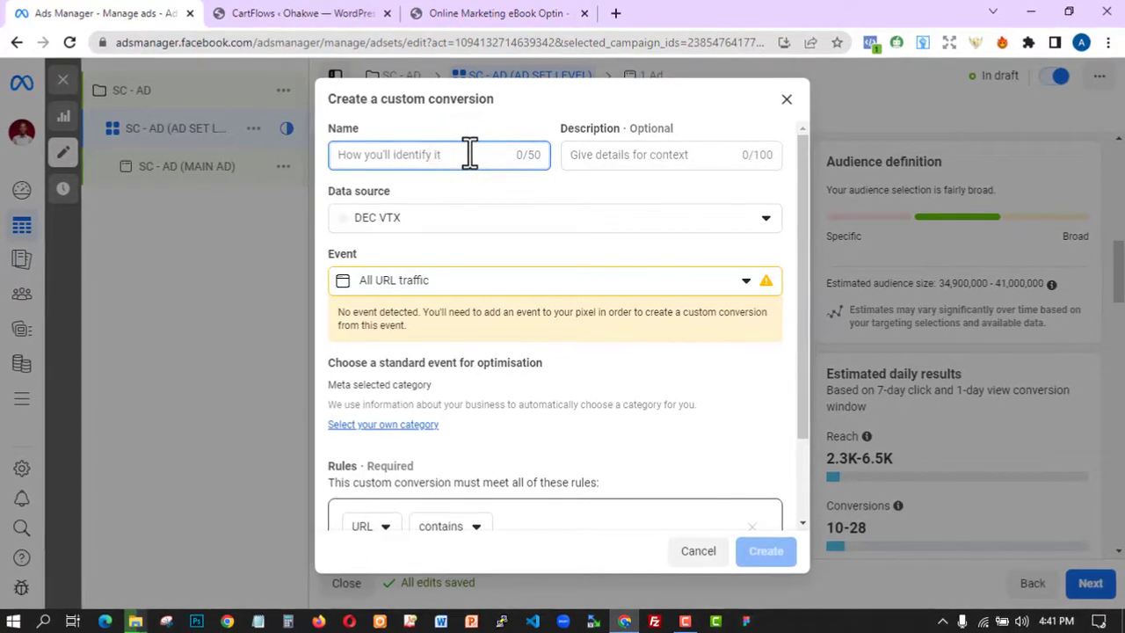
{"action": "type", "text": "Boo"}
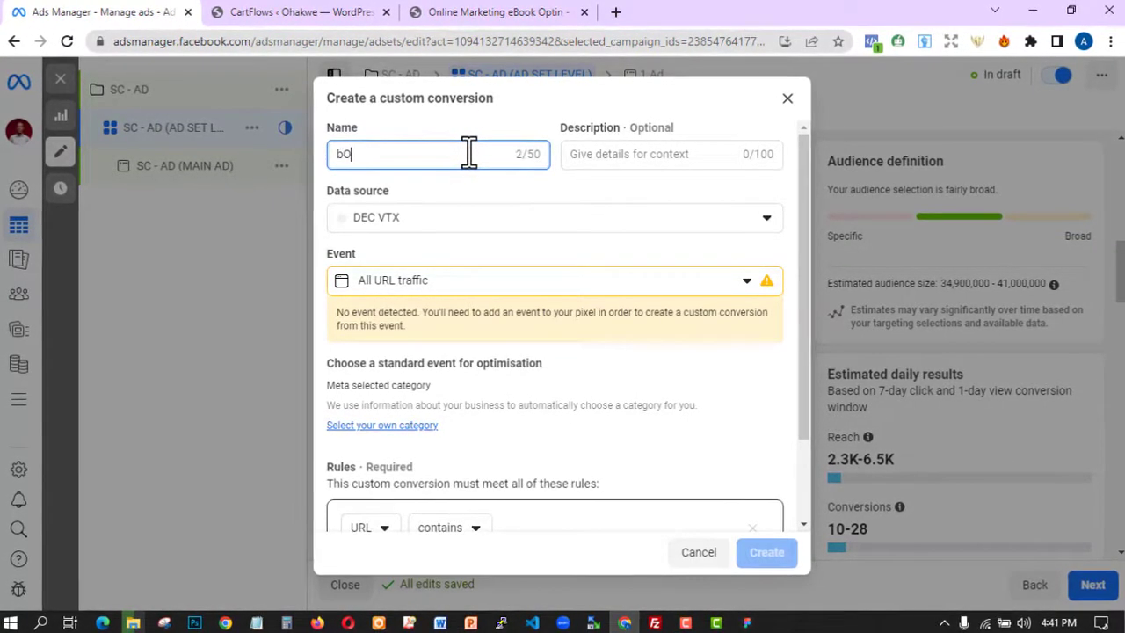
{"action": "type", "text": "k Optin"}
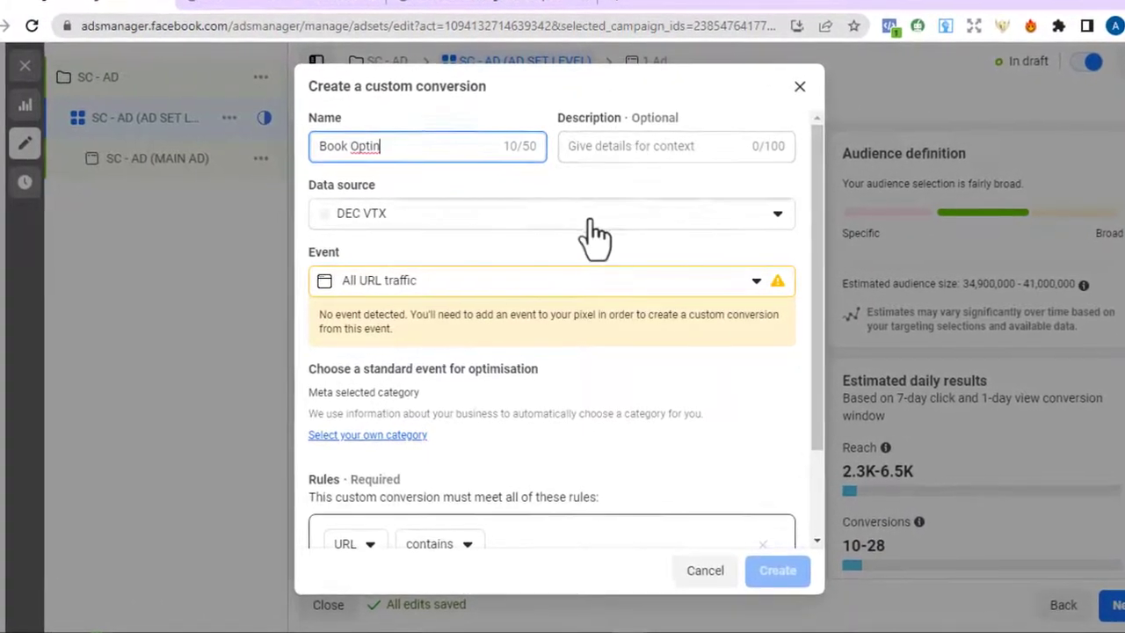
{"action": "left_click", "coordinate": [489, 214]}
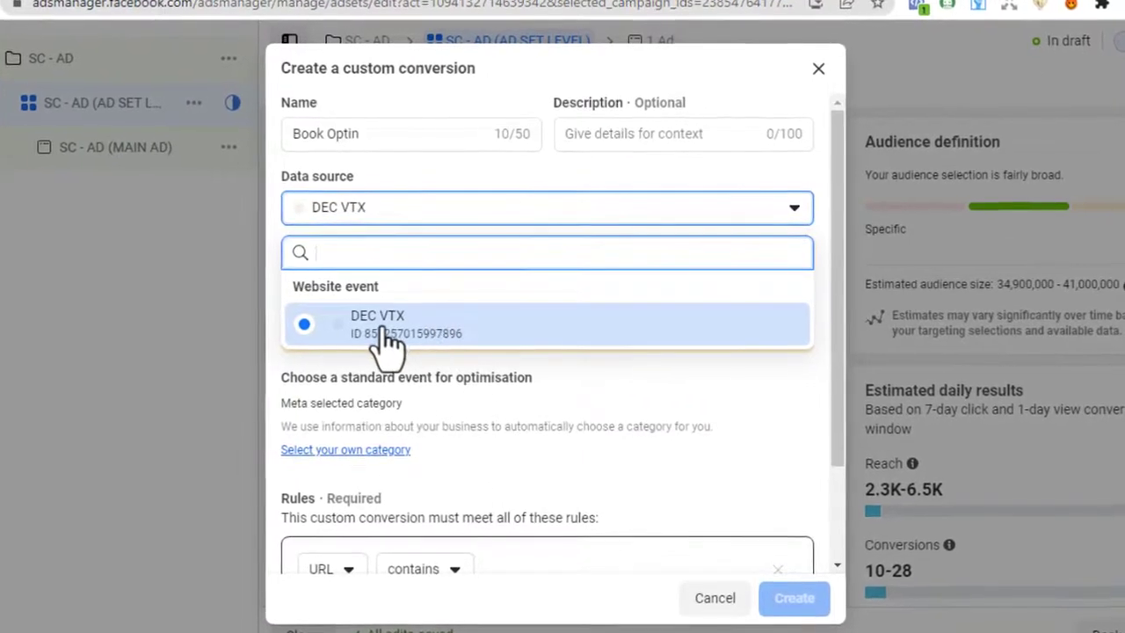
{"action": "left_click", "coordinate": [474, 162]}
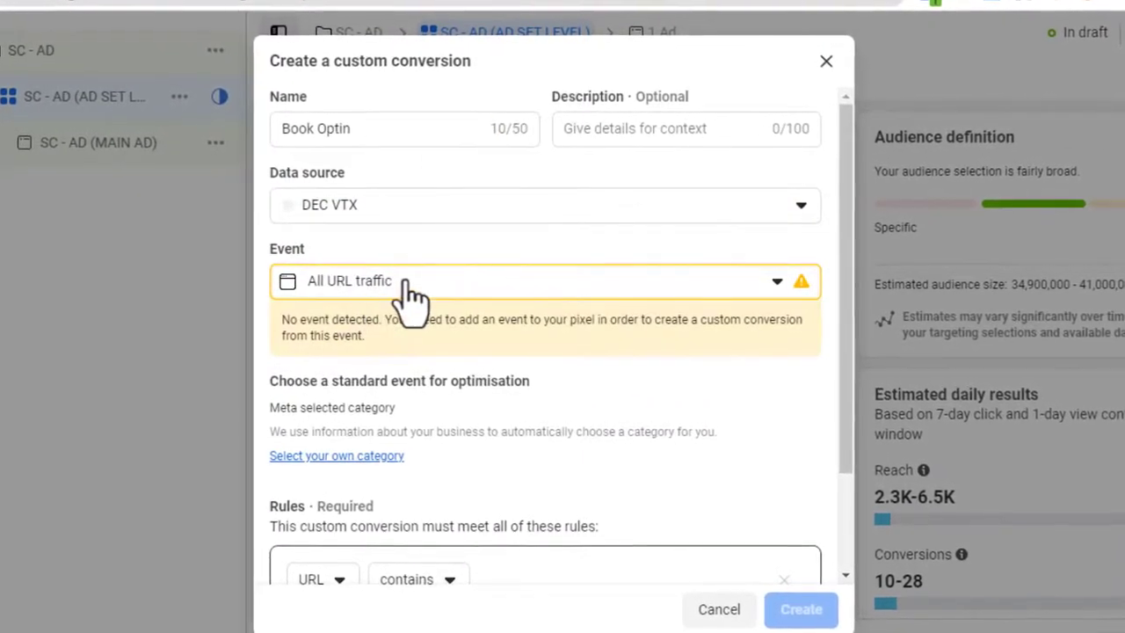
{"action": "left_click", "coordinate": [404, 283]}
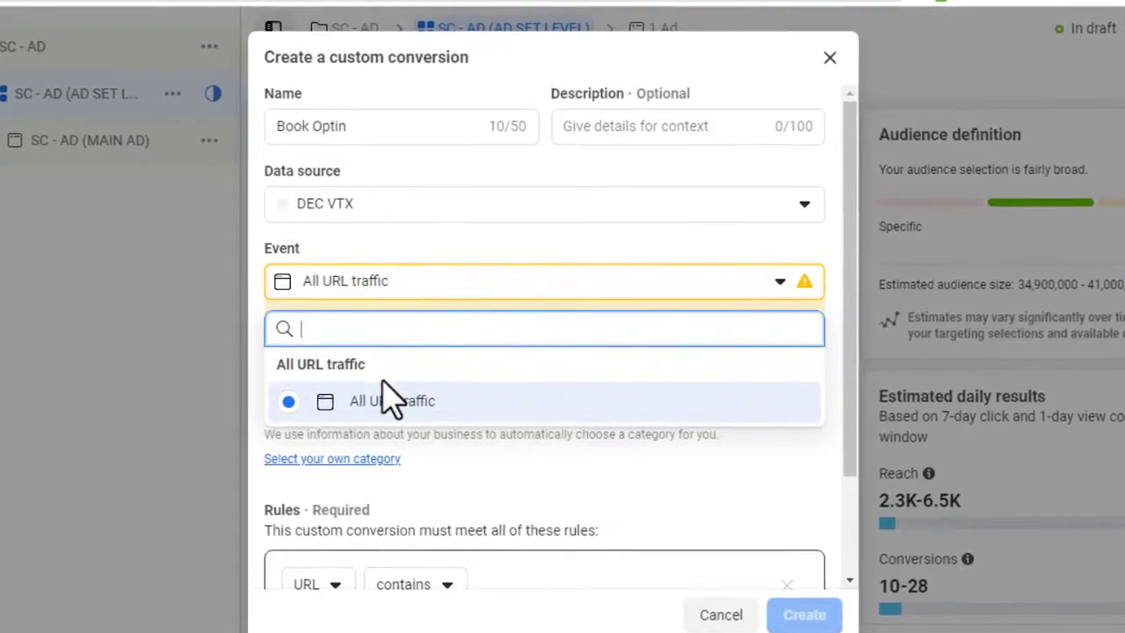
{"action": "left_click", "coordinate": [409, 243]}
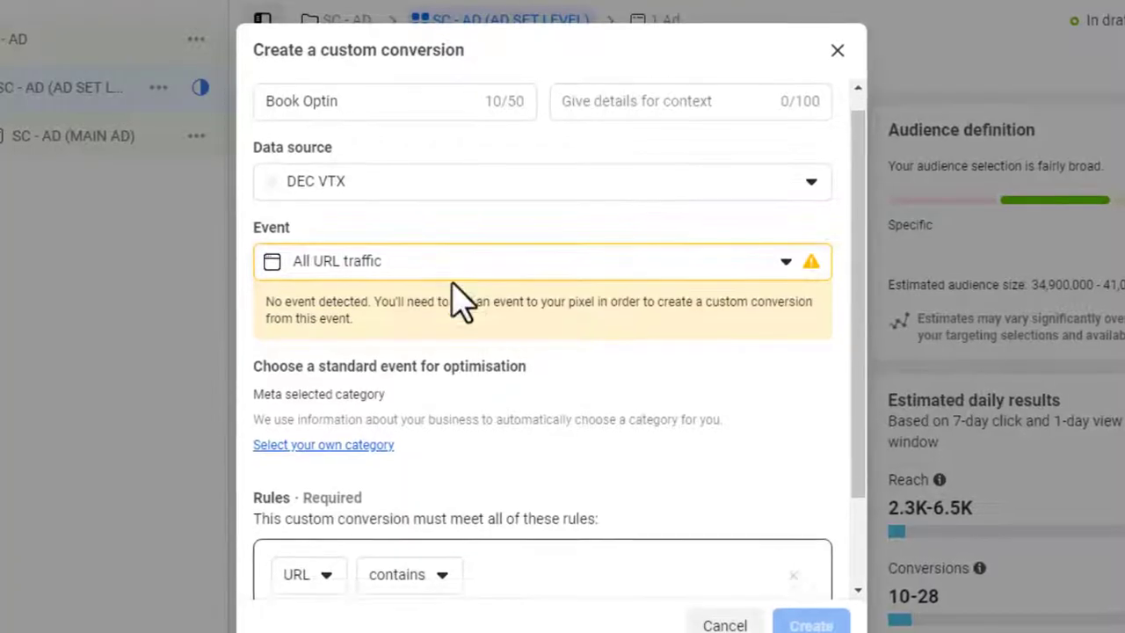
{"action": "scroll", "coordinate": [470, 308], "scroll_direction": "down", "scroll_amount": 2}
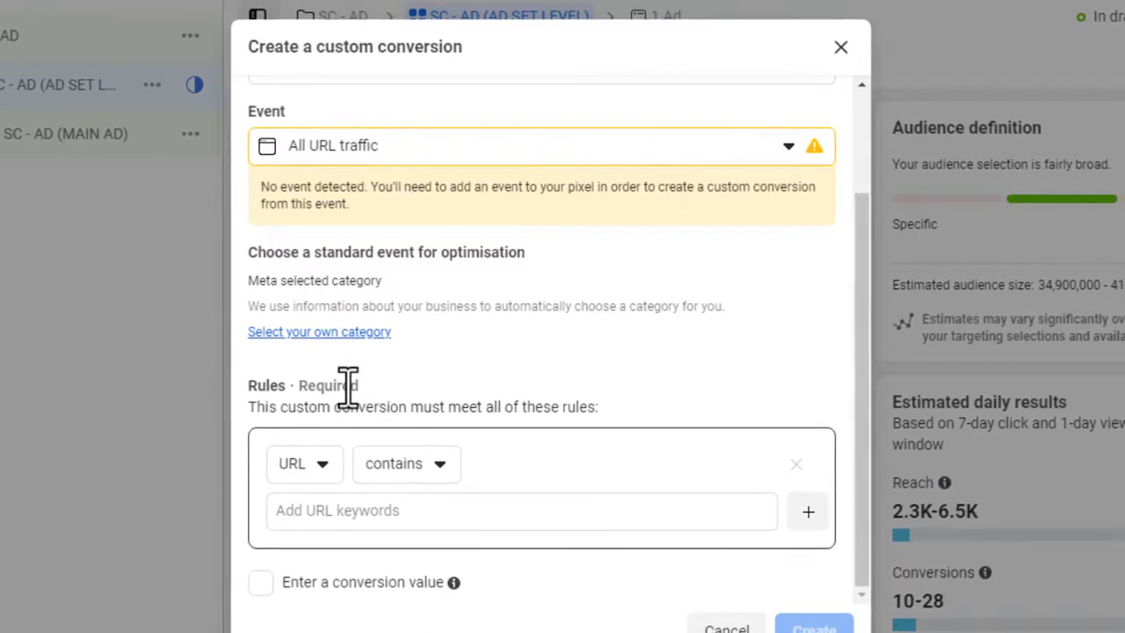
Step: Set the URL rule to equals and paste the book optin page address
{"action": "left_click", "coordinate": [392, 509]}
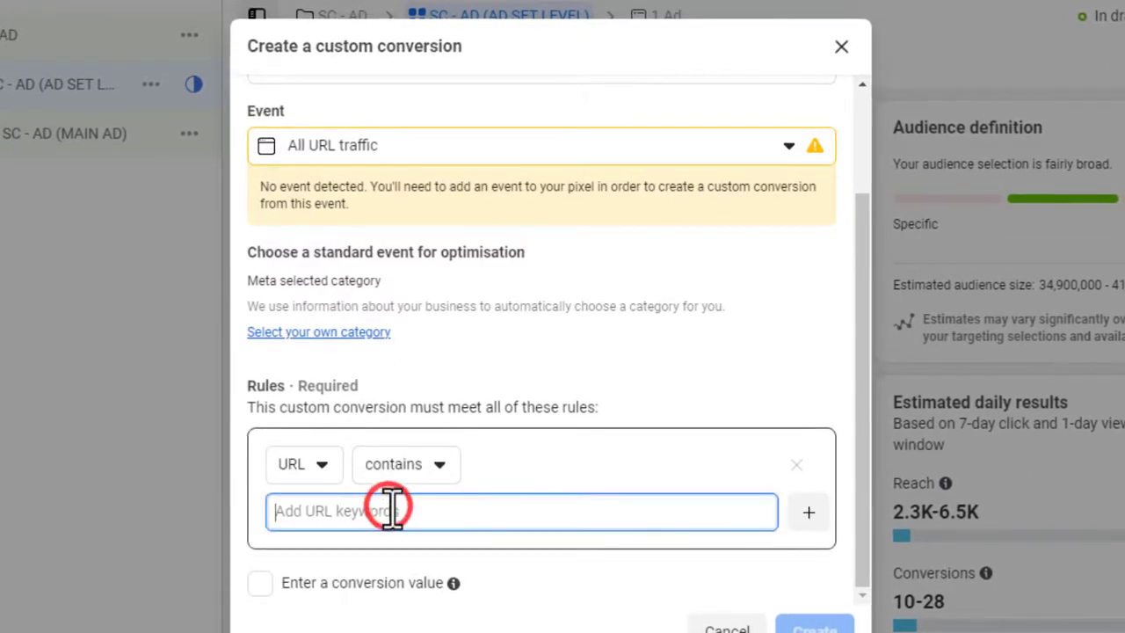
{"action": "left_click", "coordinate": [375, 459]}
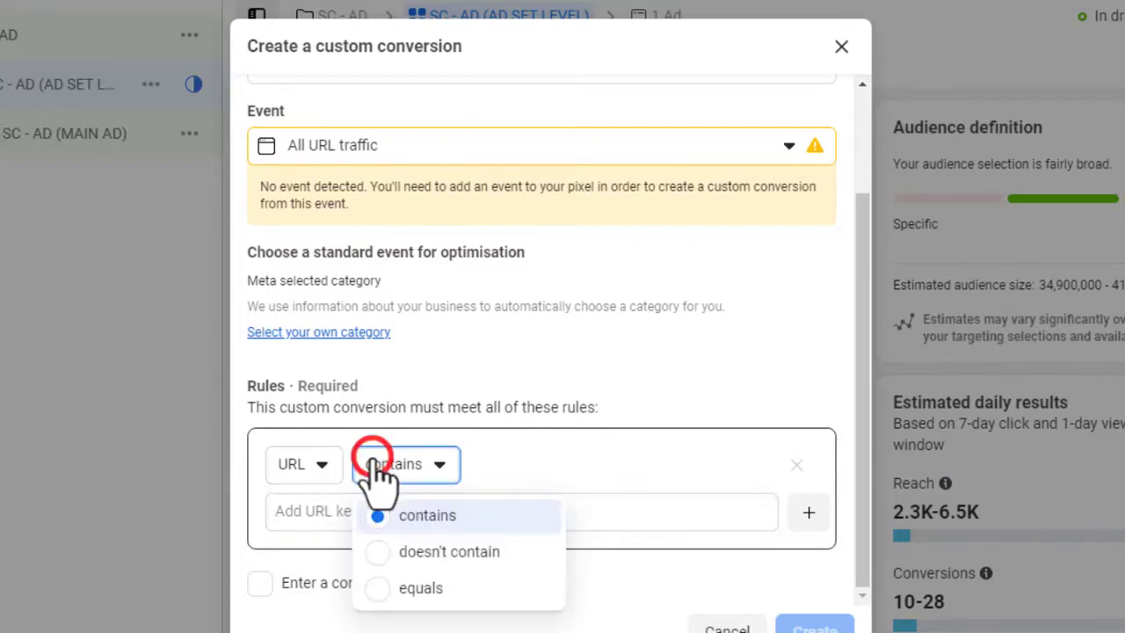
{"action": "left_click", "coordinate": [440, 587]}
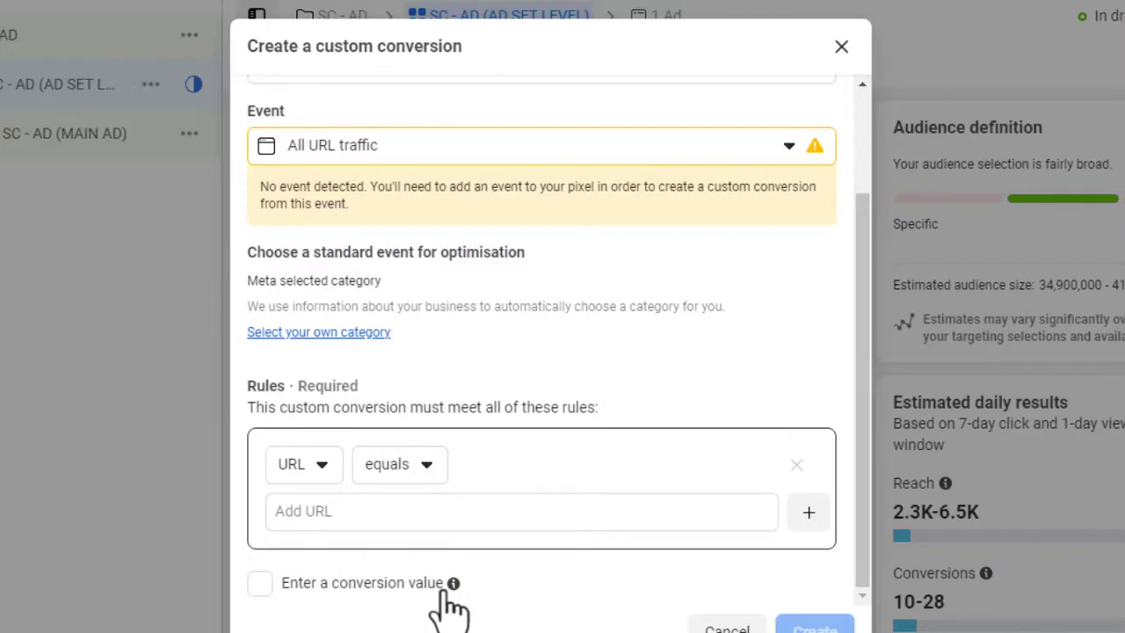
{"action": "left_click", "coordinate": [442, 510]}
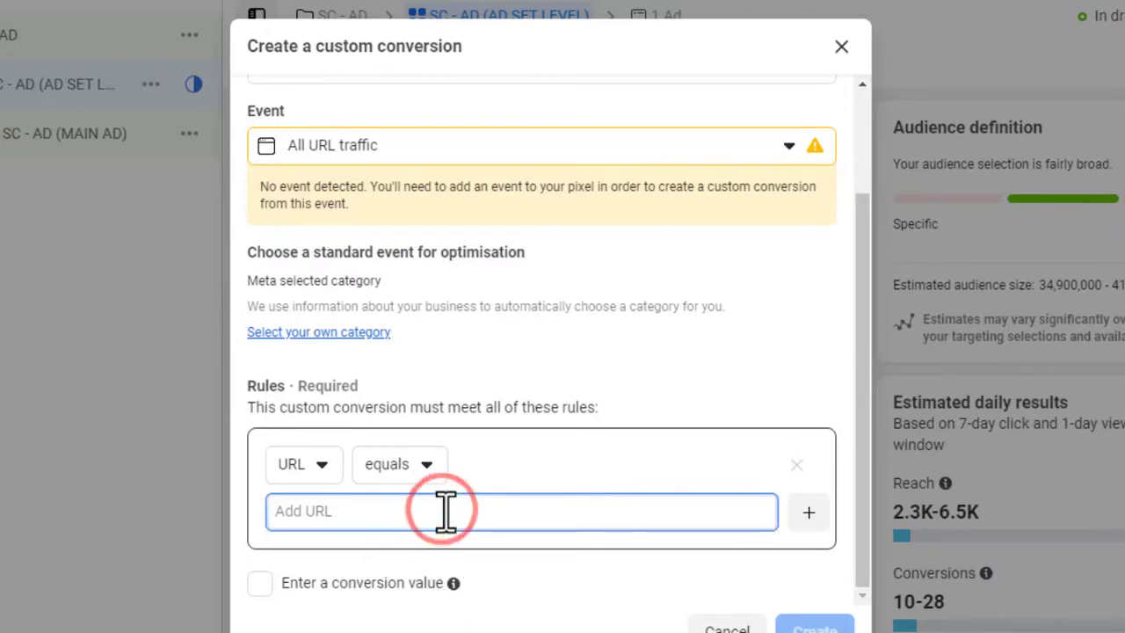
{"action": "type", "text": "https://ogbonnaohakwe.com.ng/step/book/"}
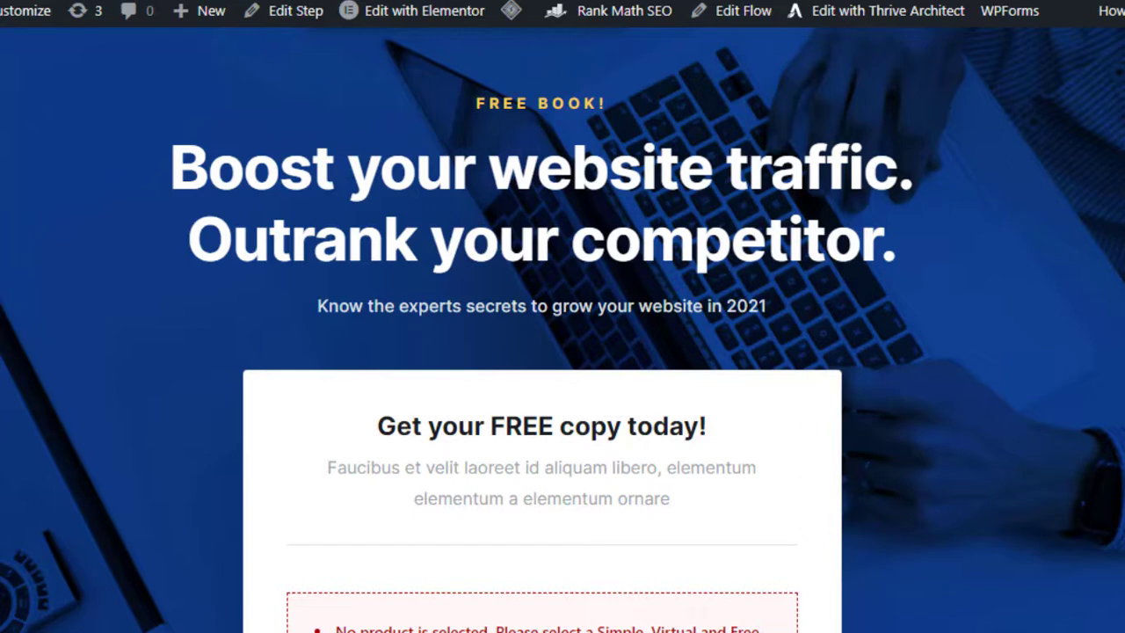
Step: Select the book optin page's URL in the browser address bar
{"action": "key", "text": "ctrl+l"}
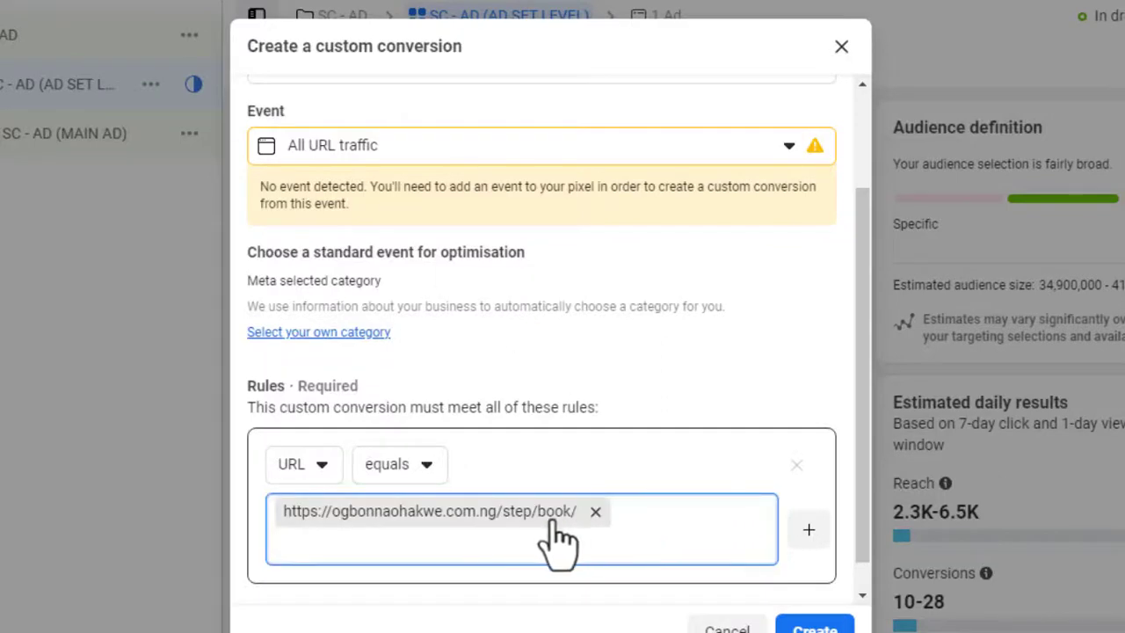
Step: Enter a ₦50.00 conversion value for Book Optin and create the custom conversion
{"action": "scroll", "coordinate": [665, 457], "scroll_direction": "down", "scroll_amount": 1}
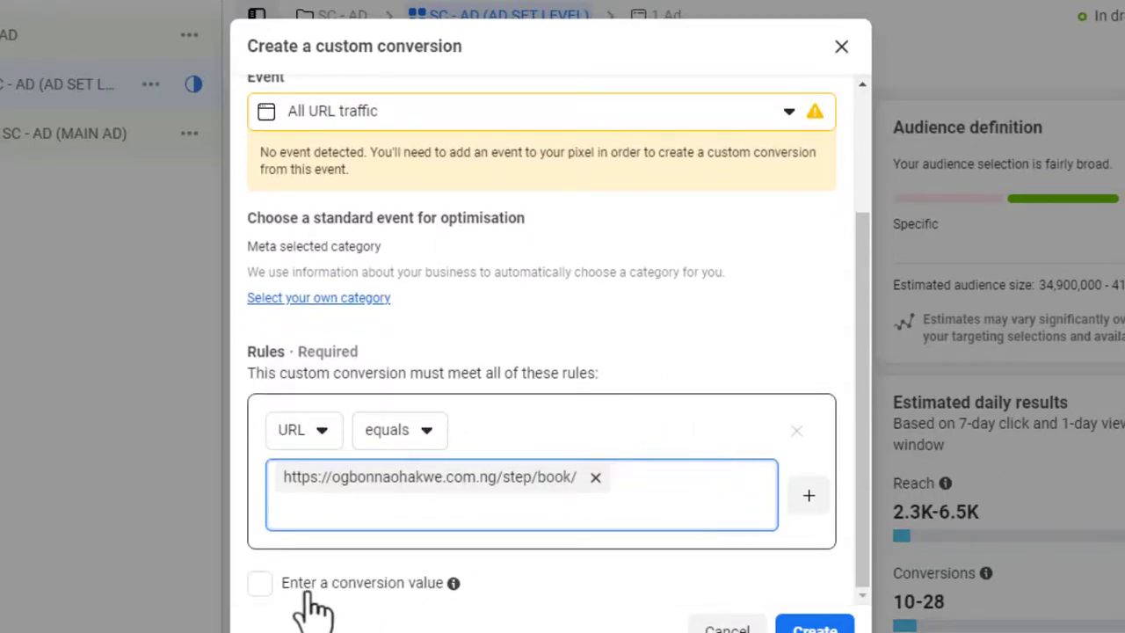
{"action": "left_click", "coordinate": [277, 580]}
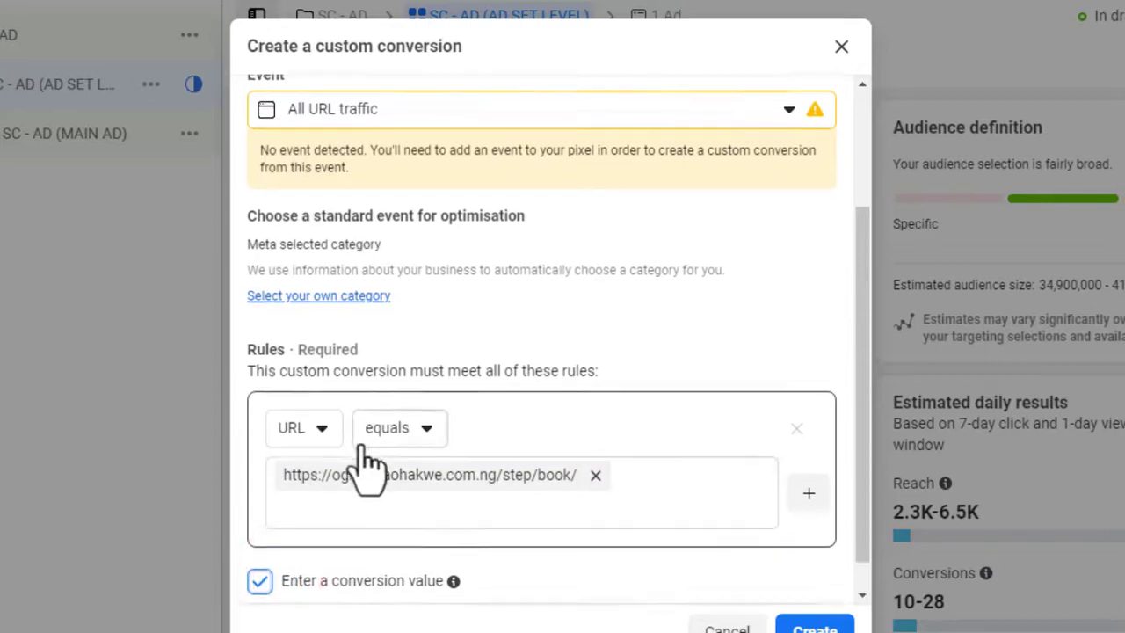
{"action": "scroll", "coordinate": [364, 460], "scroll_direction": "down", "scroll_amount": 1}
{"action": "left_click", "coordinate": [351, 575]}
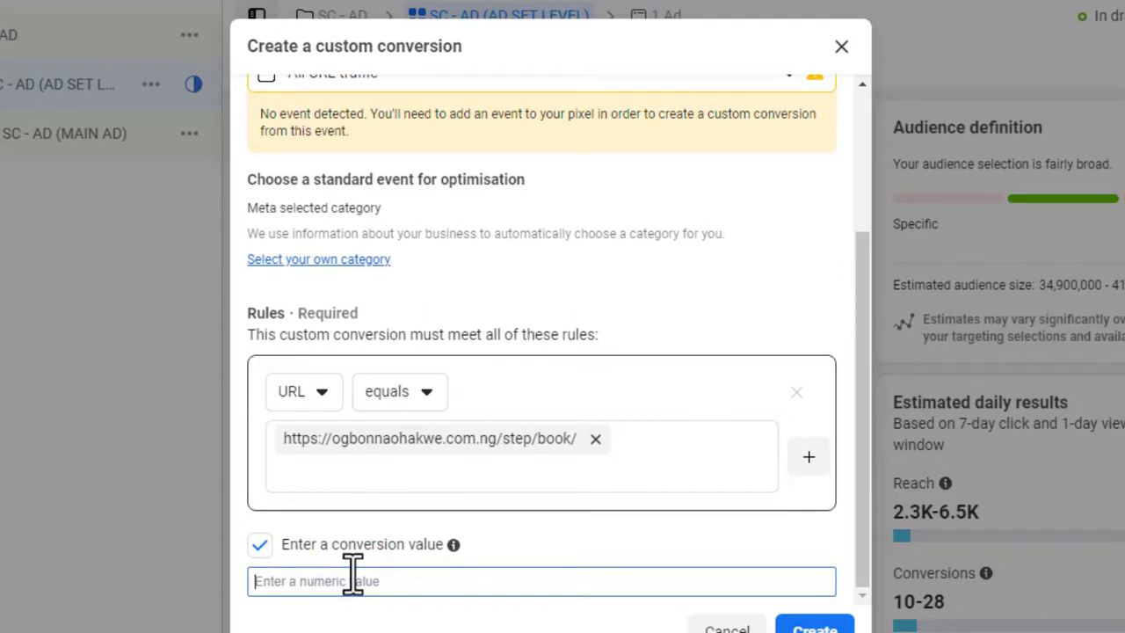
{"action": "type", "text": "50"}
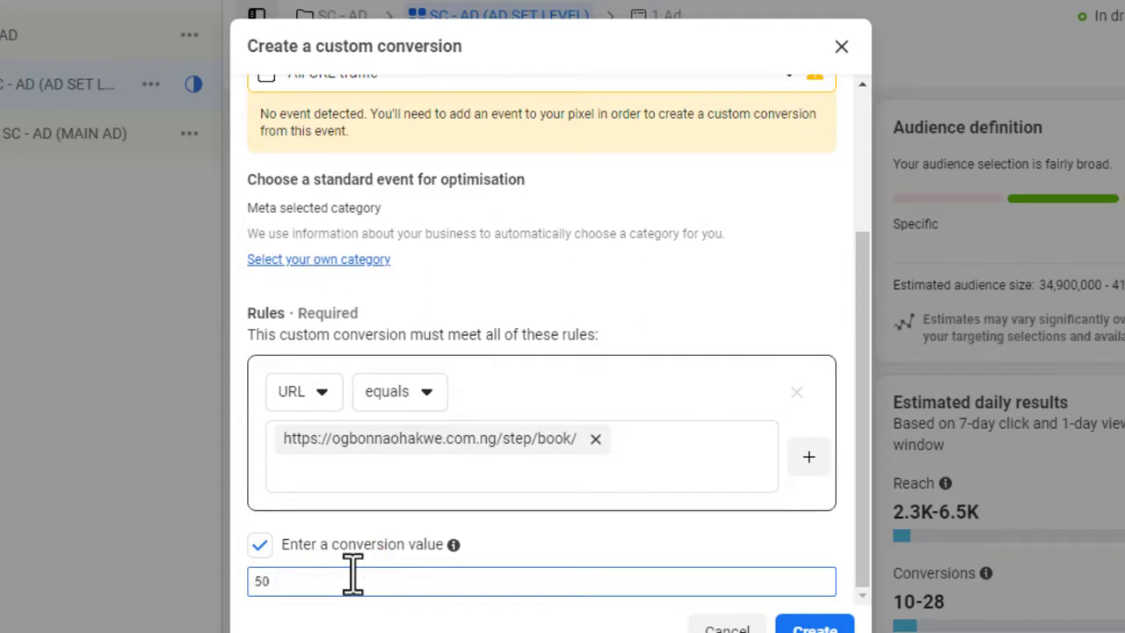
{"action": "left_click", "coordinate": [546, 526]}
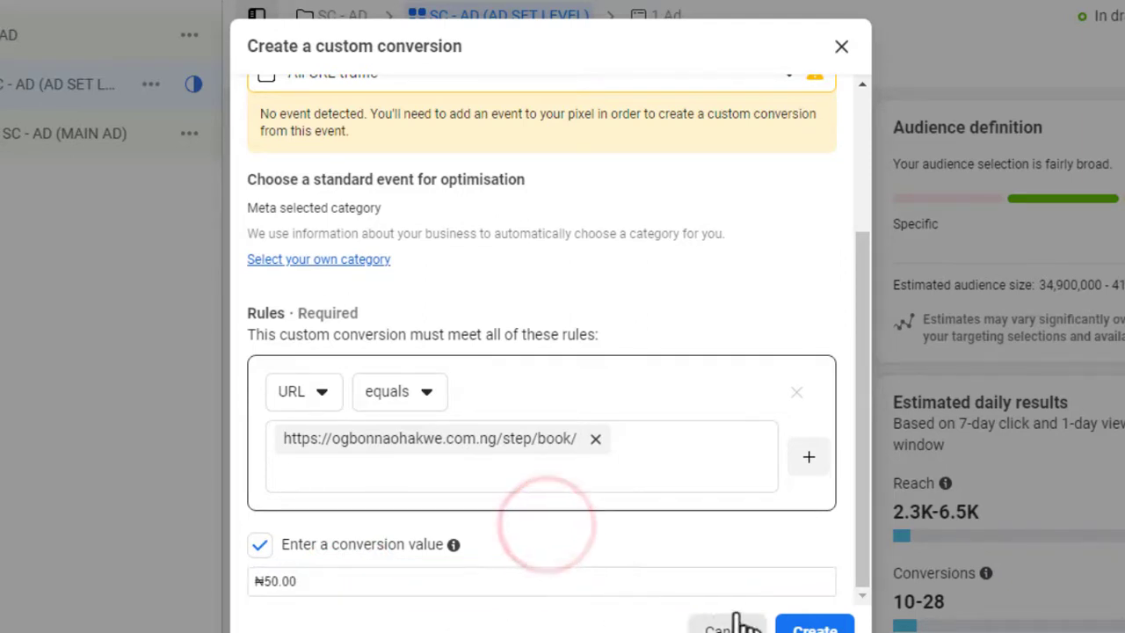
{"action": "left_click", "coordinate": [815, 629]}
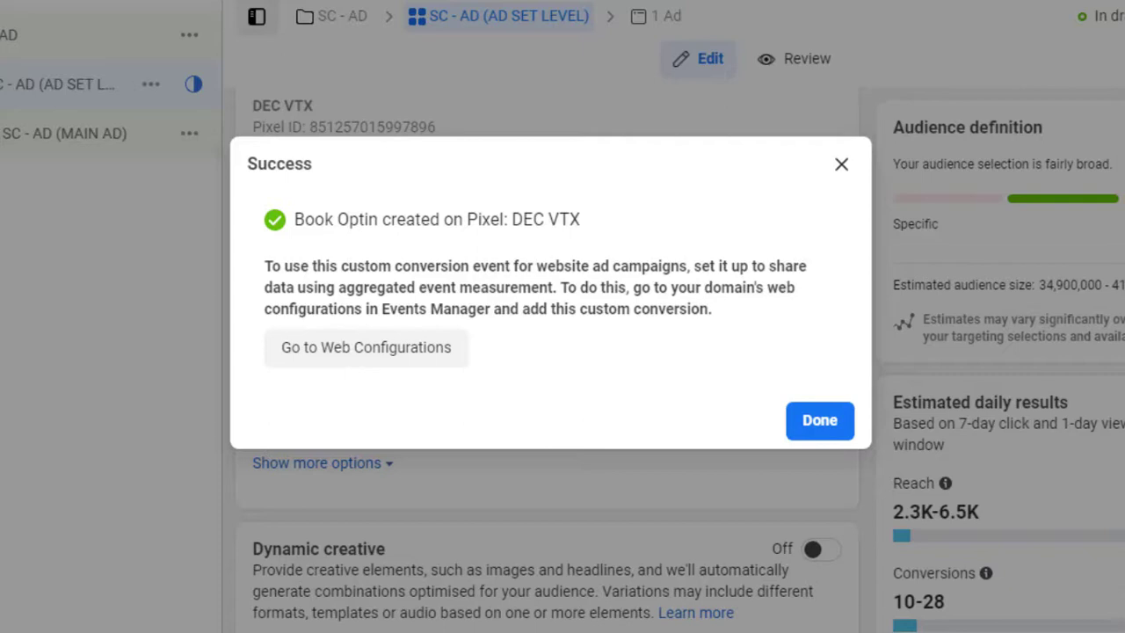
Step: Choose the Book Optin custom conversion as the ad set's conversion event
{"action": "left_click", "coordinate": [799, 431]}
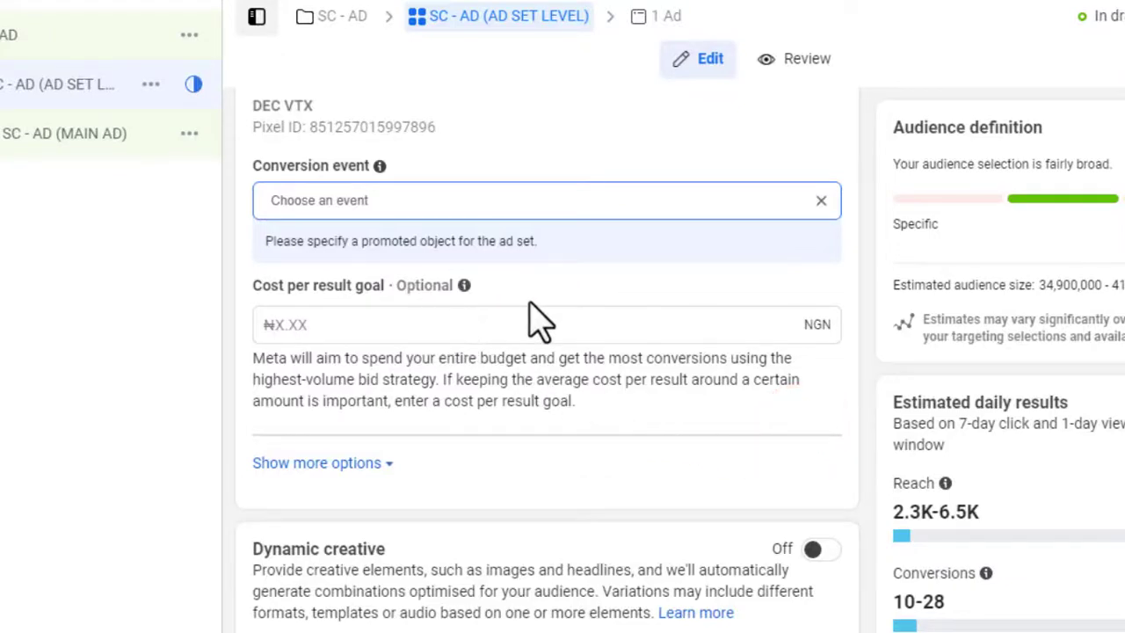
{"action": "scroll", "coordinate": [530, 320], "scroll_direction": "down", "scroll_amount": 5}
{"action": "scroll", "coordinate": [510, 338], "scroll_direction": "up", "scroll_amount": 5}
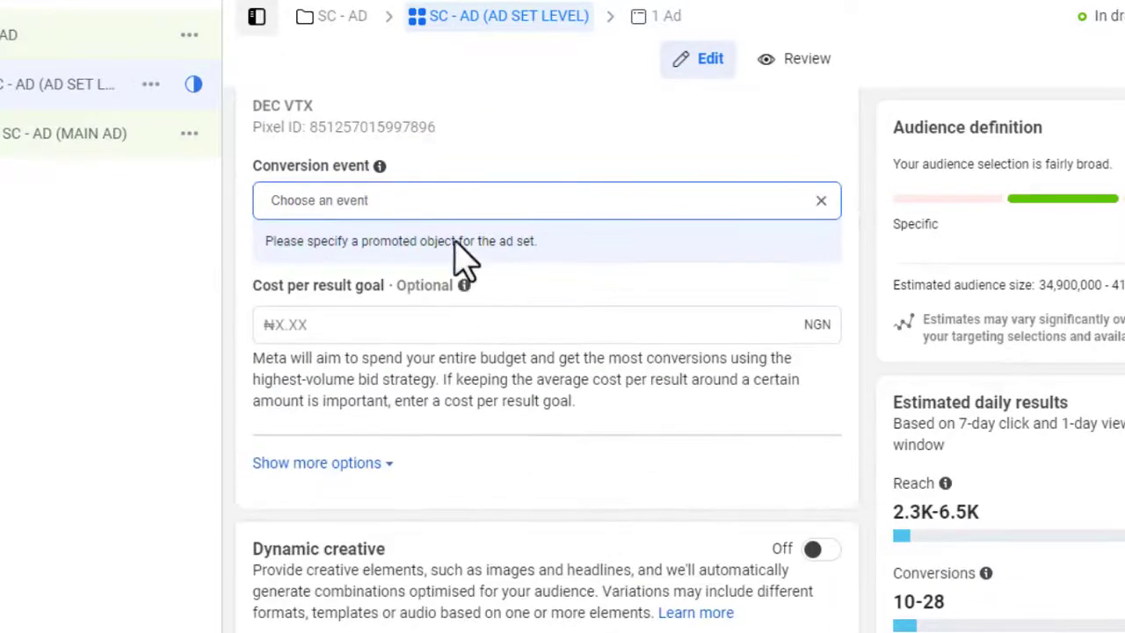
{"action": "left_click", "coordinate": [464, 199]}
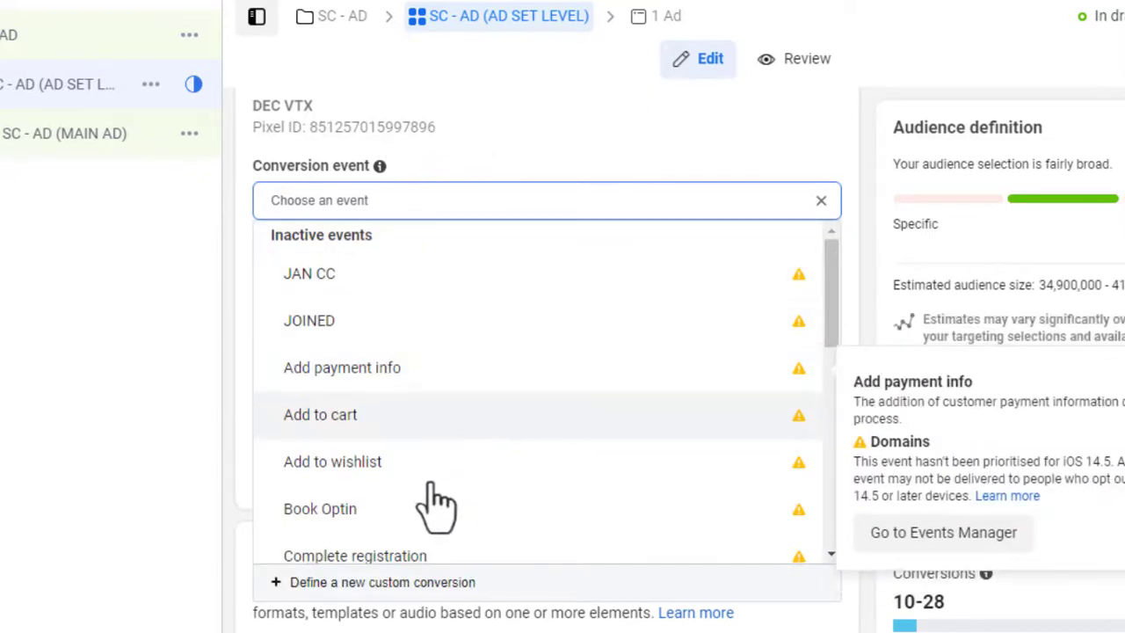
{"action": "left_click", "coordinate": [395, 511]}
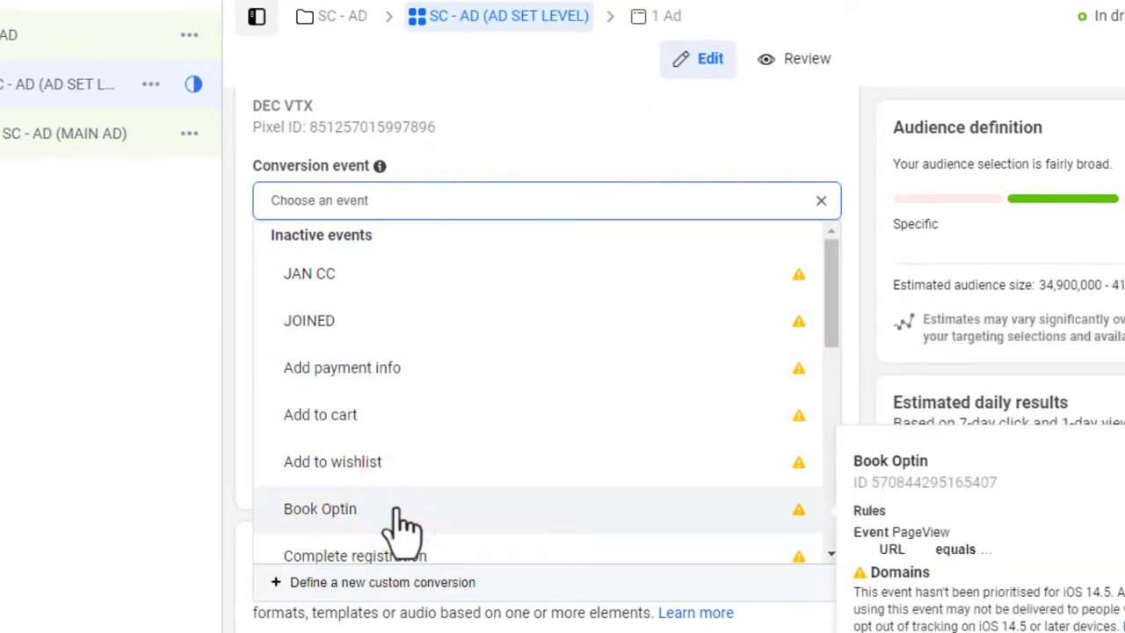
{"action": "left_click", "coordinate": [403, 519]}
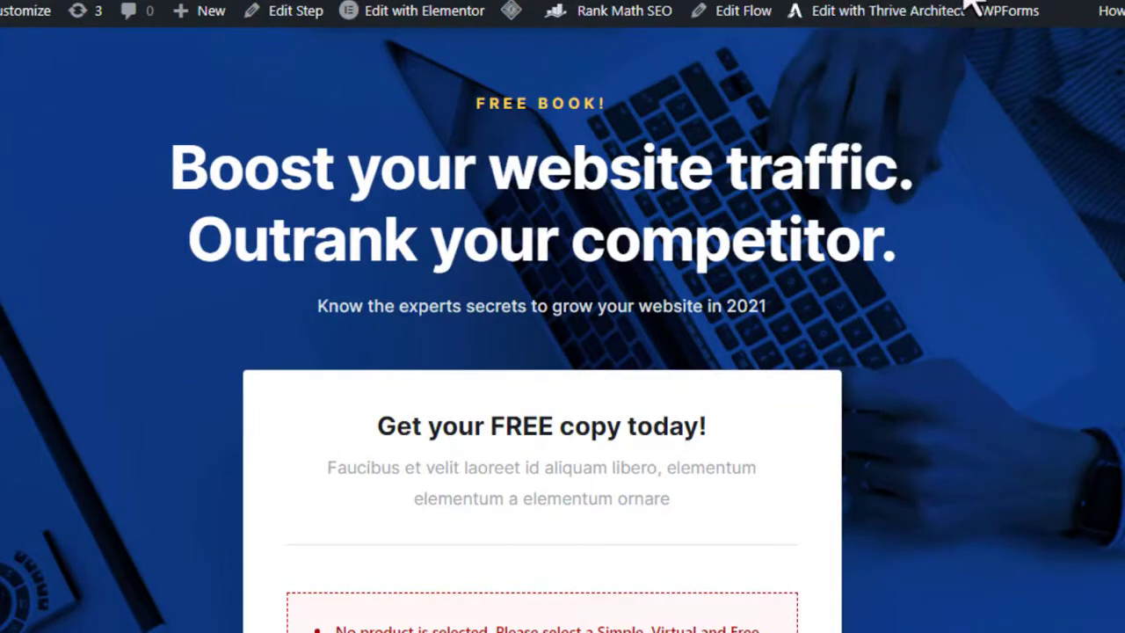
Step: Open the pixel installation instructions showing the event codes
{"action": "left_click", "coordinate": [971, 4]}
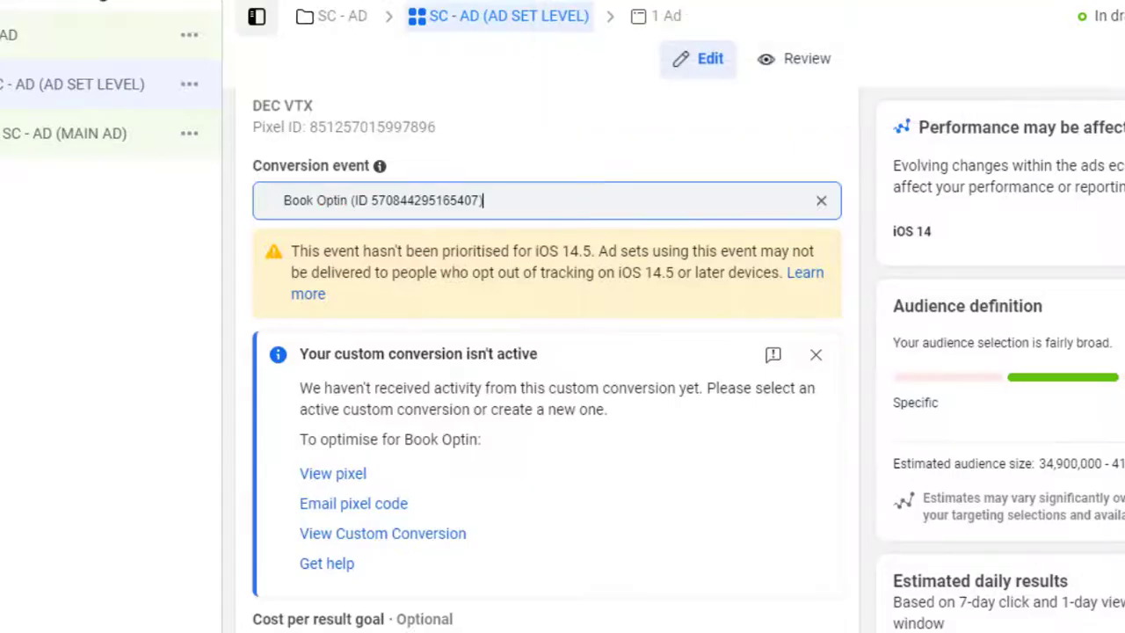
{"action": "left_click", "coordinate": [341, 475]}
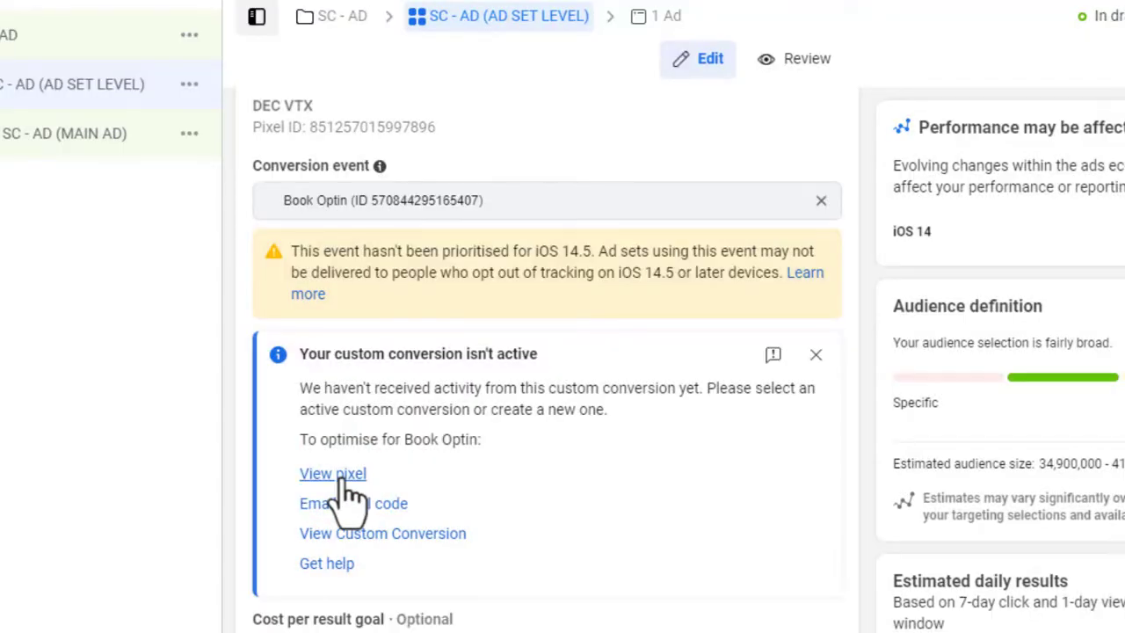
{"action": "left_click", "coordinate": [343, 478]}
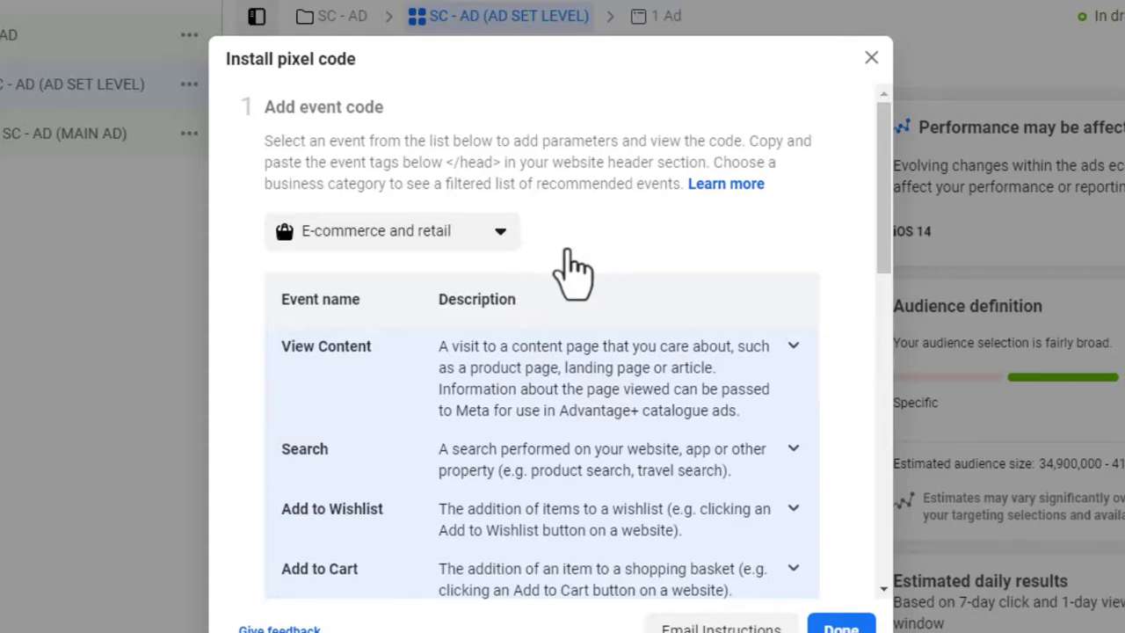
Step: Copy the Purchase event code snippet from the pixel instructions and close the dialog
{"action": "scroll", "coordinate": [593, 338], "scroll_direction": "down", "scroll_amount": 1}
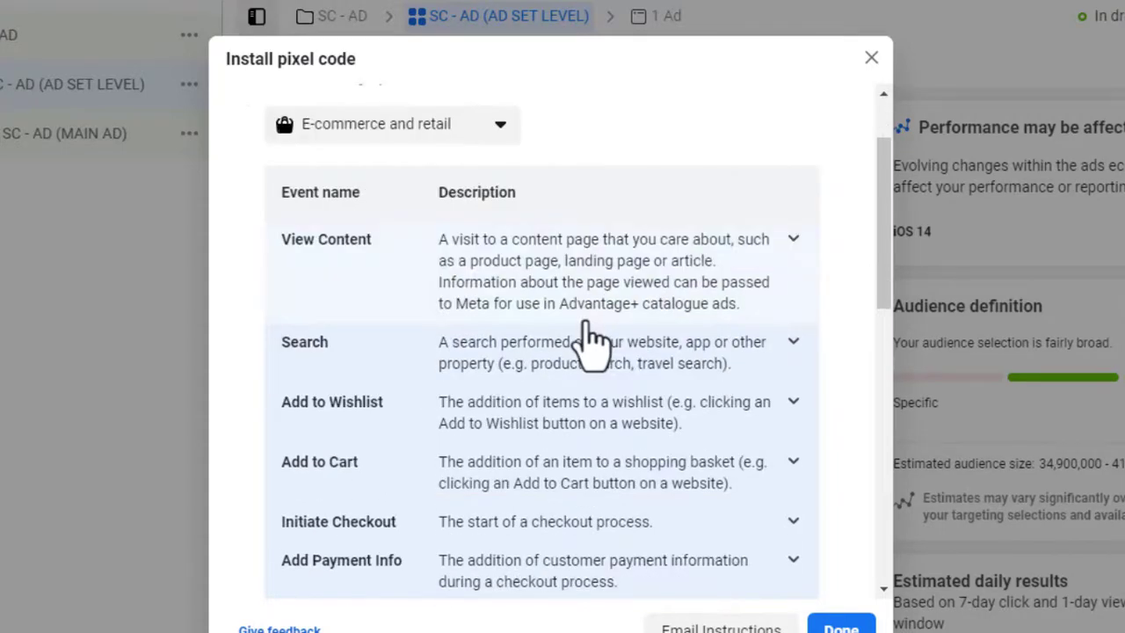
{"action": "scroll", "coordinate": [591, 343], "scroll_direction": "down", "scroll_amount": 4}
{"action": "scroll", "coordinate": [598, 435], "scroll_direction": "down", "scroll_amount": 4}
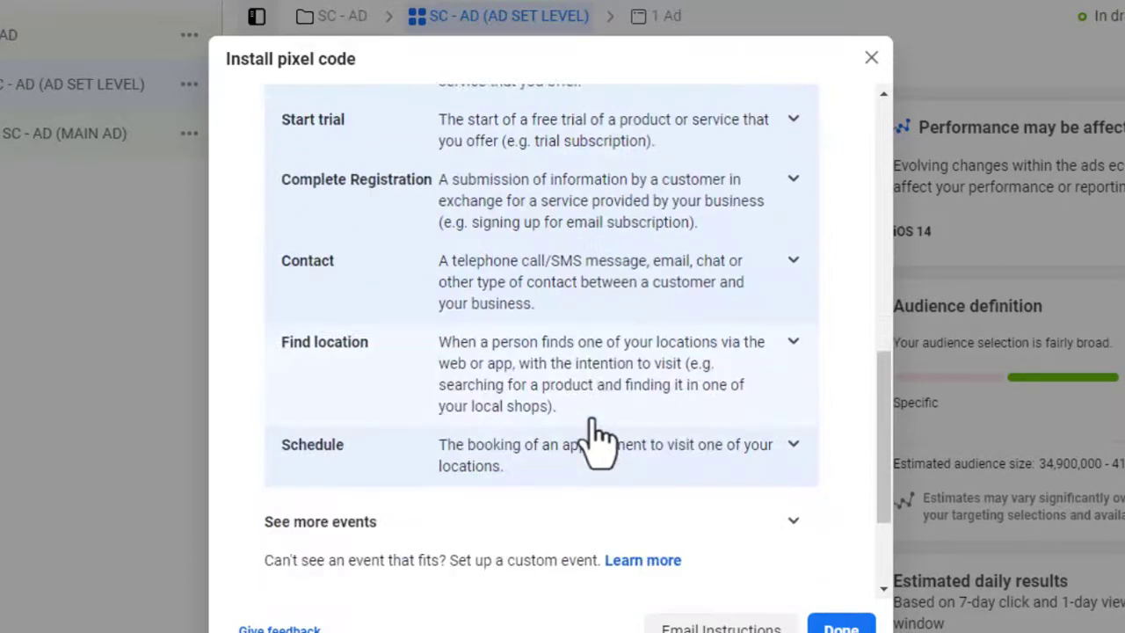
{"action": "scroll", "coordinate": [615, 351], "scroll_direction": "up", "scroll_amount": 2}
{"action": "scroll", "coordinate": [616, 339], "scroll_direction": "up", "scroll_amount": 5}
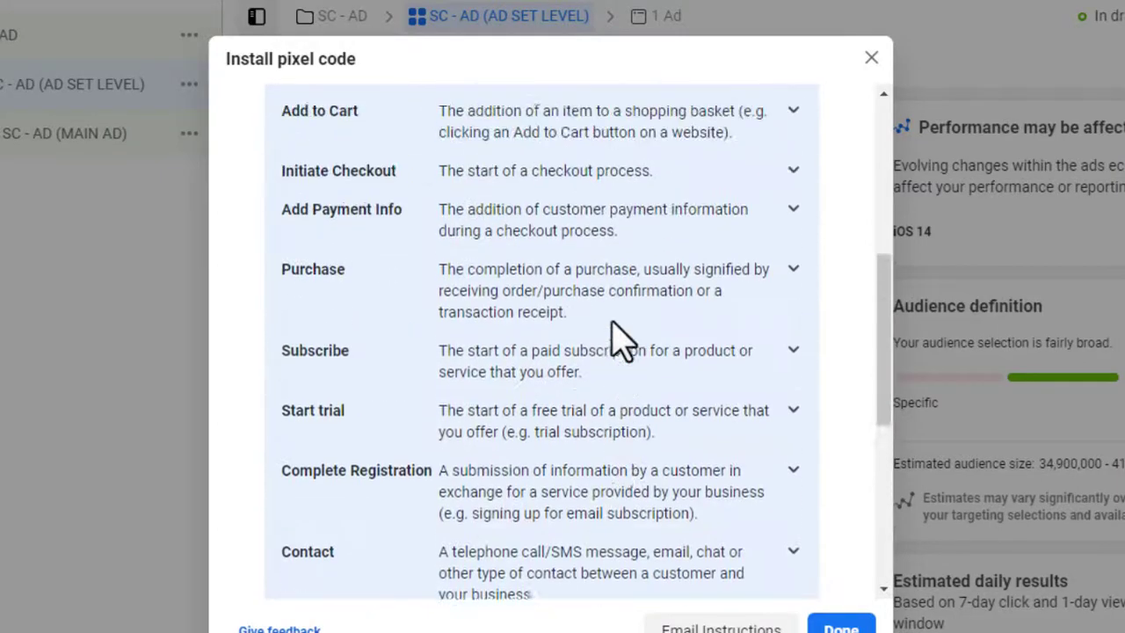
{"action": "left_click", "coordinate": [711, 336]}
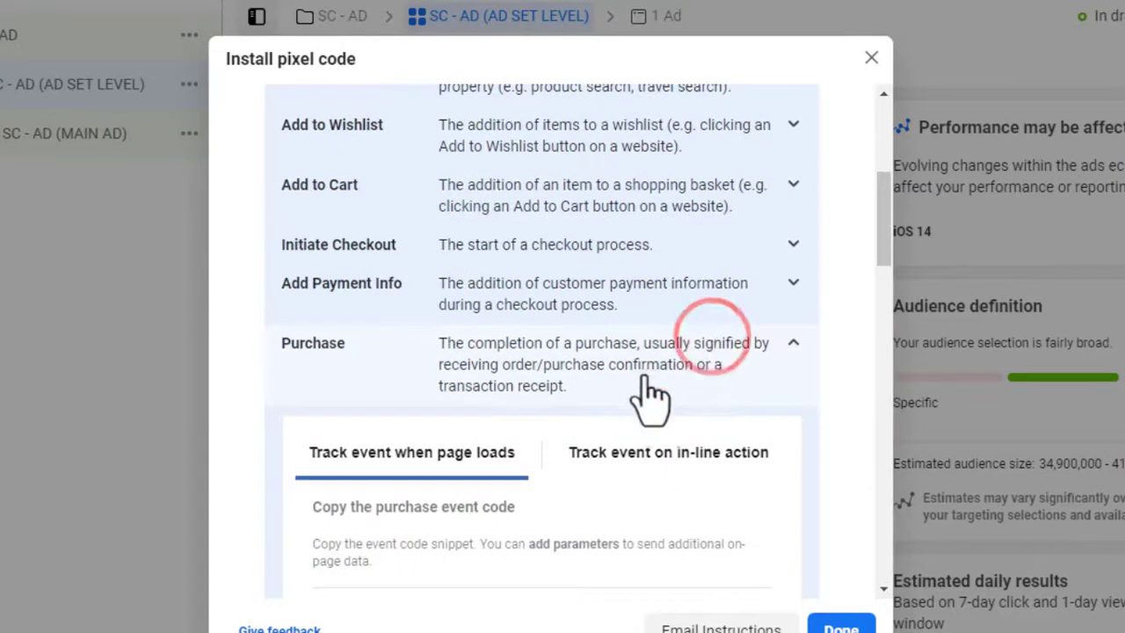
{"action": "scroll", "coordinate": [578, 408], "scroll_direction": "down", "scroll_amount": 3}
{"action": "scroll", "coordinate": [602, 439], "scroll_direction": "down", "scroll_amount": 2}
{"action": "scroll", "coordinate": [615, 440], "scroll_direction": "down", "scroll_amount": 4}
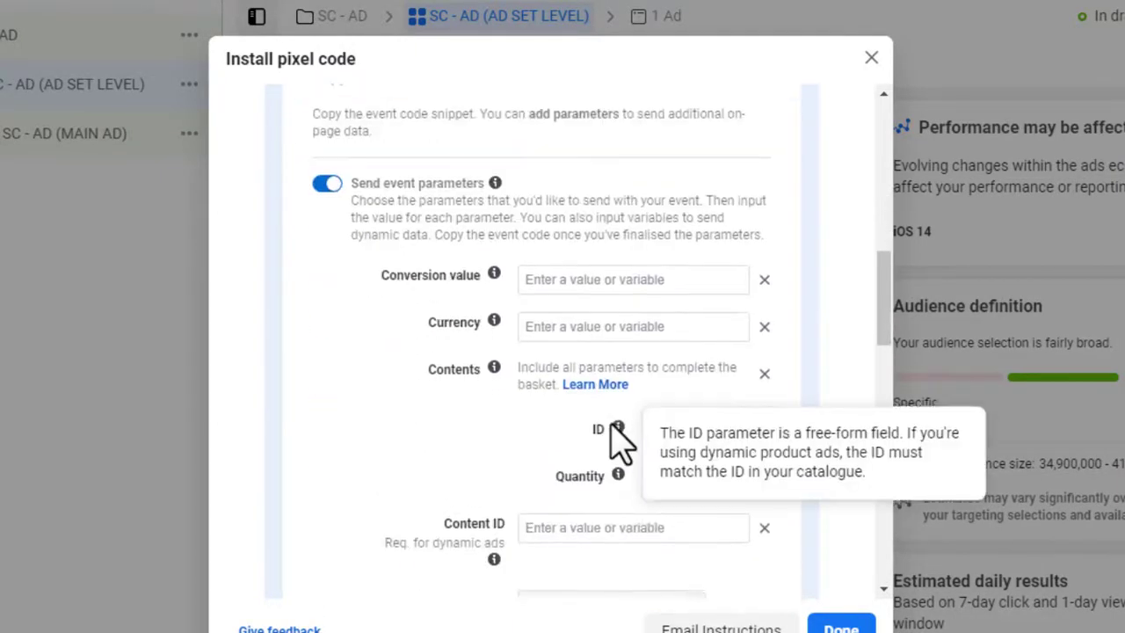
{"action": "scroll", "coordinate": [626, 361], "scroll_direction": "down", "scroll_amount": 2}
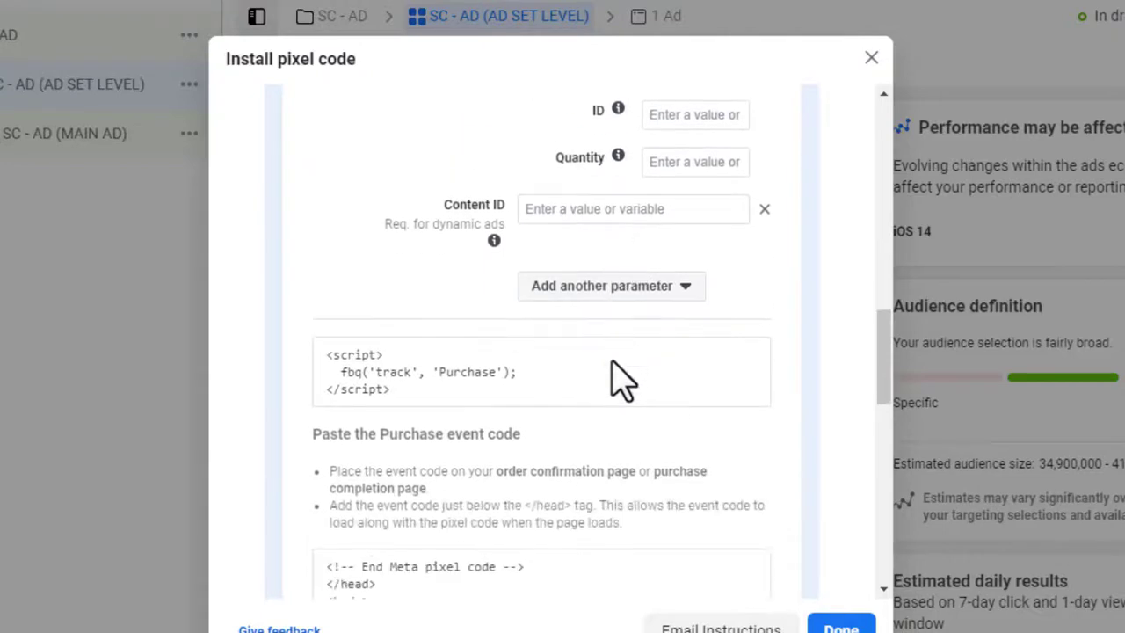
{"action": "left_click", "coordinate": [524, 364]}
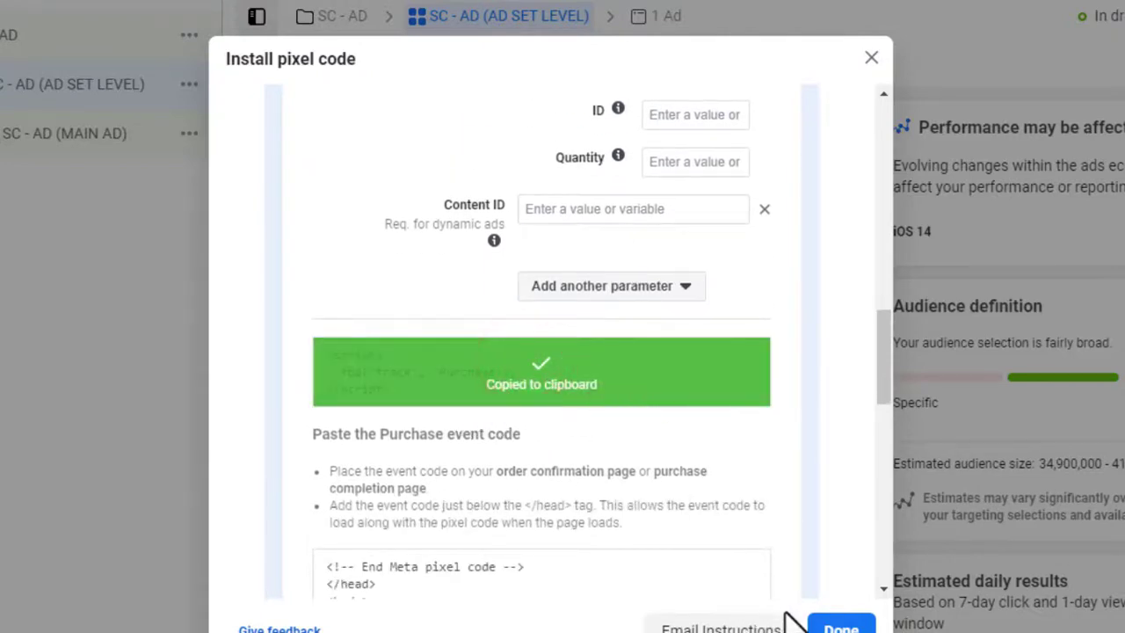
{"action": "left_click", "coordinate": [835, 624]}
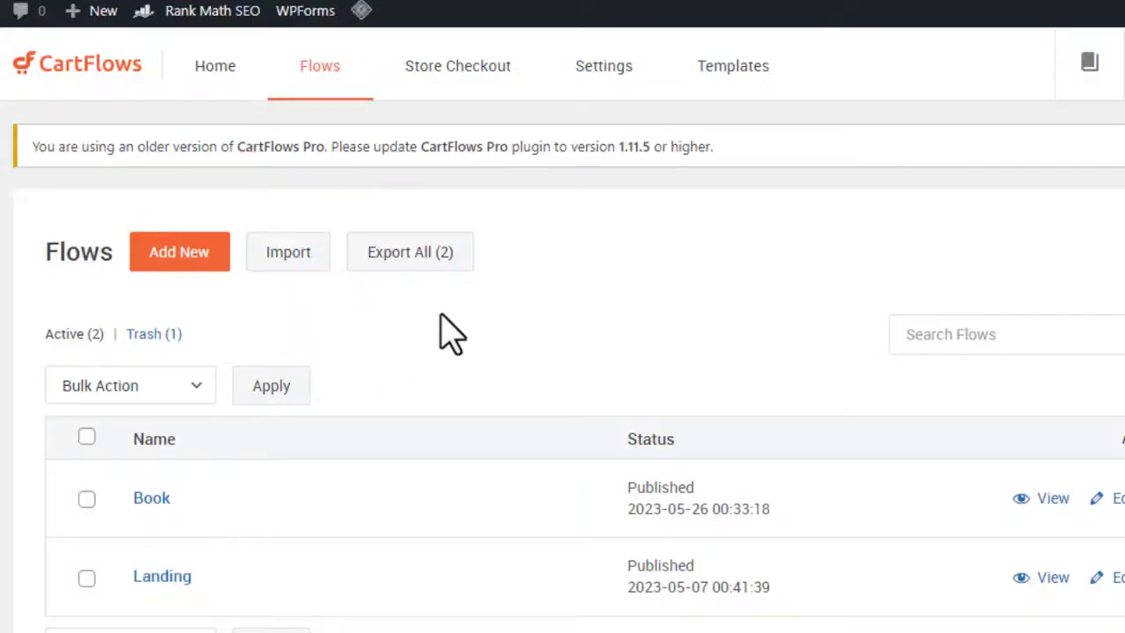
Step: Paste the Purchase tracking script into the Book flow's Custom Script setting
{"action": "left_click", "coordinate": [155, 501]}
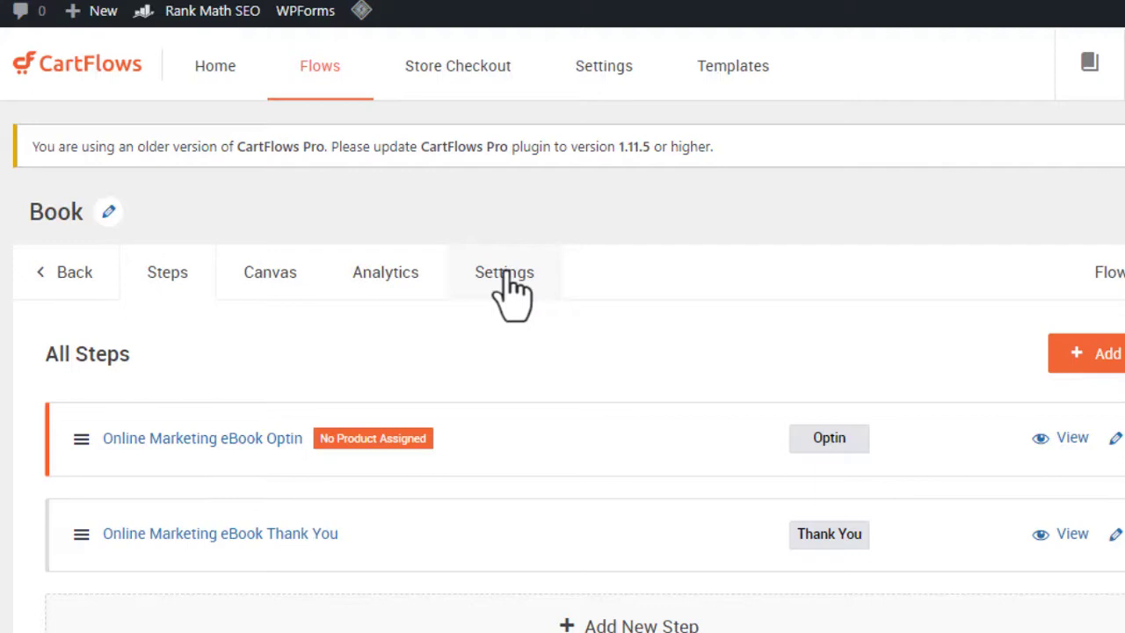
{"action": "left_click", "coordinate": [506, 273]}
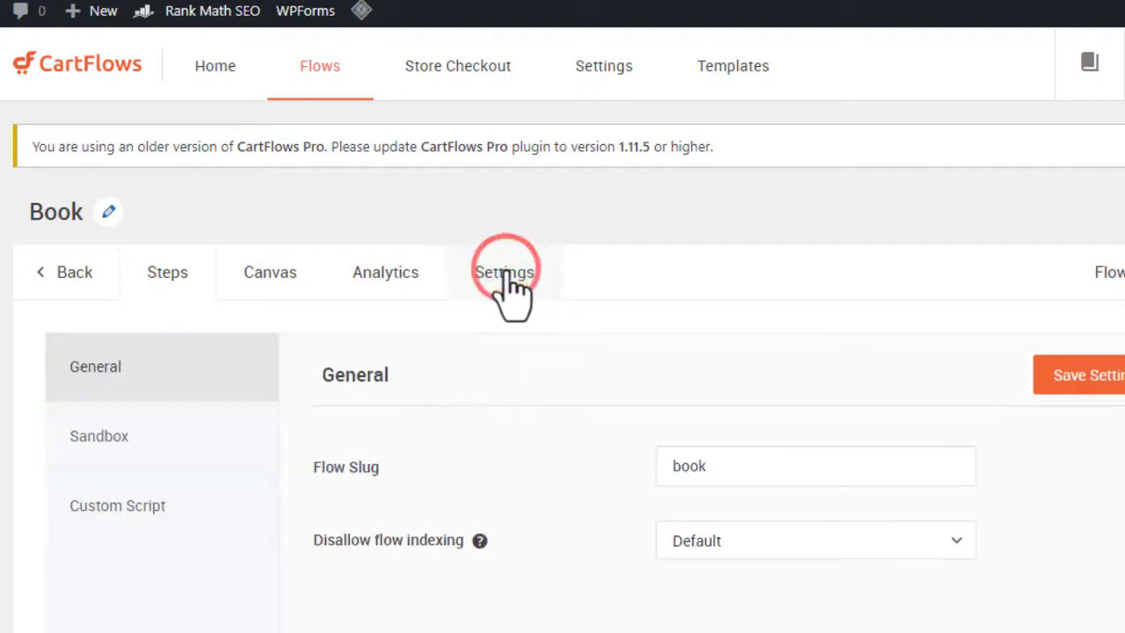
{"action": "left_click", "coordinate": [176, 506]}
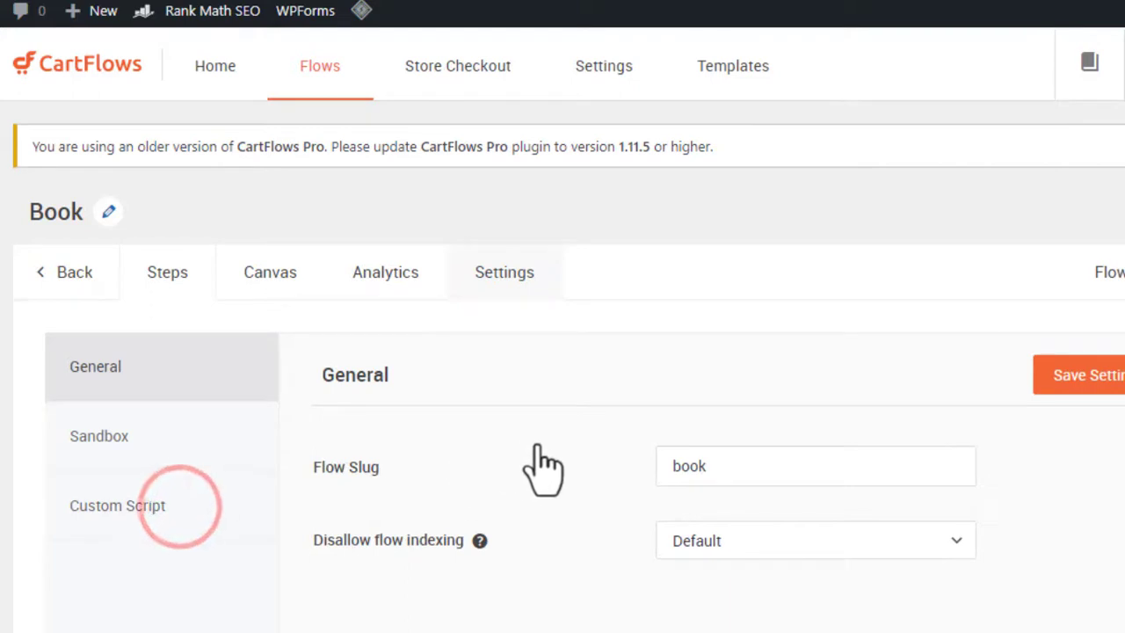
{"action": "scroll", "coordinate": [540, 465], "scroll_direction": "down", "scroll_amount": 2}
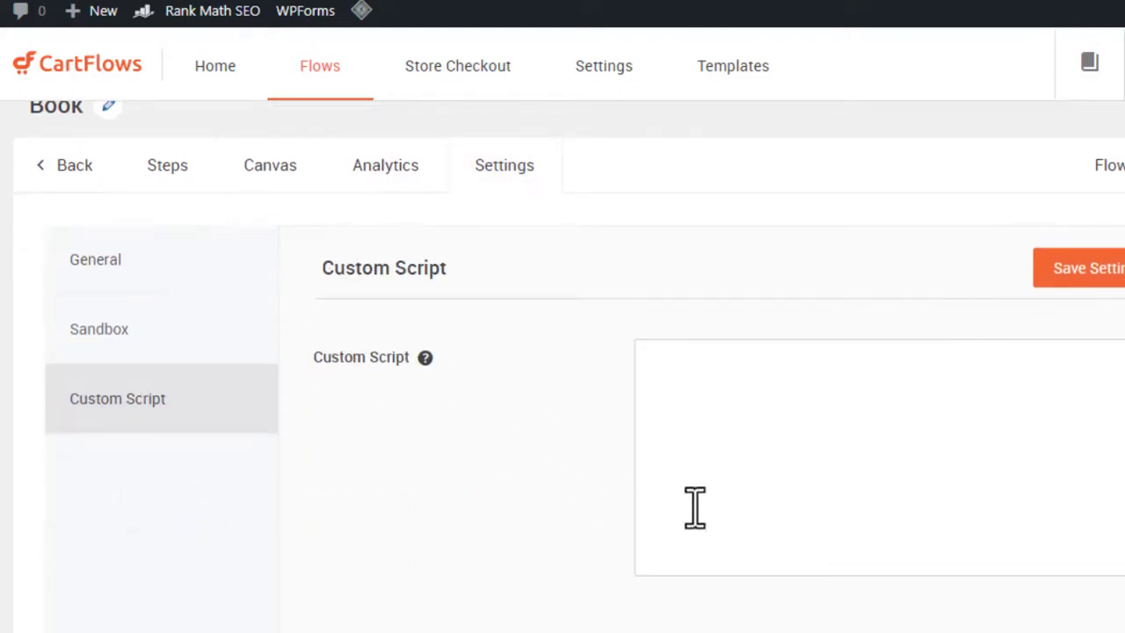
{"action": "left_click", "coordinate": [698, 481]}
{"action": "key", "text": "ctrl+v"}
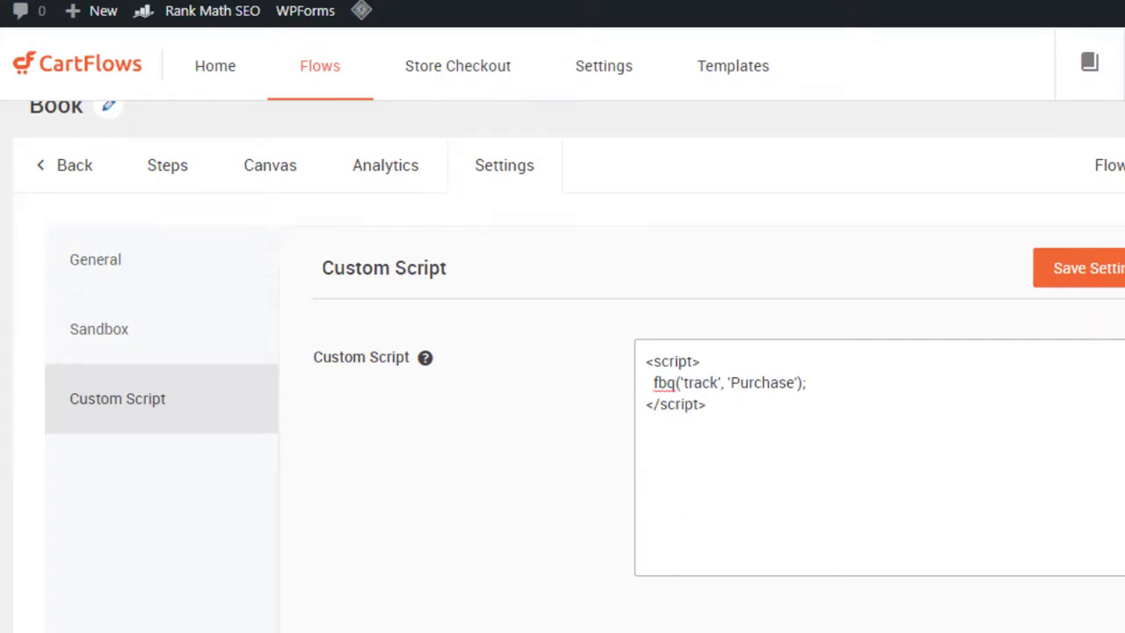
{"action": "left_click", "coordinate": [446, 0]}
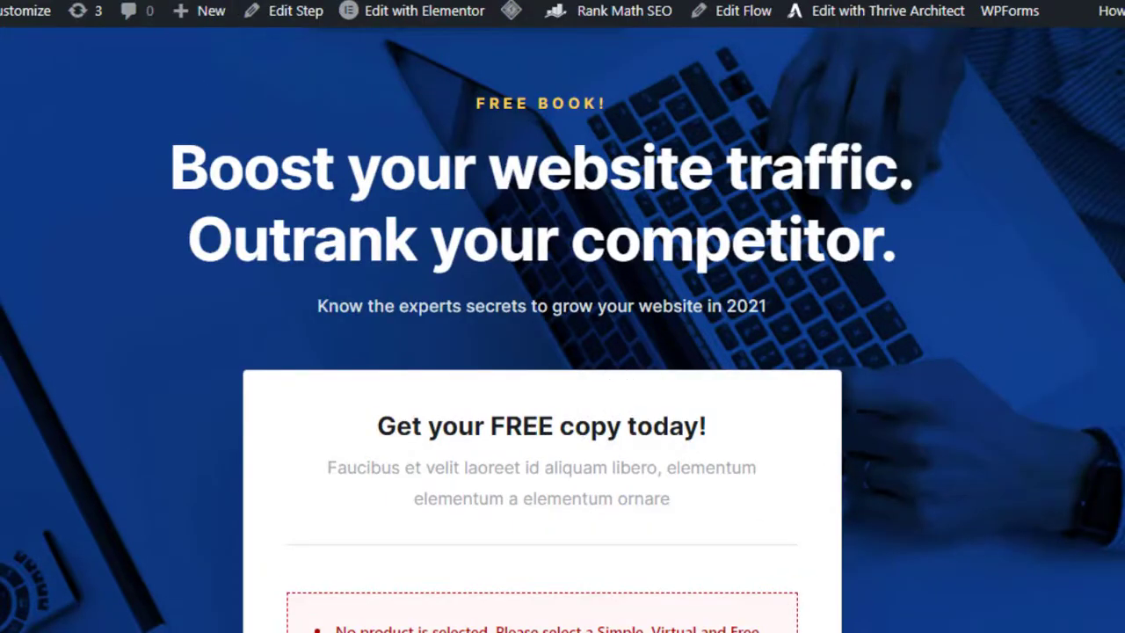
Step: Reopen the pixel instructions, copy the Lead event code, and close the window
{"action": "left_click", "coordinate": [94, 0]}
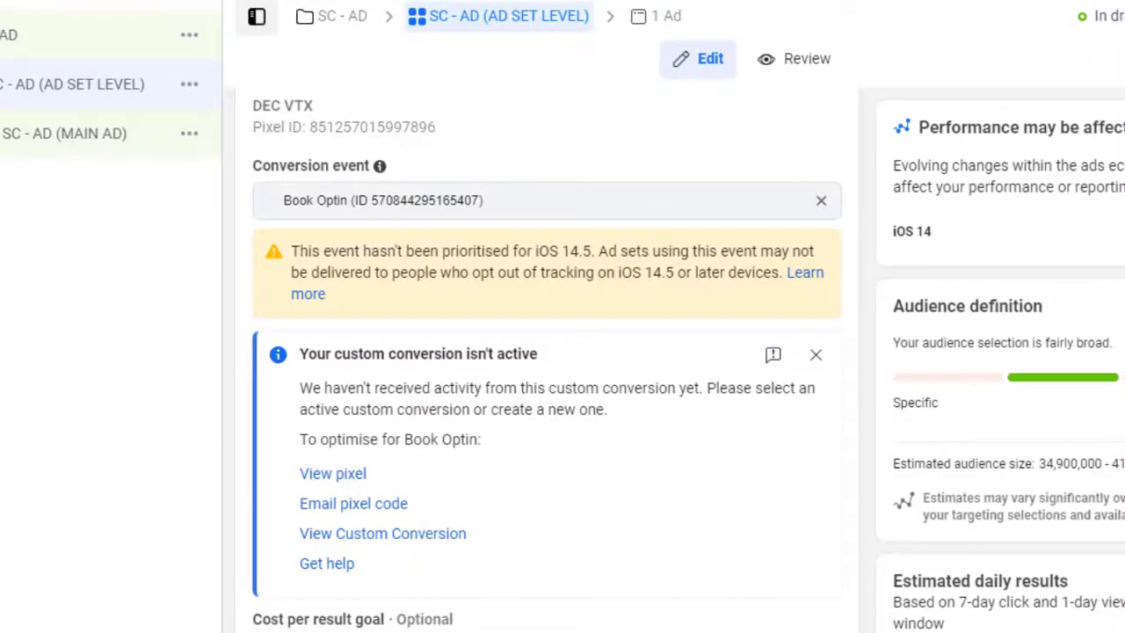
{"action": "left_click", "coordinate": [329, 473]}
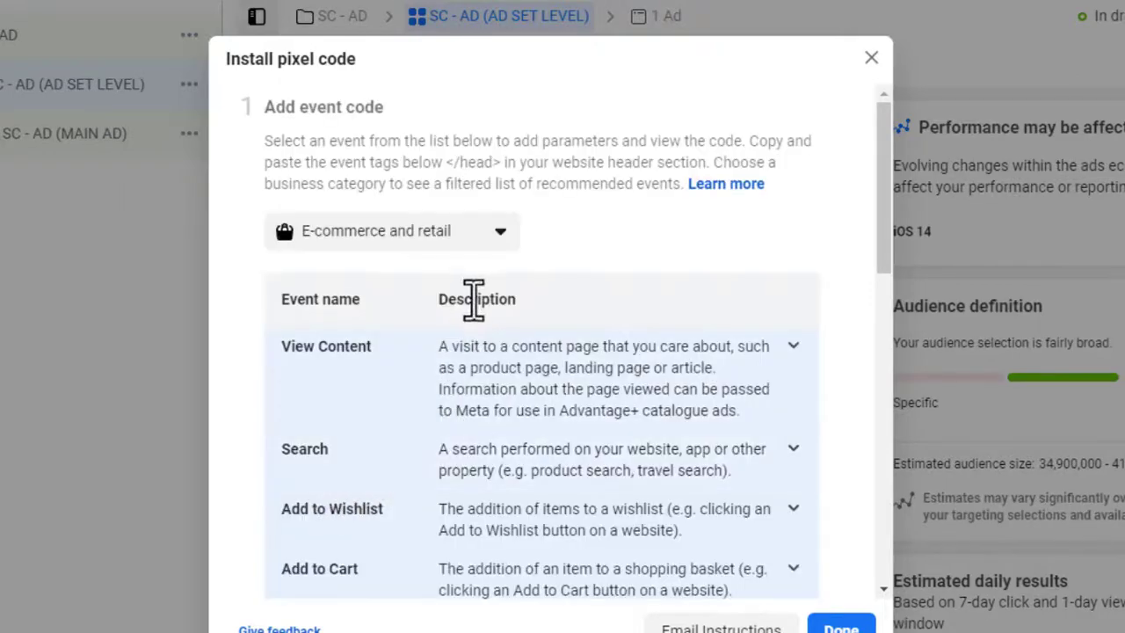
{"action": "scroll", "coordinate": [481, 387], "scroll_direction": "down", "scroll_amount": 2}
{"action": "scroll", "coordinate": [482, 395], "scroll_direction": "down", "scroll_amount": 6}
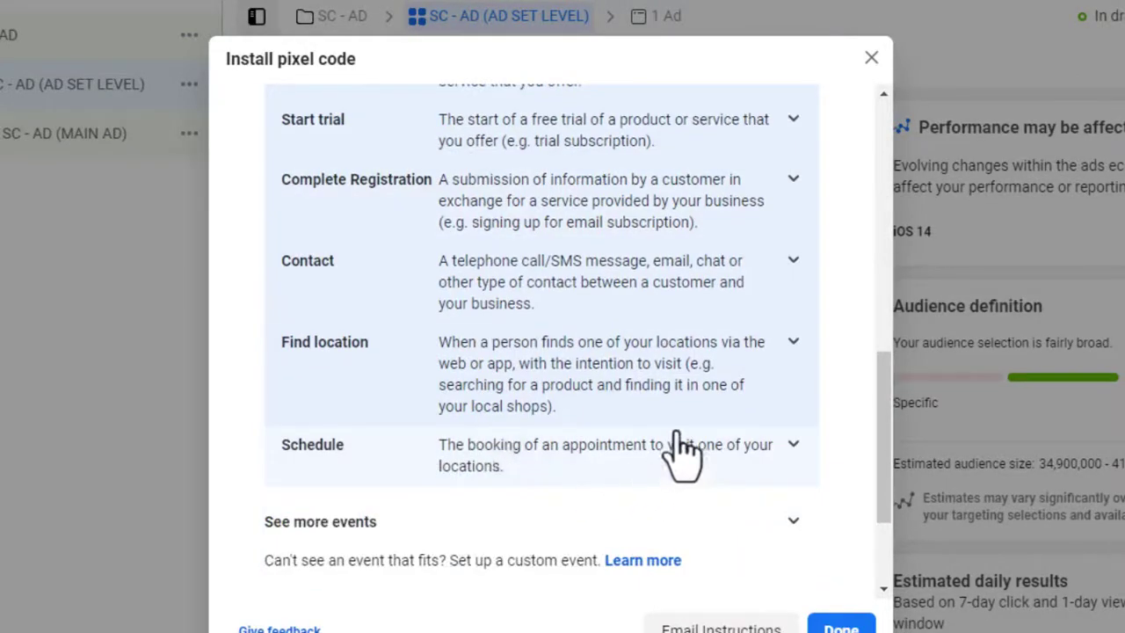
{"action": "left_click", "coordinate": [792, 521]}
{"action": "scroll", "coordinate": [700, 521], "scroll_direction": "down", "scroll_amount": 4}
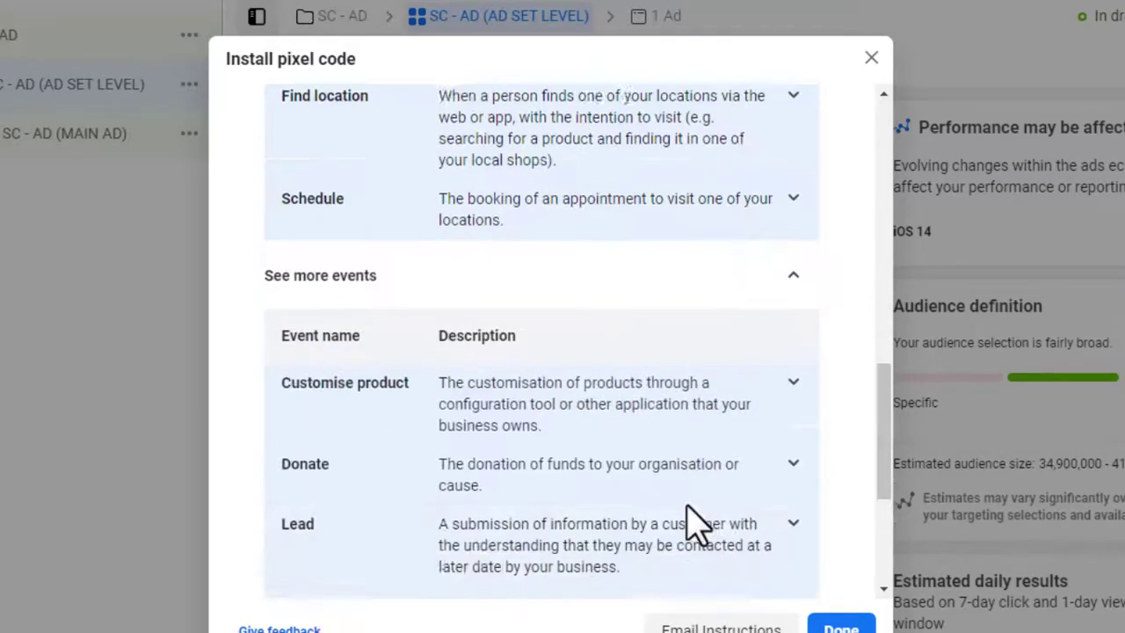
{"action": "left_click", "coordinate": [710, 475]}
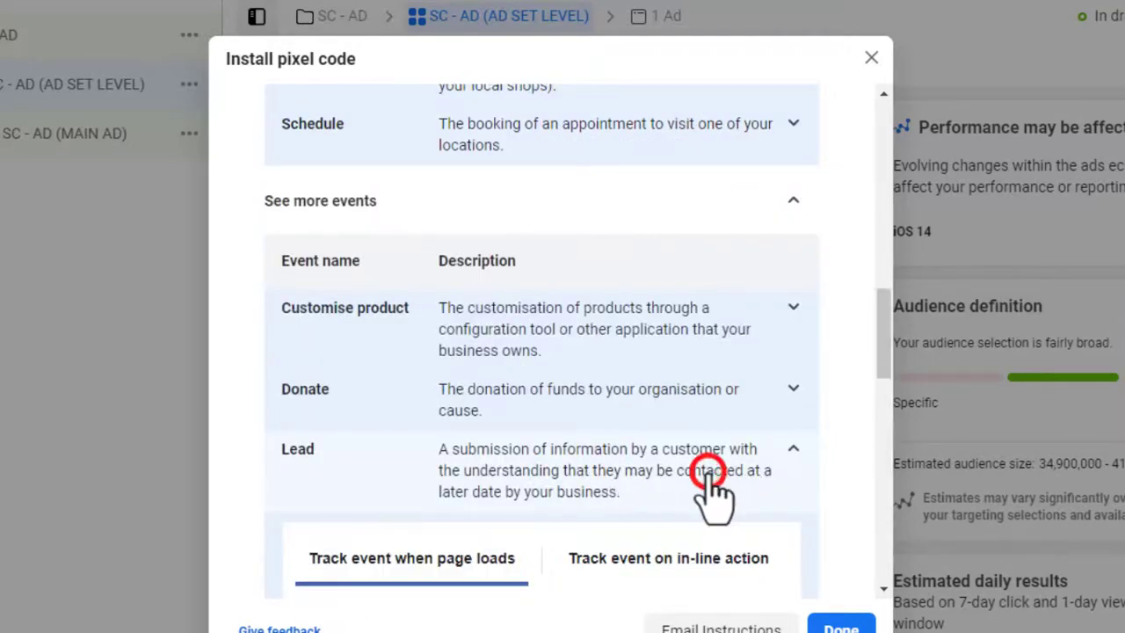
{"action": "scroll", "coordinate": [647, 484], "scroll_direction": "down", "scroll_amount": 5}
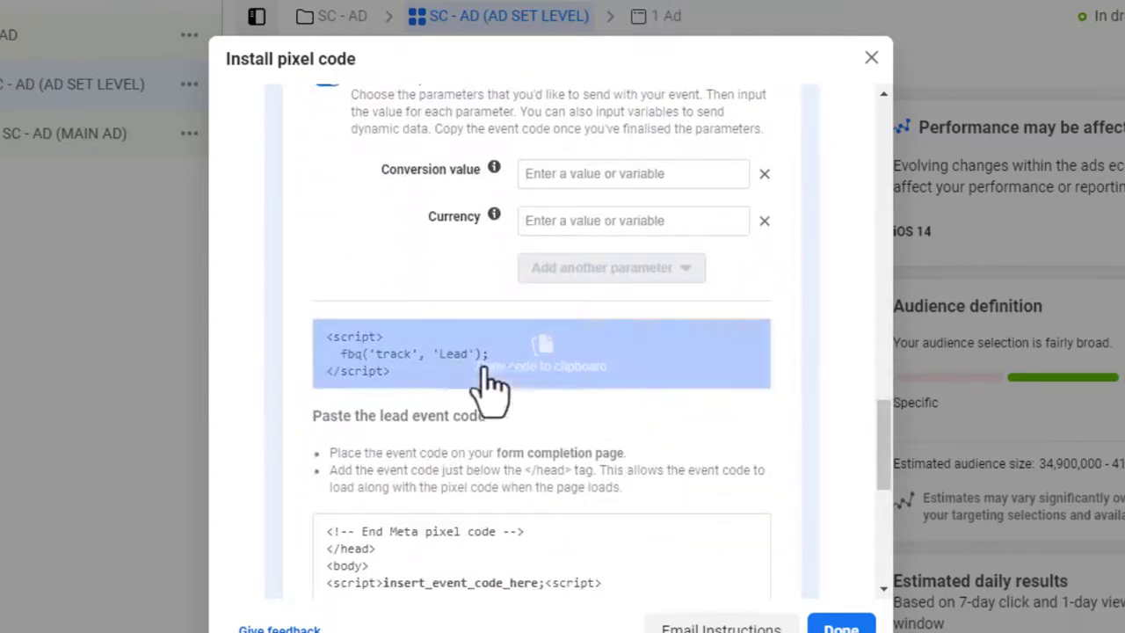
{"action": "left_click", "coordinate": [432, 360]}
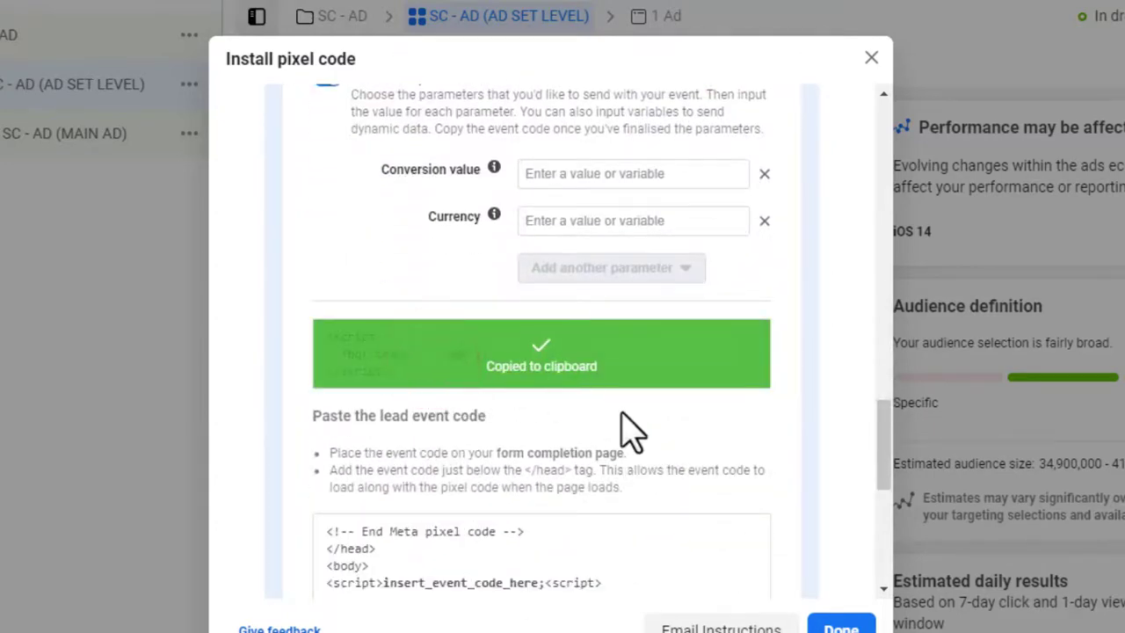
{"action": "left_click", "coordinate": [849, 624]}
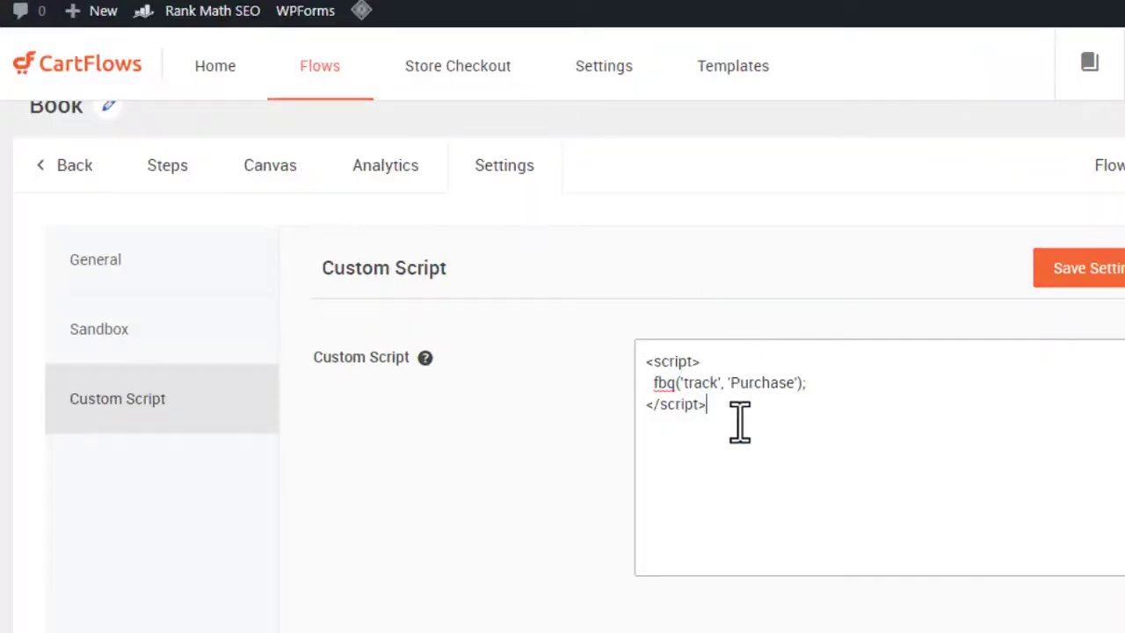
Step: Paste the Lead script below the Purchase script and save the flow's settings
{"action": "key", "text": "ctrl+v"}
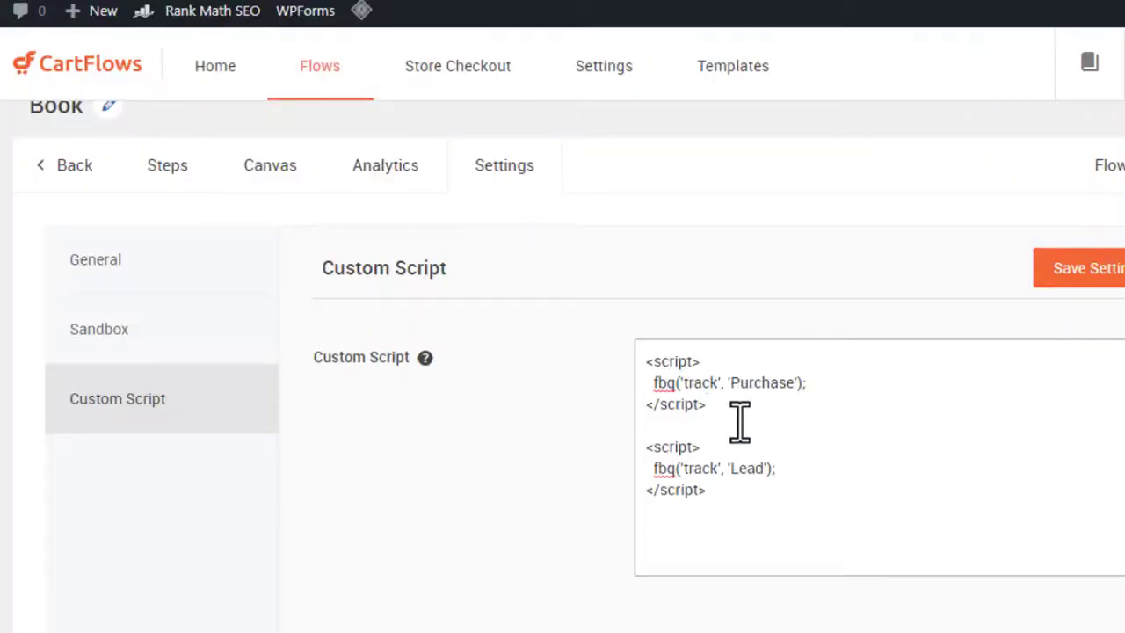
{"action": "left_click", "coordinate": [1112, 278]}
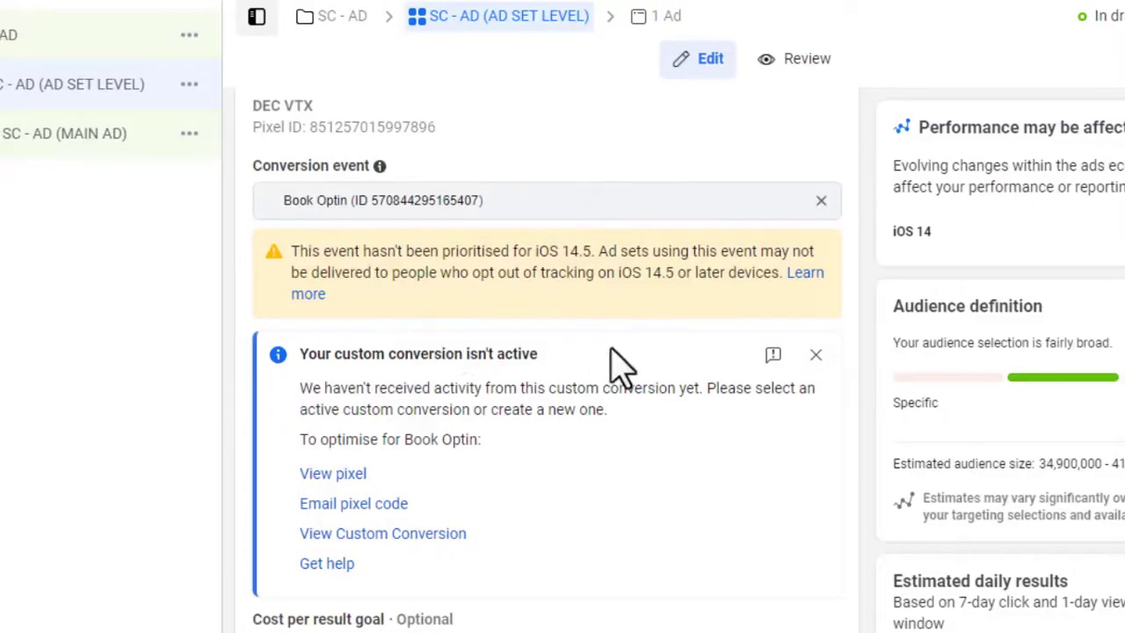
Step: Dismiss the inactive conversion notice and review the ₦3,980.00 daily budget and Nigeria location
{"action": "left_click", "coordinate": [815, 355]}
{"action": "scroll", "coordinate": [527, 361], "scroll_direction": "down", "scroll_amount": 4}
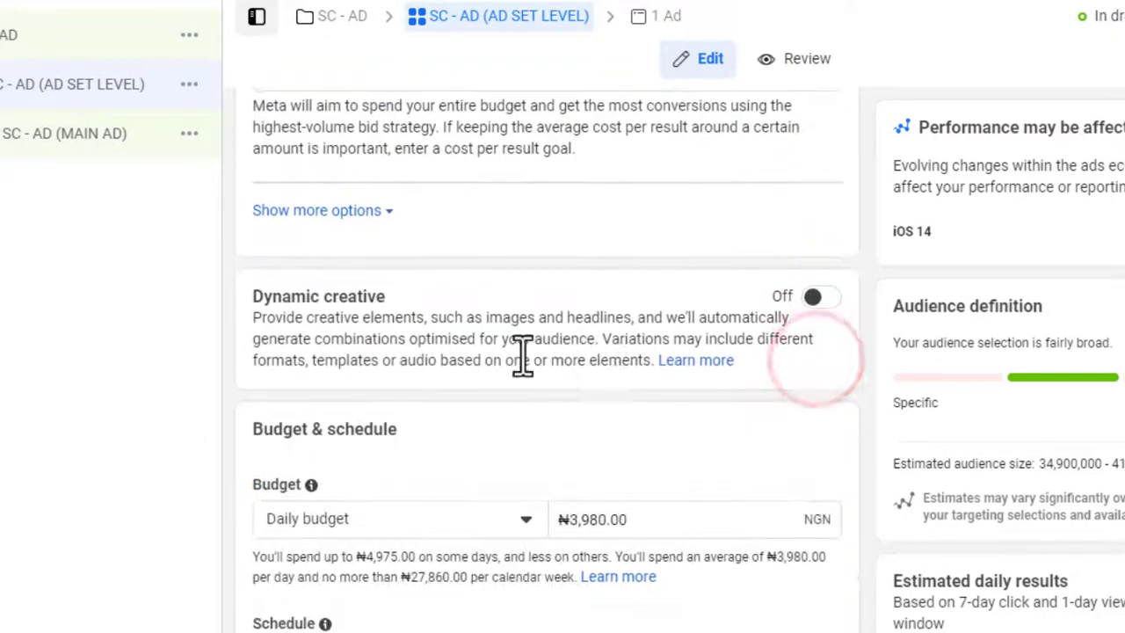
{"action": "scroll", "coordinate": [577, 314], "scroll_direction": "up", "scroll_amount": 3}
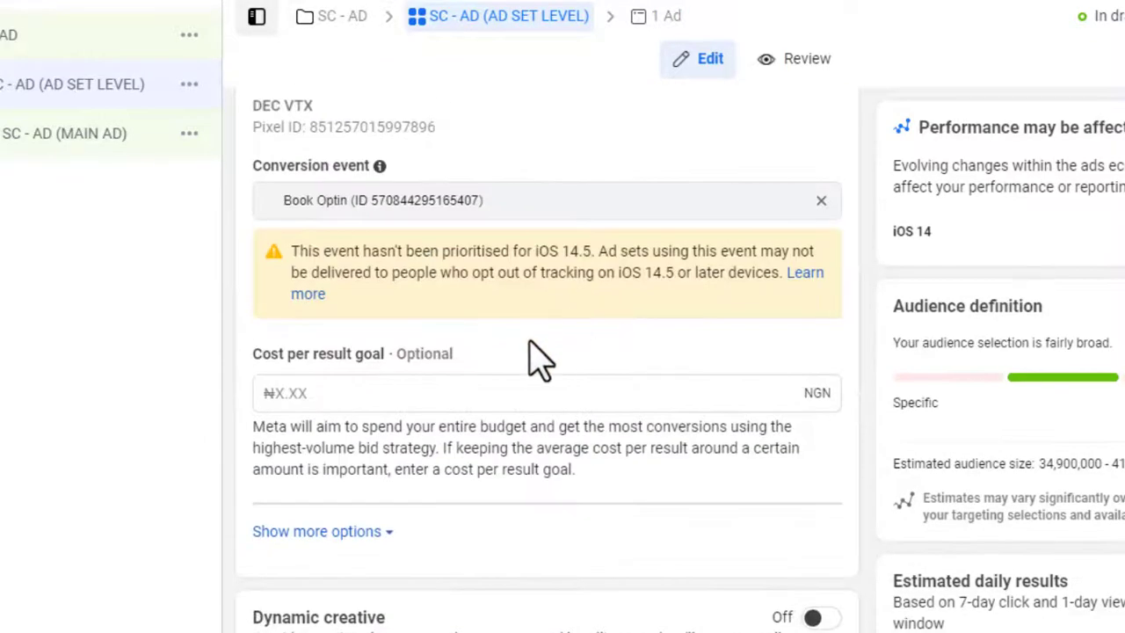
{"action": "scroll", "coordinate": [688, 509], "scroll_direction": "down", "scroll_amount": 2}
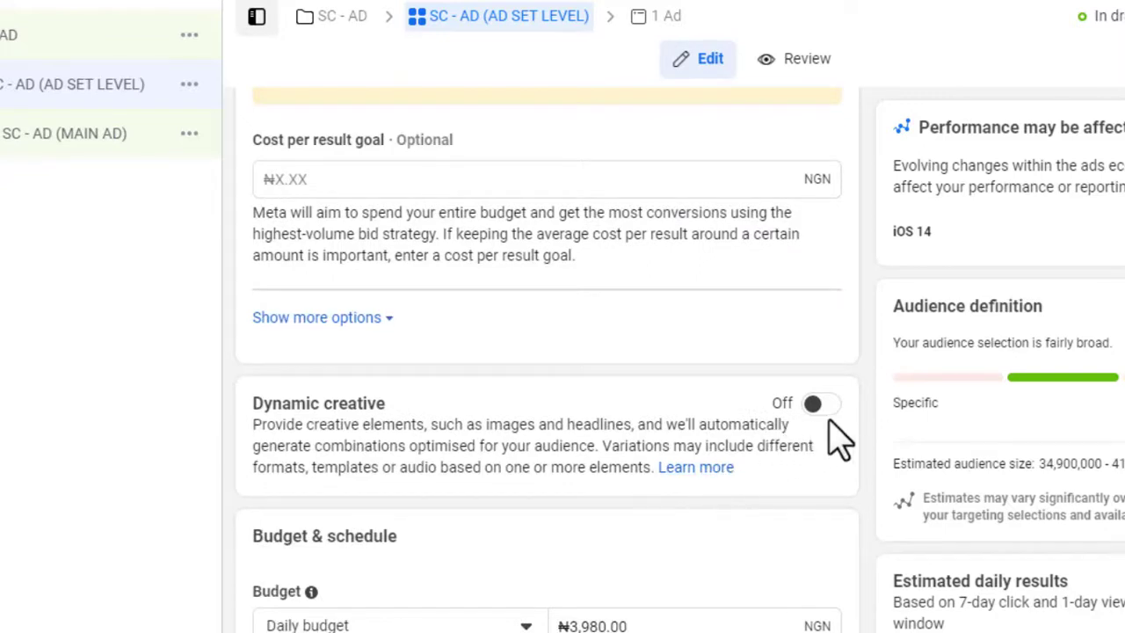
{"action": "scroll", "coordinate": [584, 338], "scroll_direction": "down", "scroll_amount": 3}
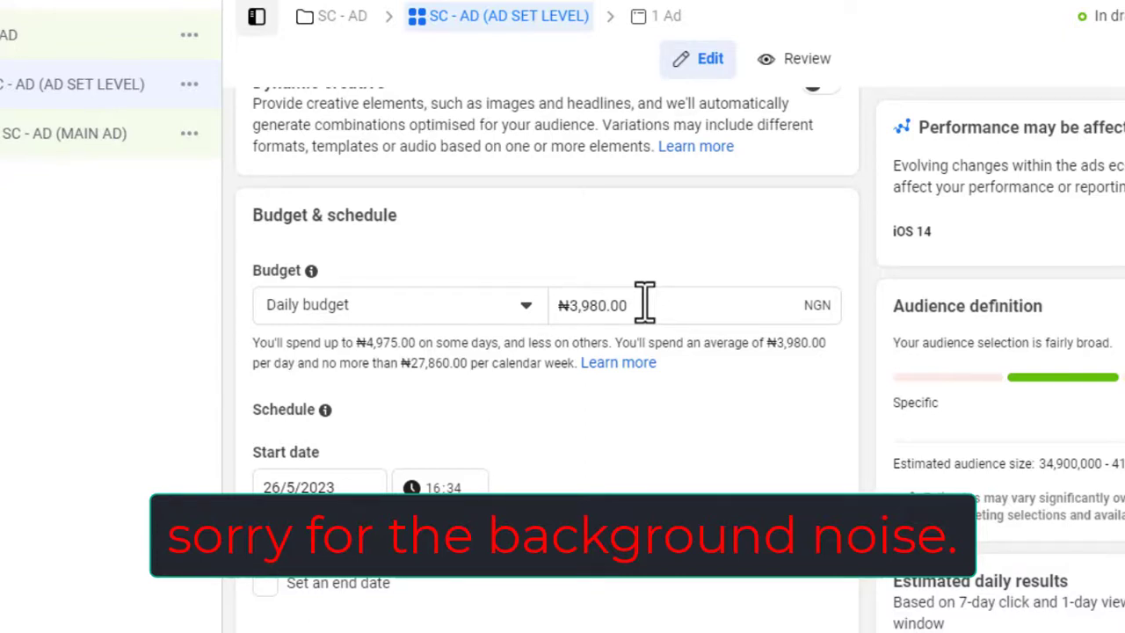
{"action": "scroll", "coordinate": [585, 344], "scroll_direction": "down", "scroll_amount": 5}
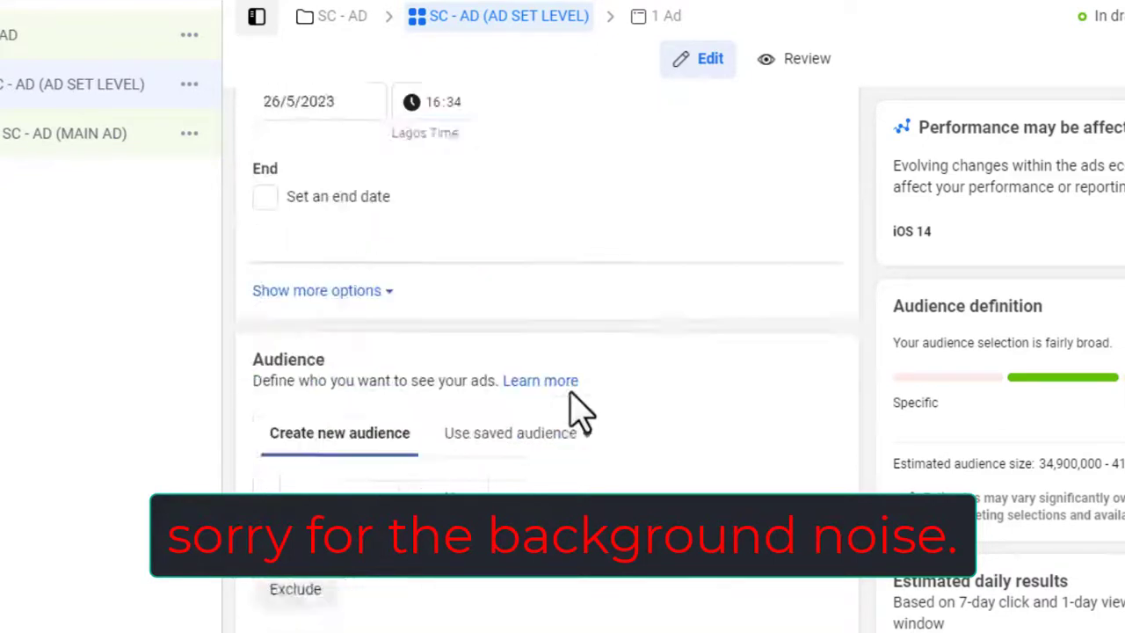
{"action": "scroll", "coordinate": [577, 412], "scroll_direction": "down", "scroll_amount": 3}
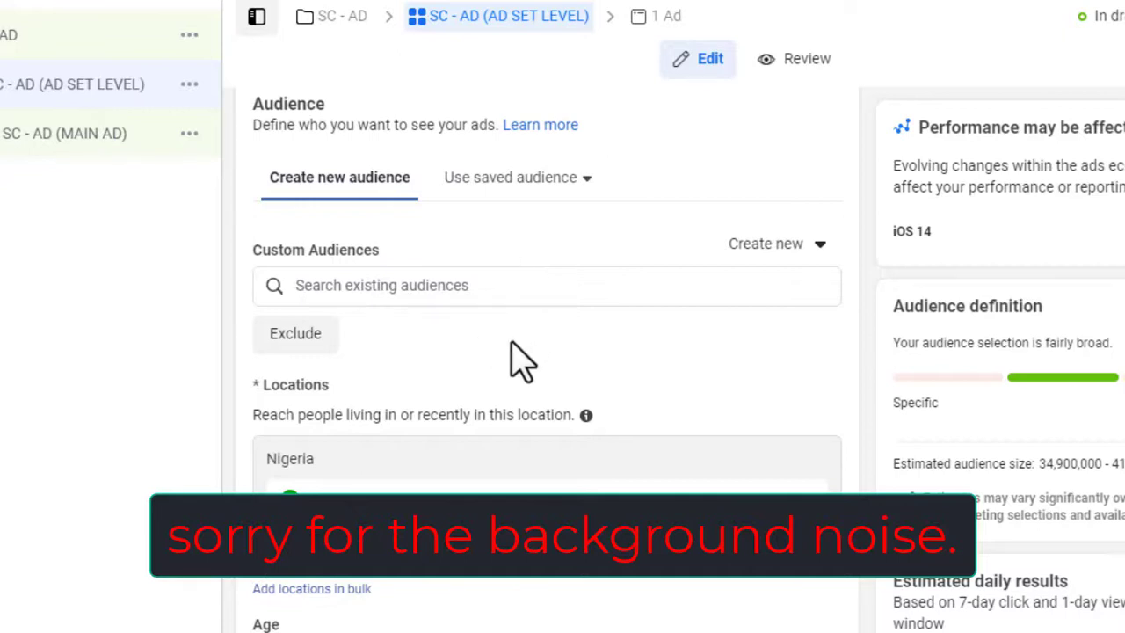
Step: Set the audience age range to minimum 24 and maximum 40
{"action": "scroll", "coordinate": [519, 360], "scroll_direction": "down", "scroll_amount": 3}
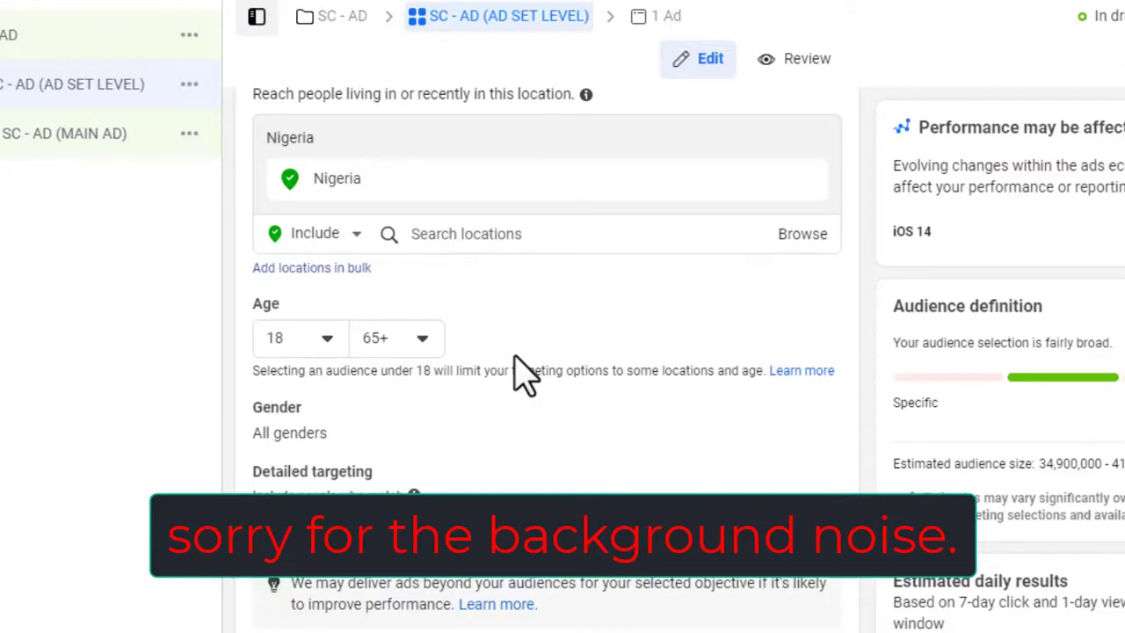
{"action": "left_click", "coordinate": [326, 340]}
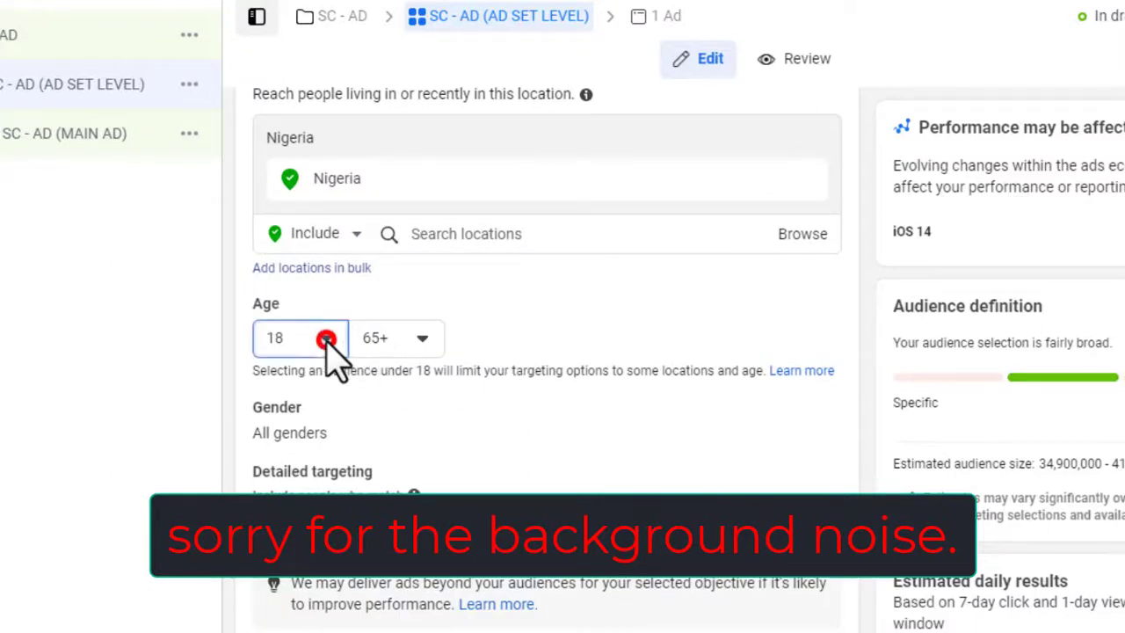
{"action": "scroll", "coordinate": [334, 545], "scroll_direction": "down", "scroll_amount": 5}
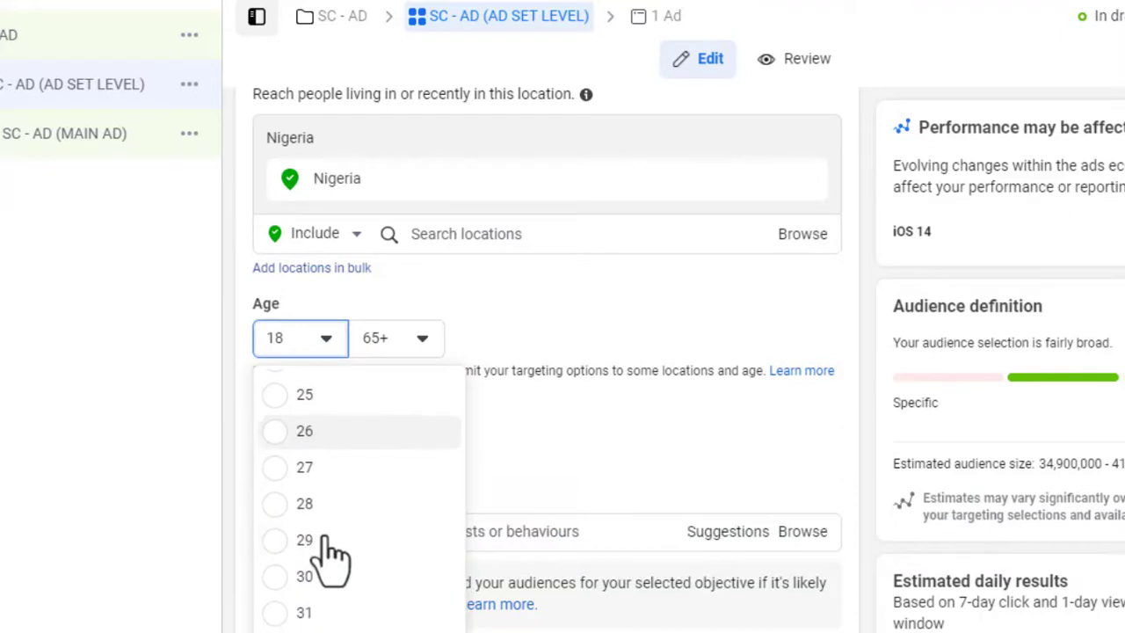
{"action": "scroll", "coordinate": [319, 449], "scroll_direction": "up", "scroll_amount": 1}
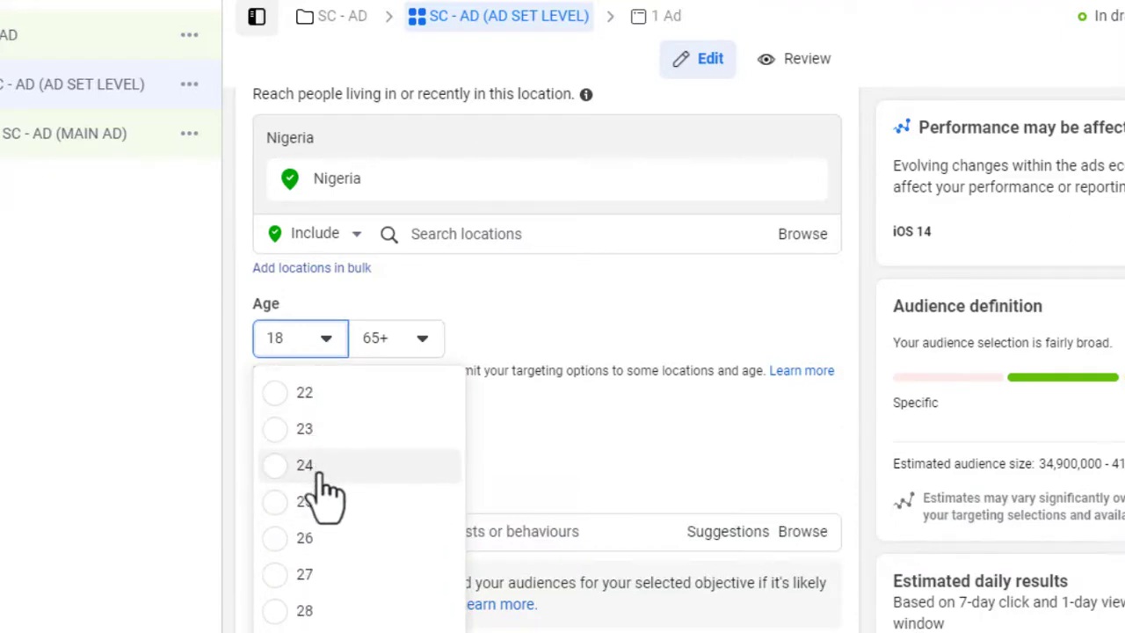
{"action": "left_click", "coordinate": [318, 467]}
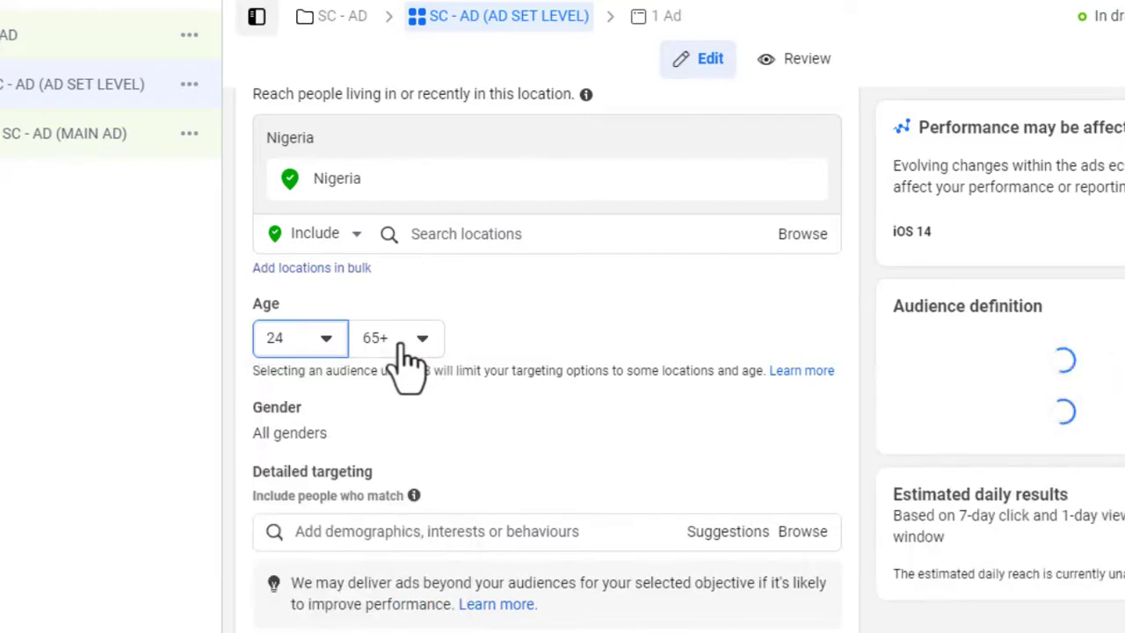
{"action": "left_click", "coordinate": [400, 343]}
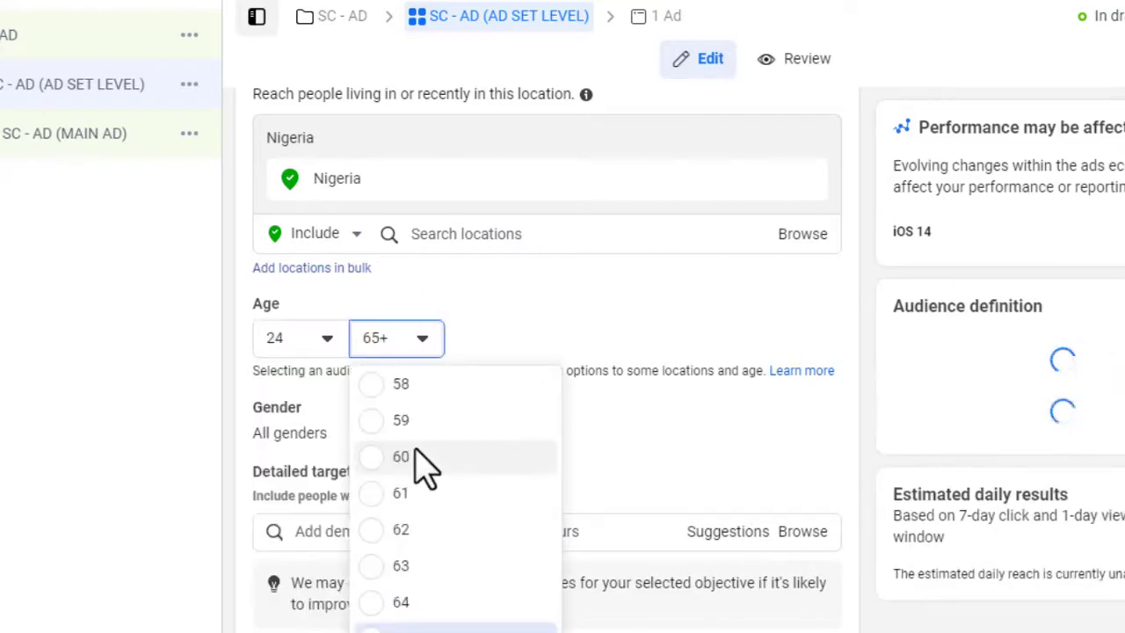
{"action": "scroll", "coordinate": [422, 470], "scroll_direction": "up", "scroll_amount": 4}
{"action": "scroll", "coordinate": [422, 470], "scroll_direction": "up", "scroll_amount": 3}
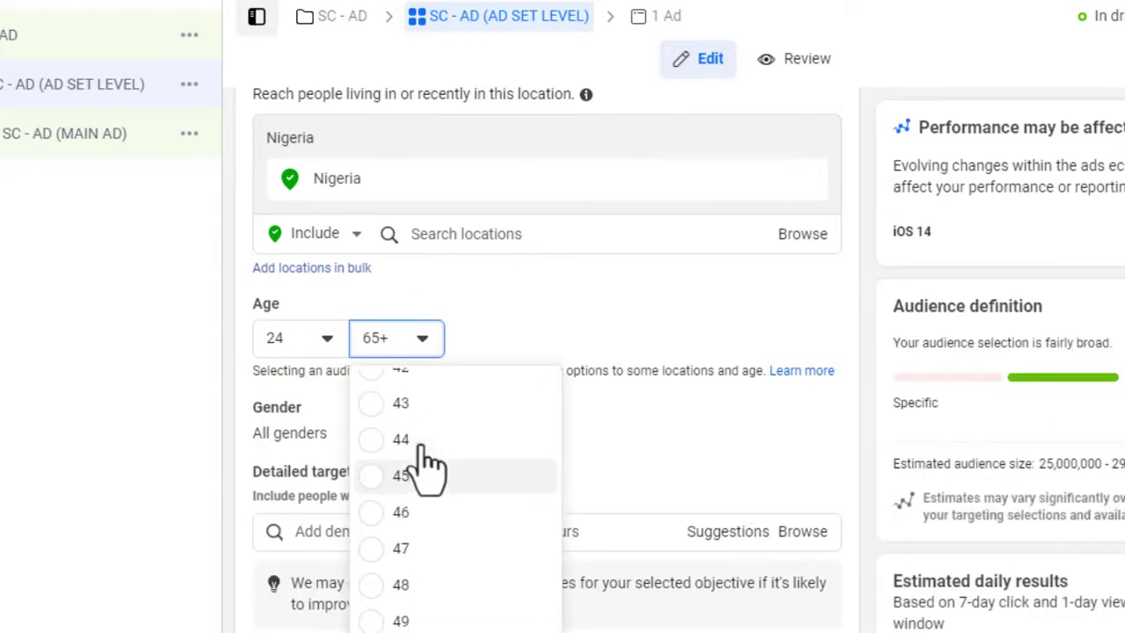
{"action": "left_click", "coordinate": [423, 477]}
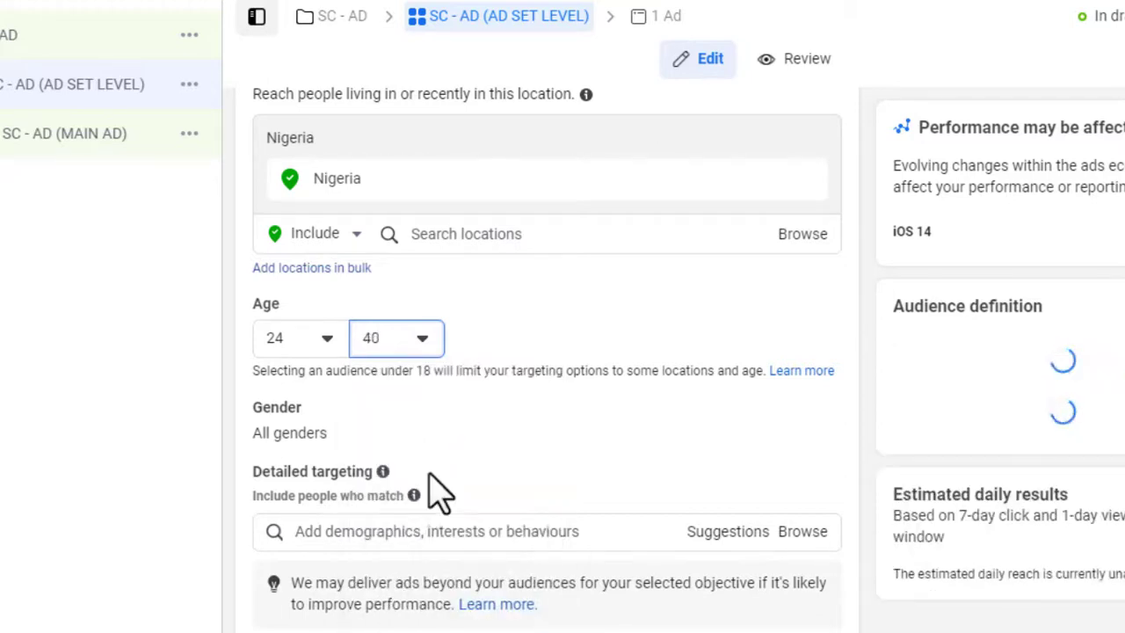
Step: Search the Languages field for 'english'
{"action": "scroll", "coordinate": [424, 428], "scroll_direction": "down", "scroll_amount": 1}
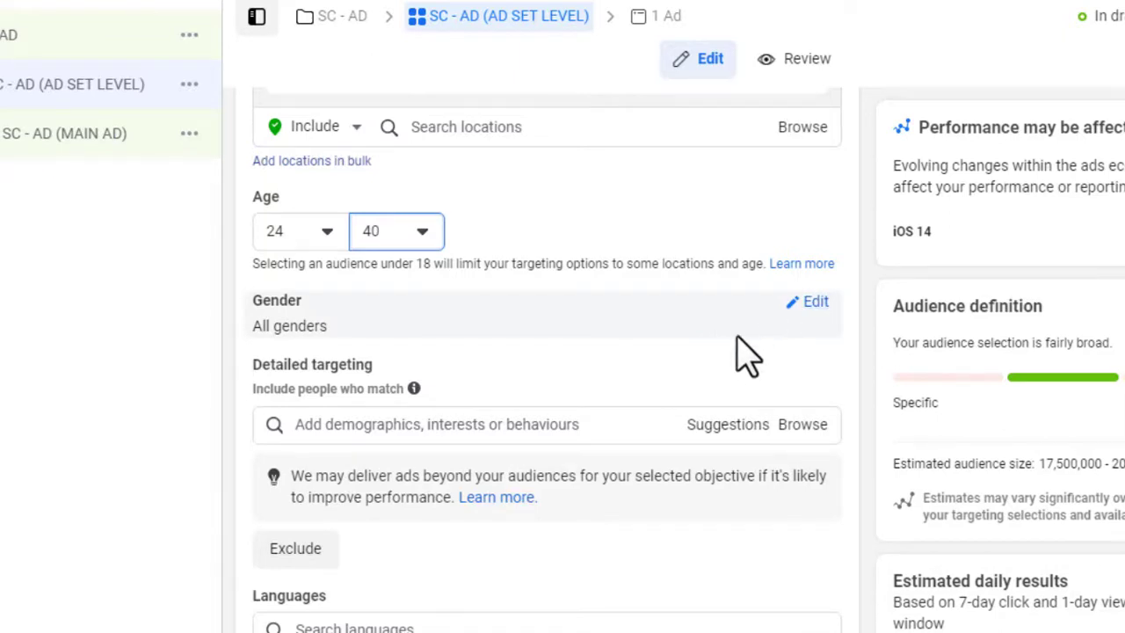
{"action": "scroll", "coordinate": [610, 432], "scroll_direction": "down", "scroll_amount": 3}
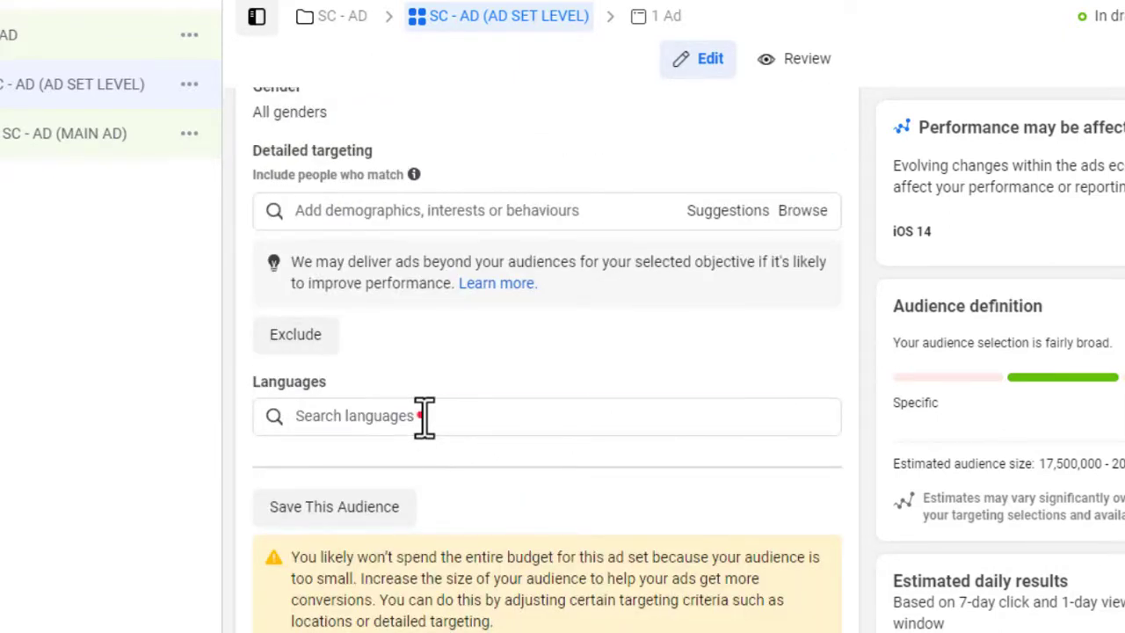
{"action": "left_click", "coordinate": [423, 415]}
{"action": "type", "text": "english"}
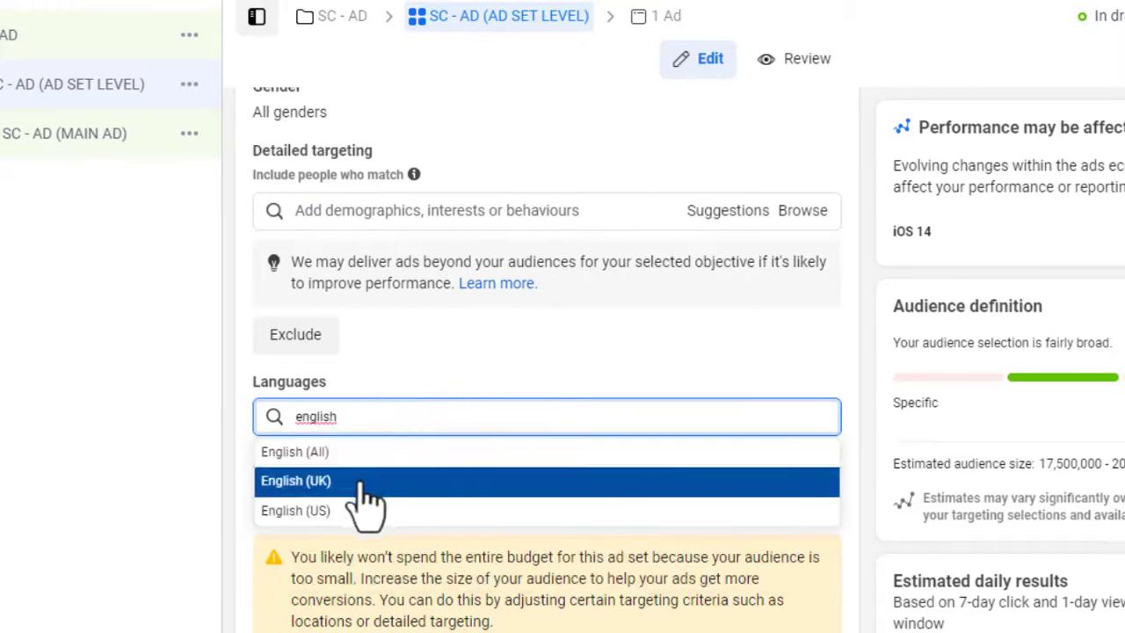
Step: Add English (All) as the target language, then move to the SC - AD (MAIN AD) ad
{"action": "left_click", "coordinate": [331, 458]}
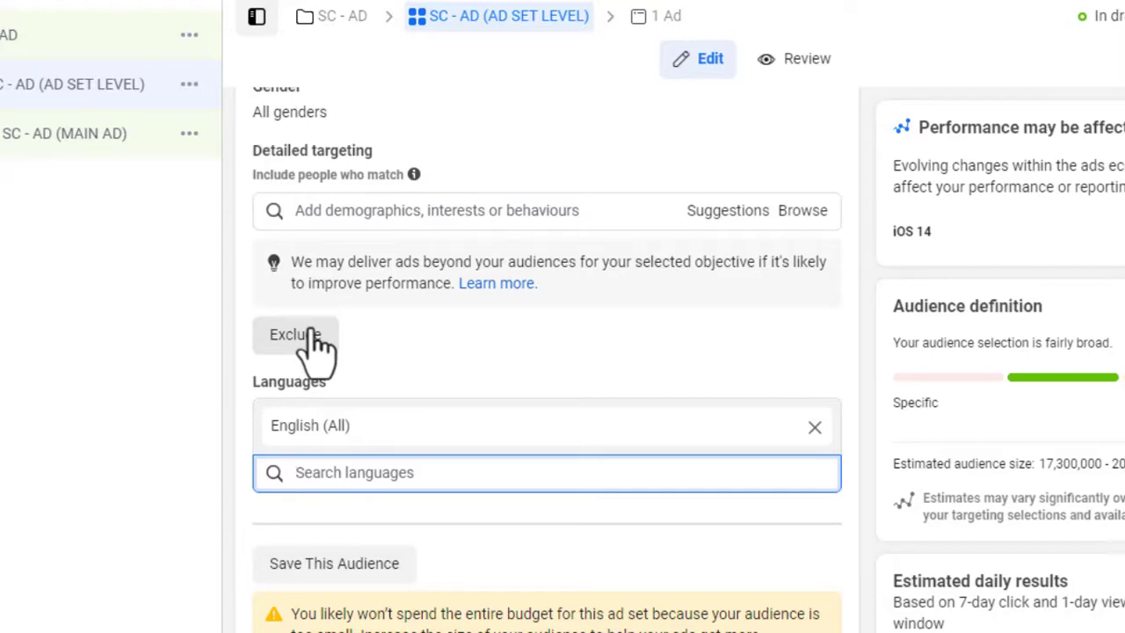
{"action": "scroll", "coordinate": [389, 326], "scroll_direction": "down", "scroll_amount": 5}
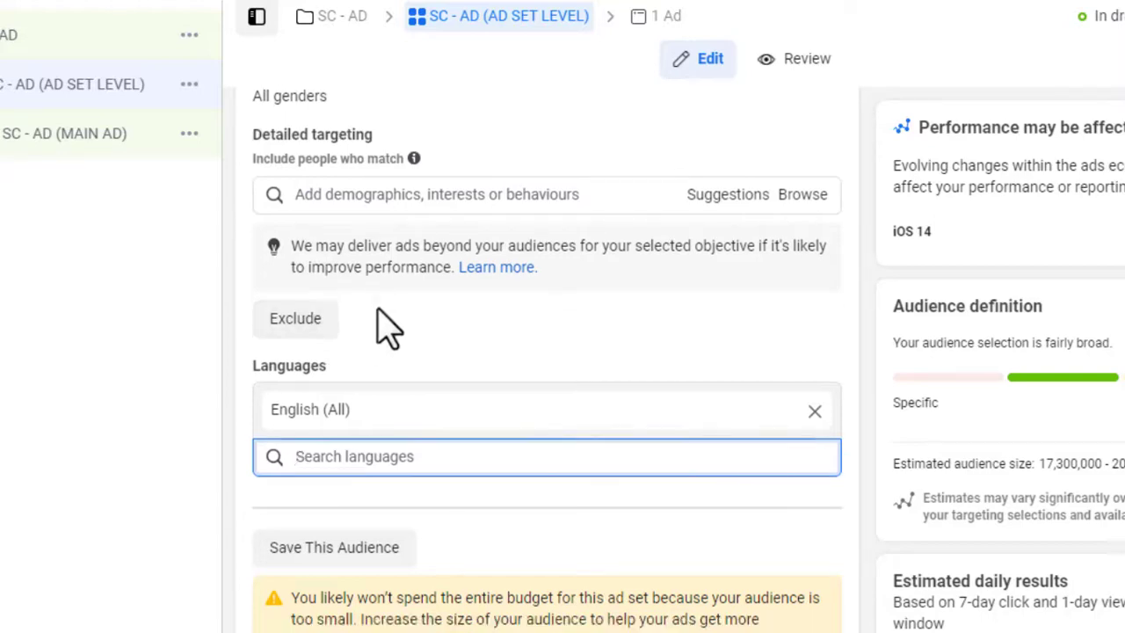
{"action": "scroll", "coordinate": [466, 342], "scroll_direction": "down", "scroll_amount": 1}
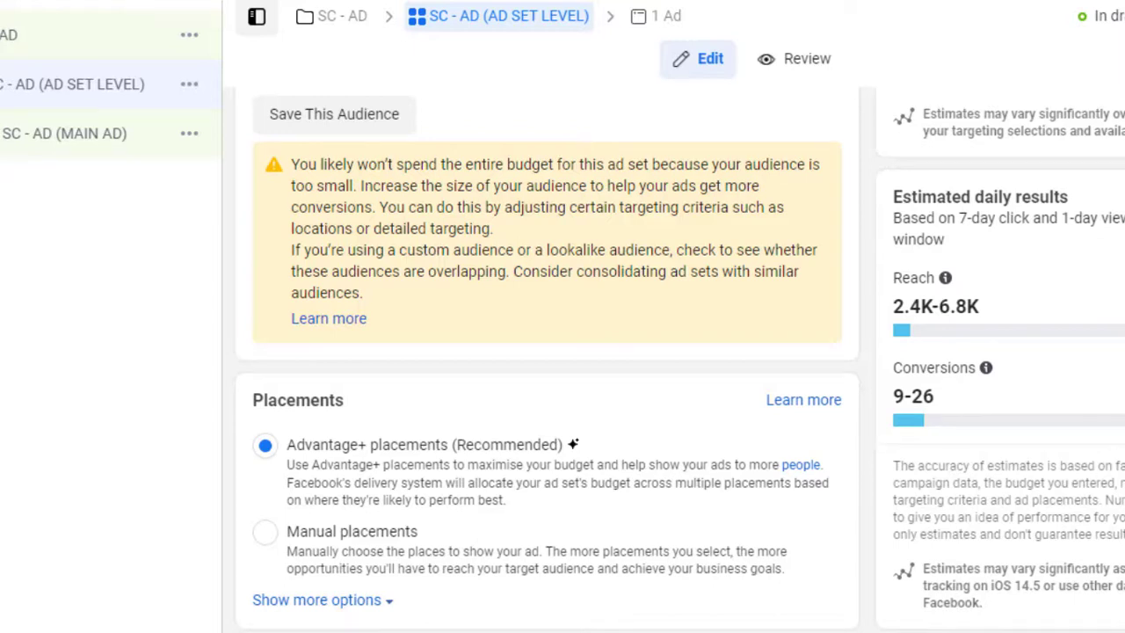
{"action": "left_click", "coordinate": [64, 133]}
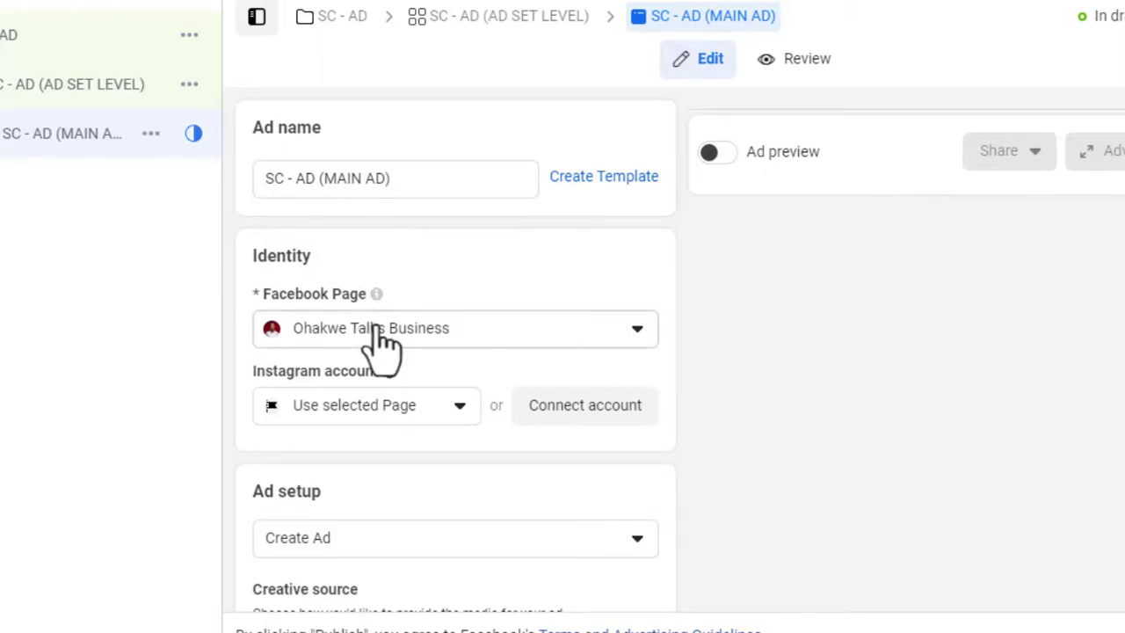
Step: Scroll to the main ad's Ad setup section and expand its setup choices
{"action": "scroll", "coordinate": [442, 340], "scroll_direction": "down", "scroll_amount": 4}
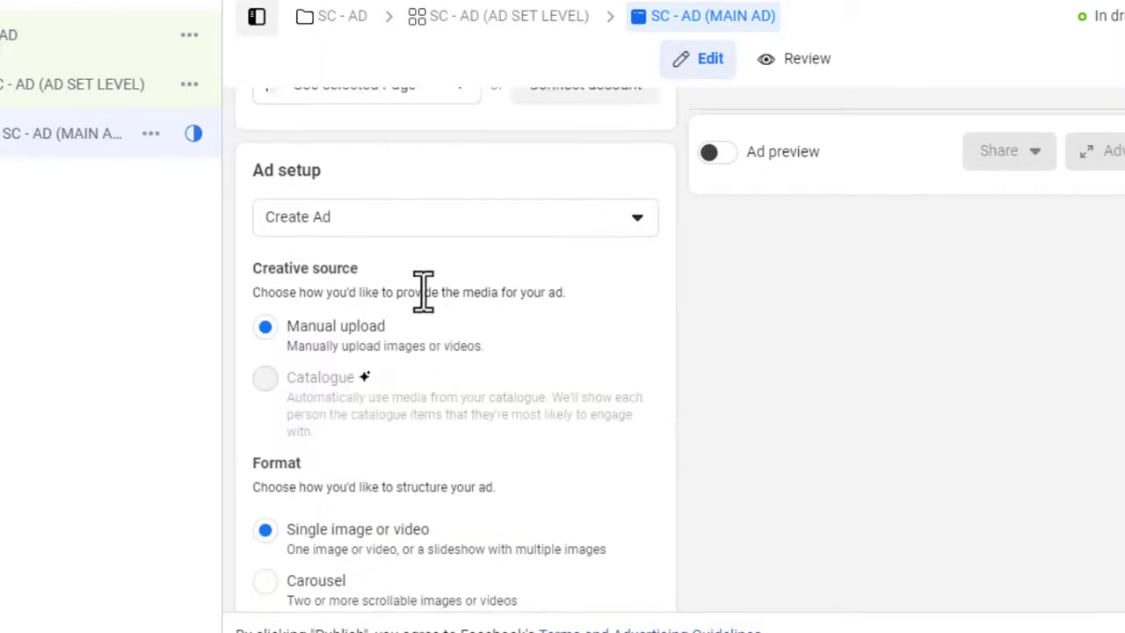
{"action": "left_click", "coordinate": [438, 225]}
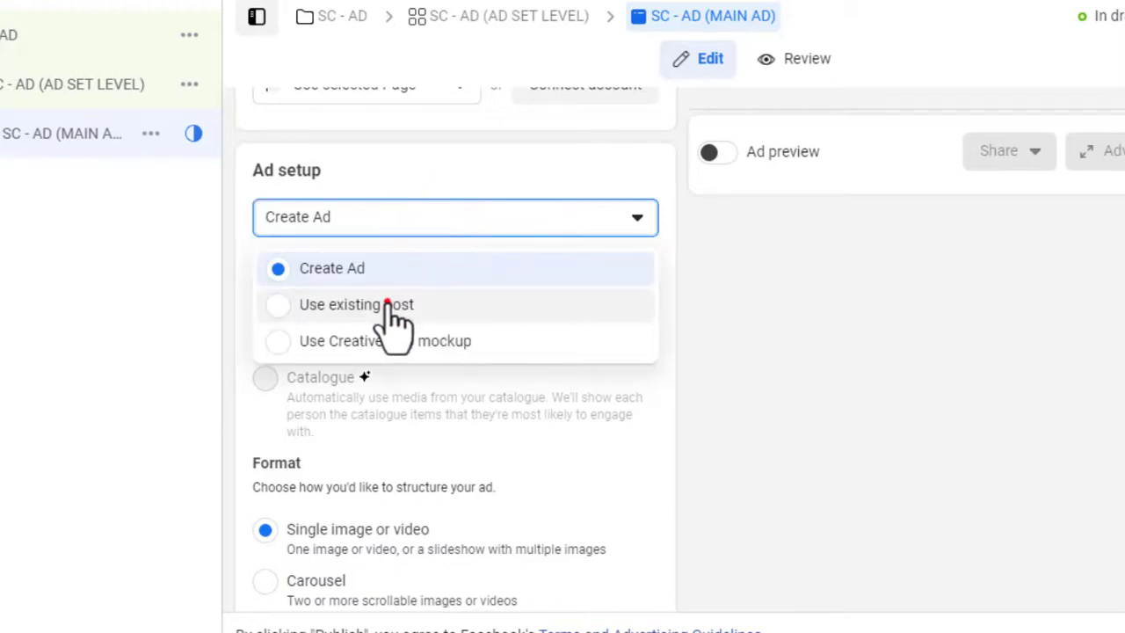
Step: Switch Ad setup to 'Use existing post' and dismiss the info labels suggestion
{"action": "left_click", "coordinate": [387, 304]}
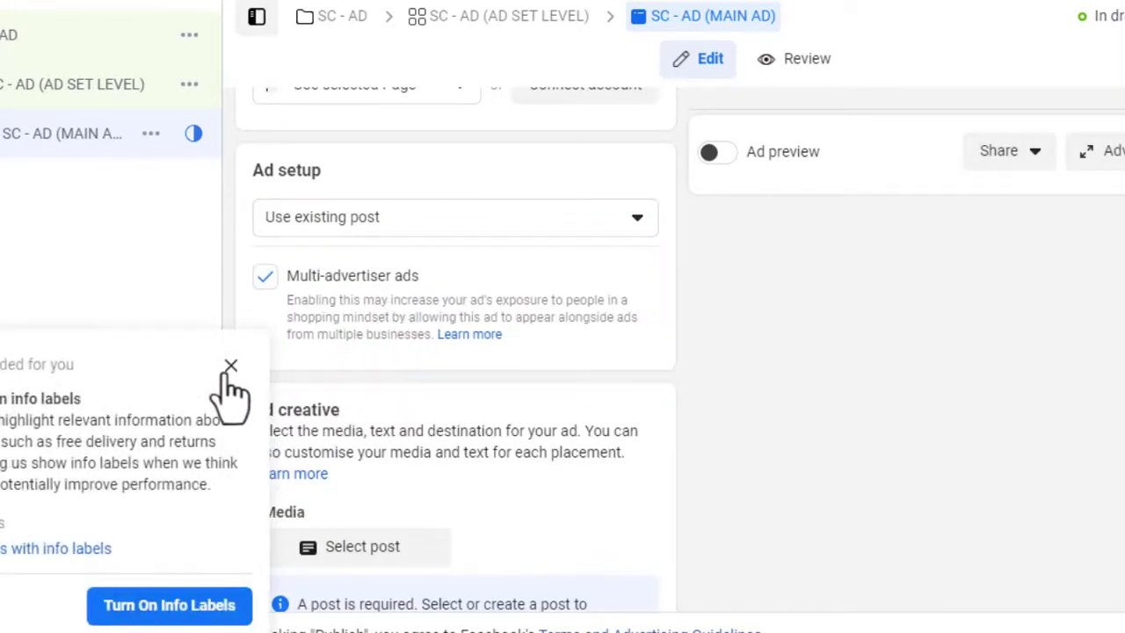
{"action": "left_click", "coordinate": [228, 366]}
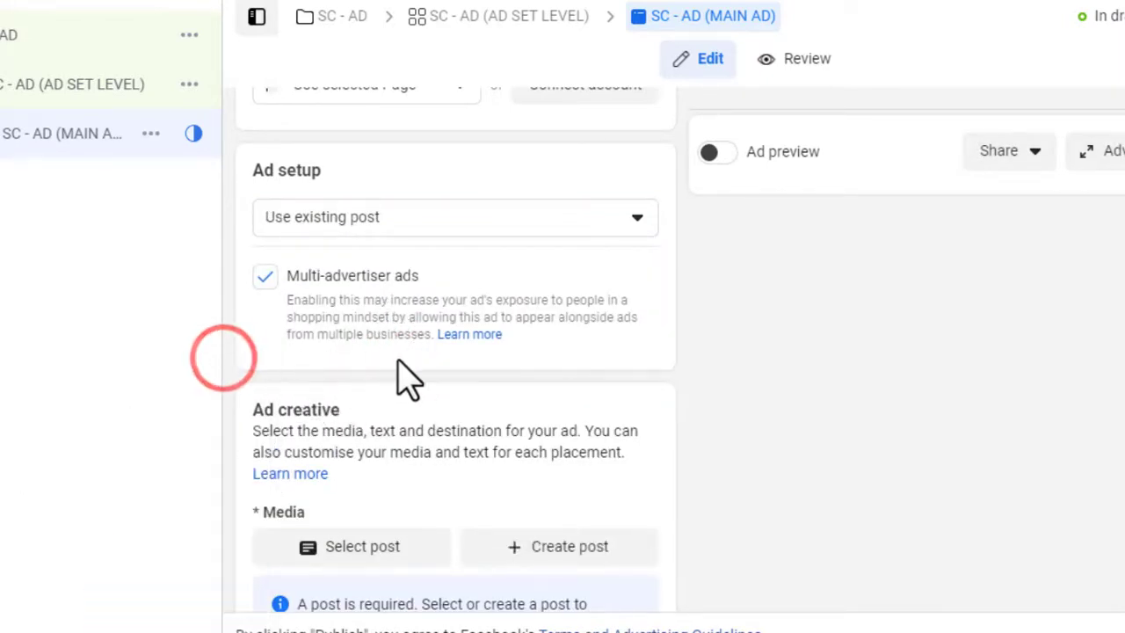
{"action": "scroll", "coordinate": [409, 439], "scroll_direction": "down", "scroll_amount": 2}
{"action": "left_click", "coordinate": [365, 433]}
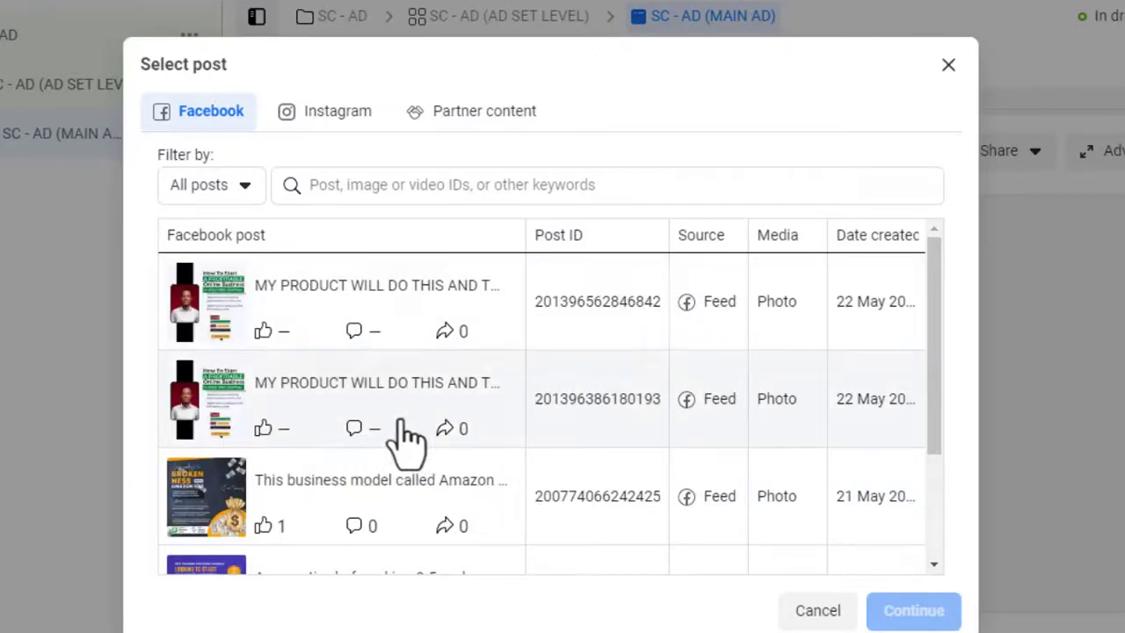
Step: Pick the 21 May 2023 'This business model called Amazon…' post and confirm it for the ad
{"action": "scroll", "coordinate": [344, 502], "scroll_direction": "down", "scroll_amount": 2}
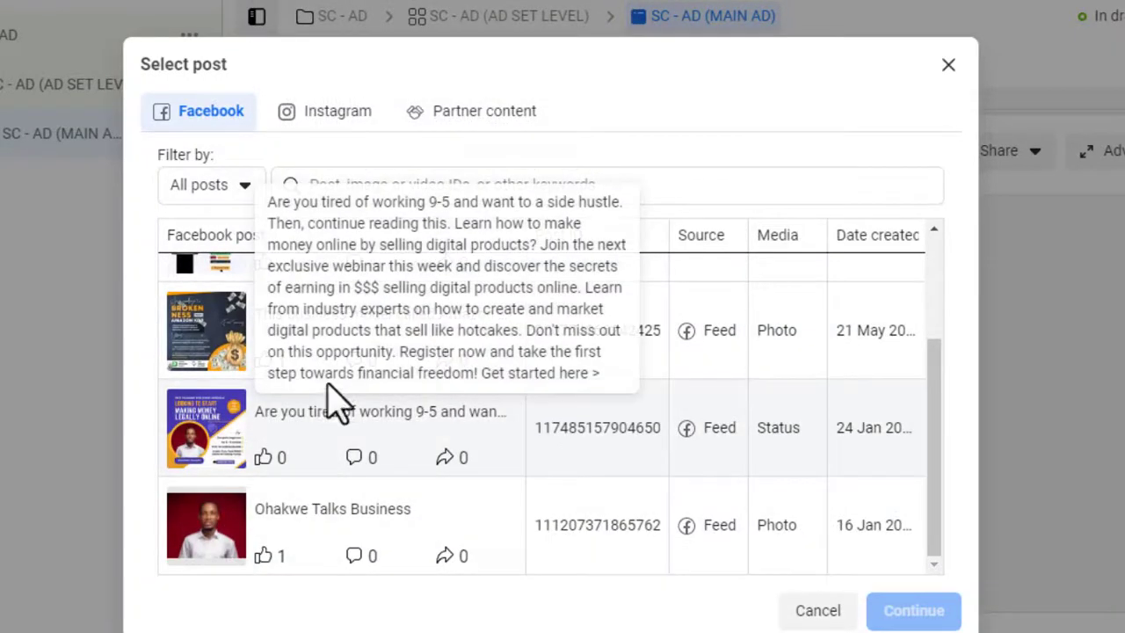
{"action": "scroll", "coordinate": [360, 492], "scroll_direction": "up", "scroll_amount": 1}
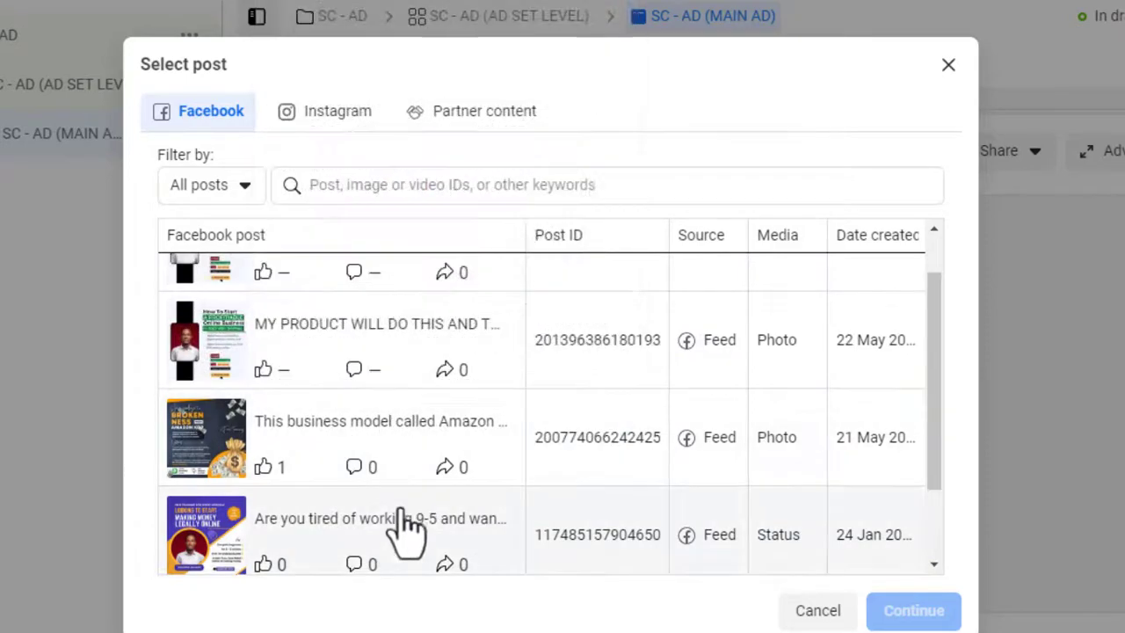
{"action": "left_click", "coordinate": [302, 426]}
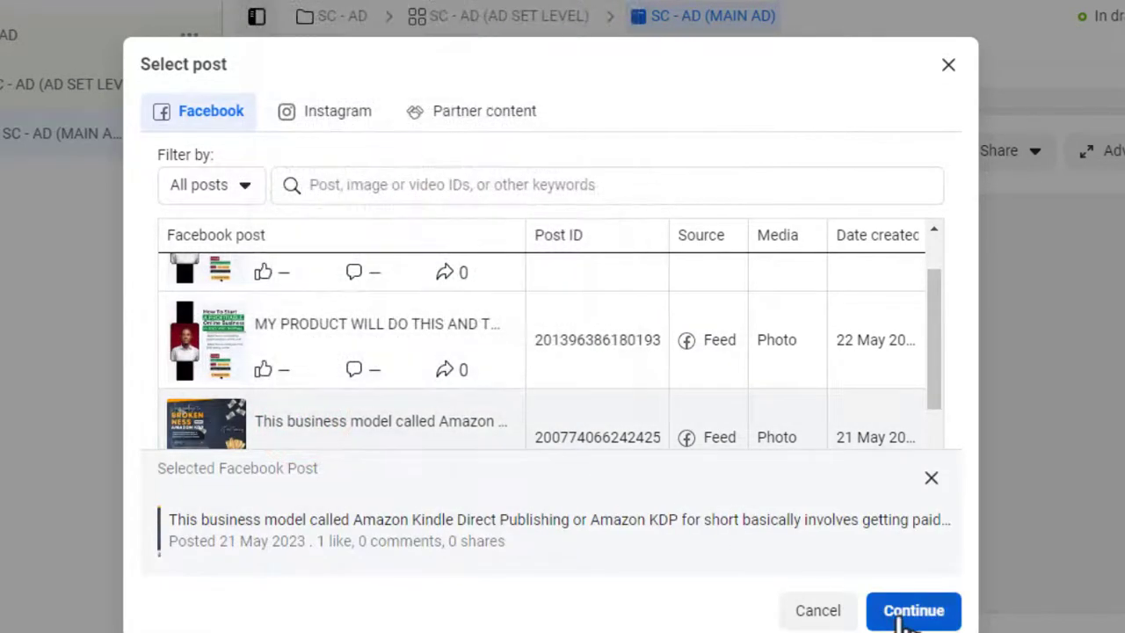
{"action": "left_click", "coordinate": [907, 615]}
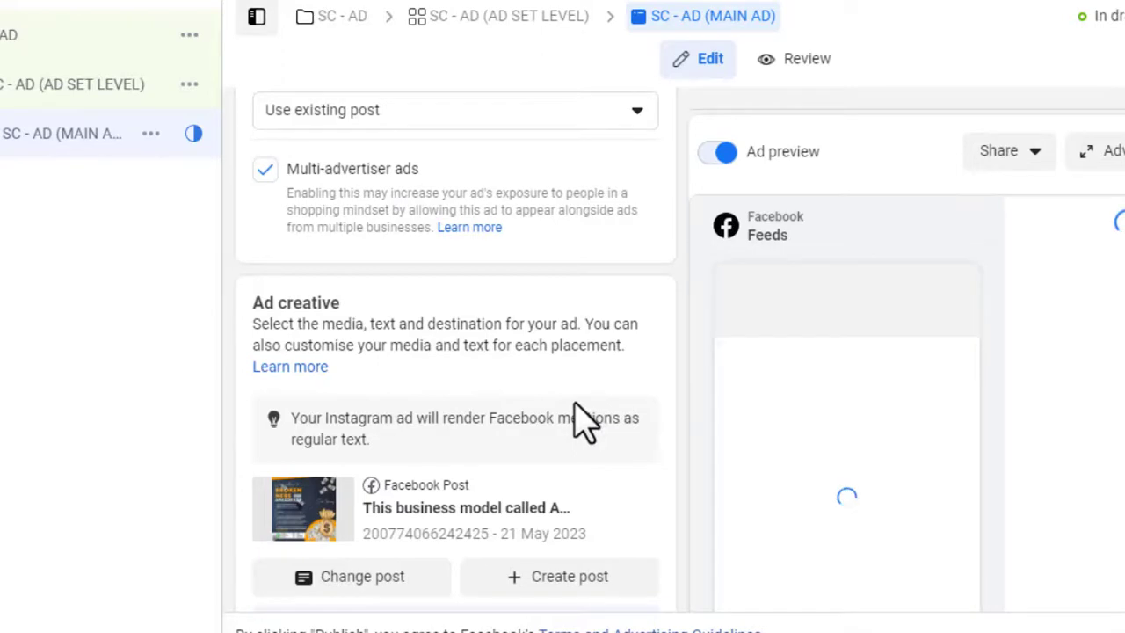
Step: Expand the Feeds preview with '...see more' to reveal the post's full caption
{"action": "scroll", "coordinate": [584, 422], "scroll_direction": "down", "scroll_amount": 3}
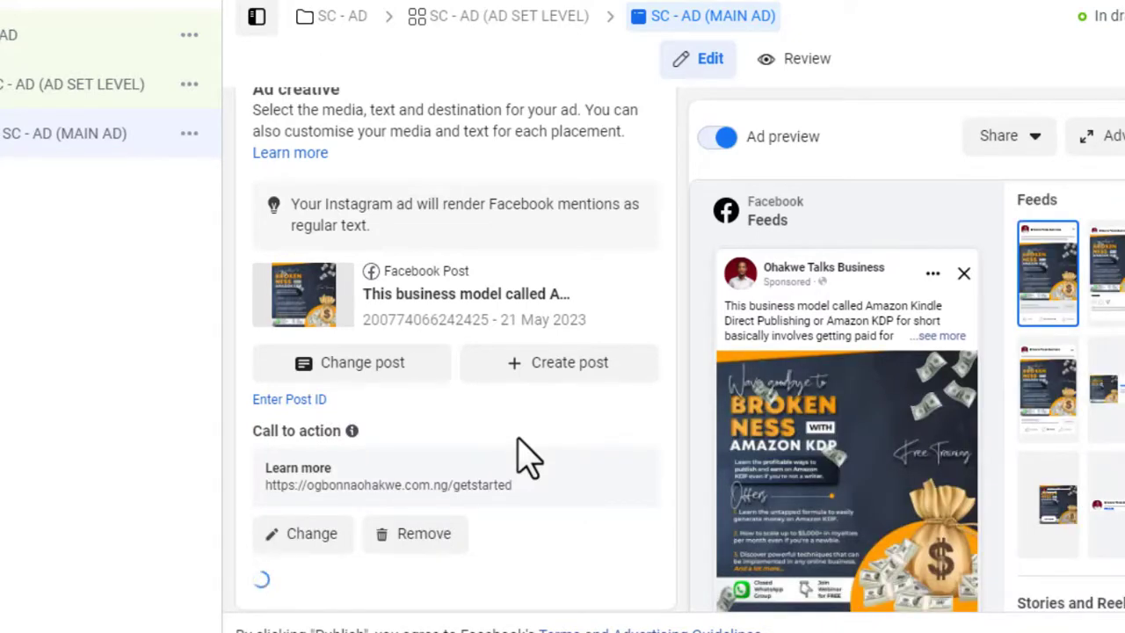
{"action": "scroll", "coordinate": [447, 413], "scroll_direction": "down", "scroll_amount": 2}
{"action": "scroll", "coordinate": [452, 417], "scroll_direction": "down", "scroll_amount": 2}
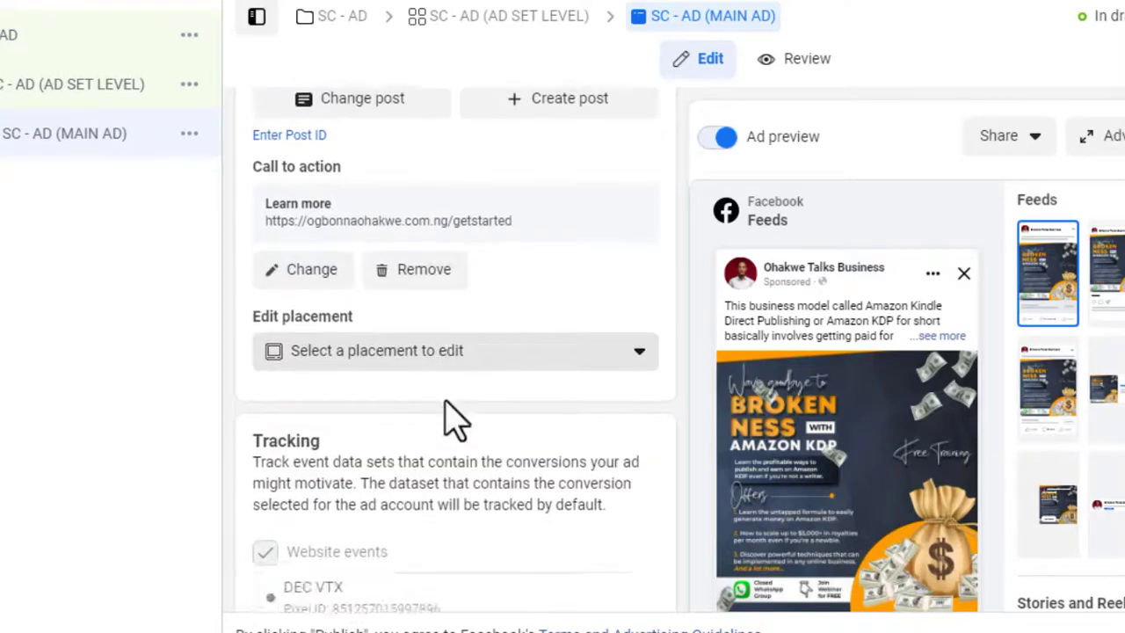
{"action": "scroll", "coordinate": [446, 409], "scroll_direction": "down", "scroll_amount": 4}
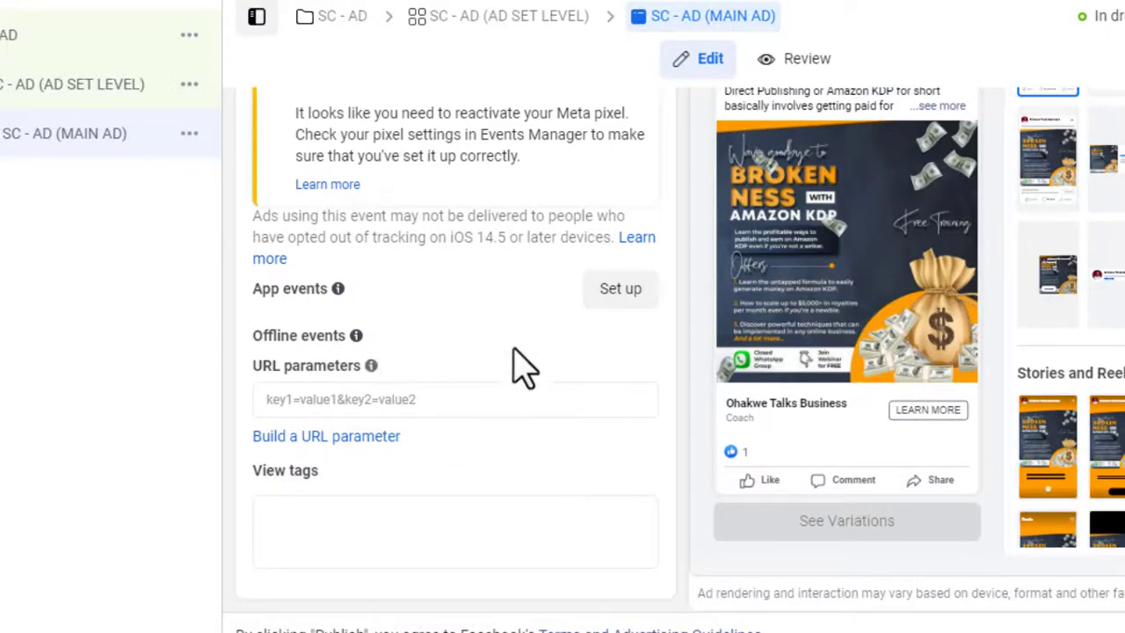
{"action": "scroll", "coordinate": [621, 272], "scroll_direction": "up", "scroll_amount": 3}
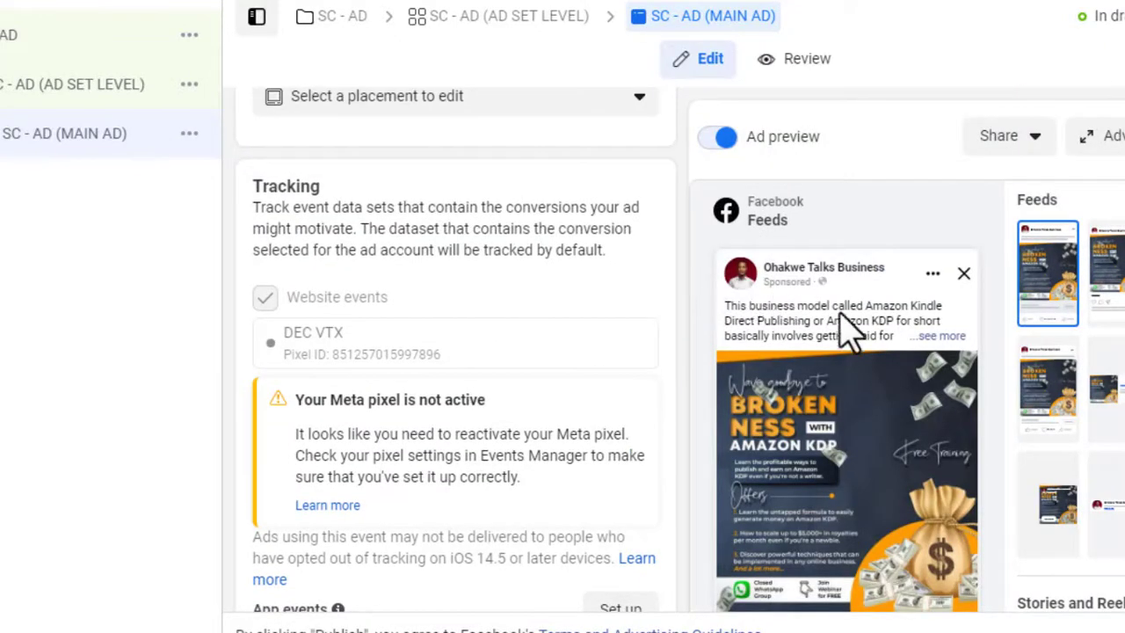
{"action": "left_click", "coordinate": [937, 335]}
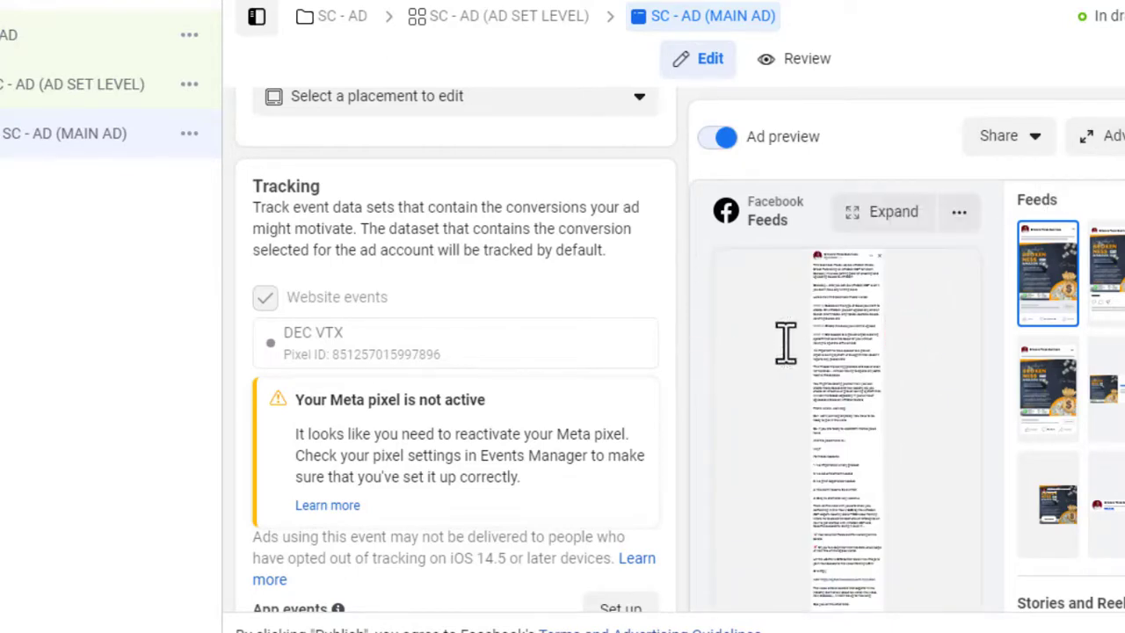
{"action": "scroll", "coordinate": [437, 331], "scroll_direction": "up", "scroll_amount": 3}
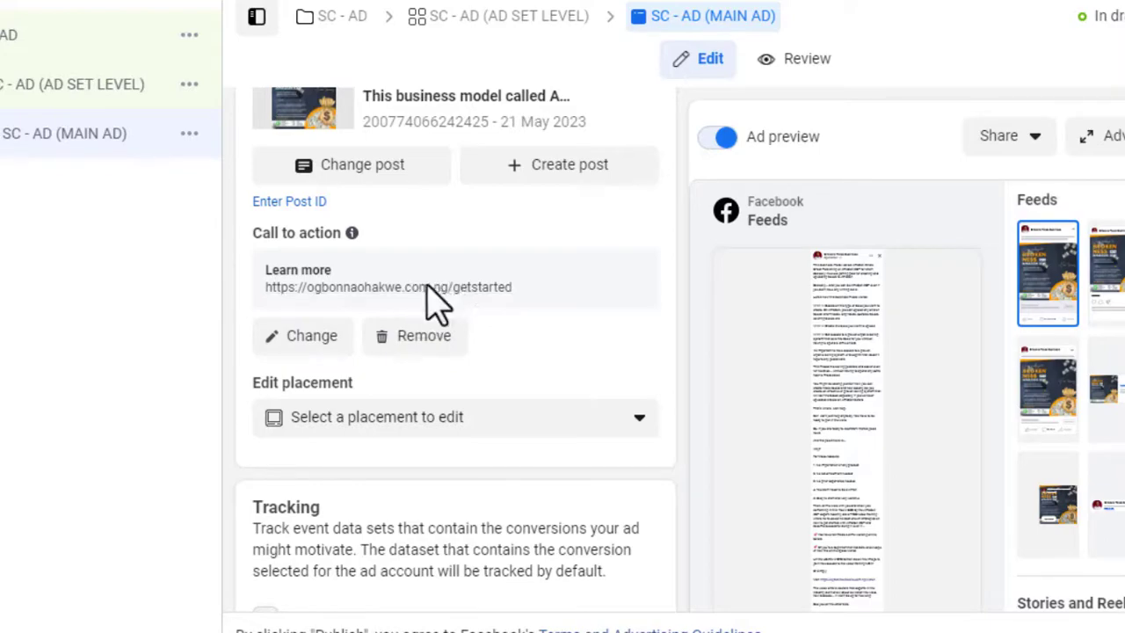
{"action": "left_click", "coordinate": [330, 337]}
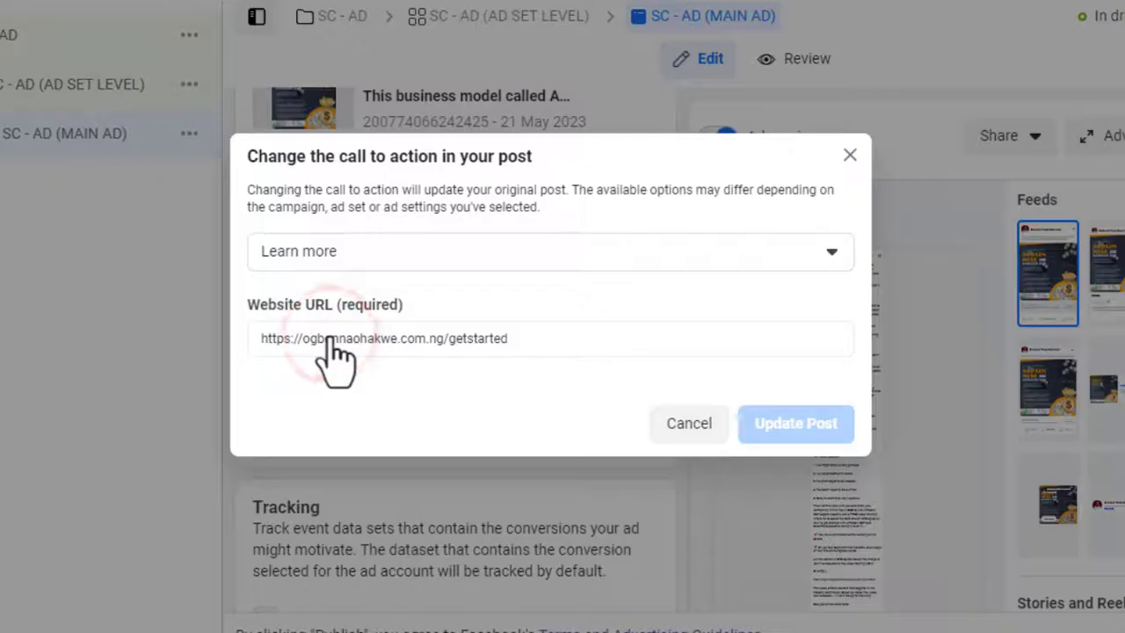
Step: Replace the website URL with the book optin page (…/step/book), keep Learn more, and update the post
{"action": "left_click", "coordinate": [531, 337]}
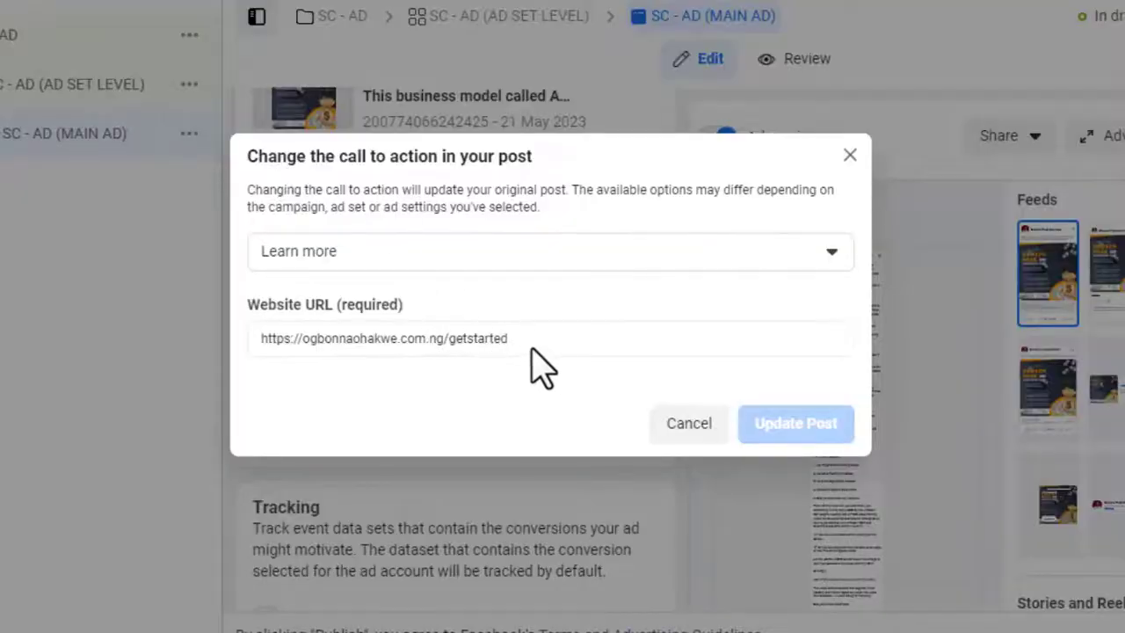
{"action": "left_click", "coordinate": [552, 341]}
{"action": "left_click", "coordinate": [522, 336]}
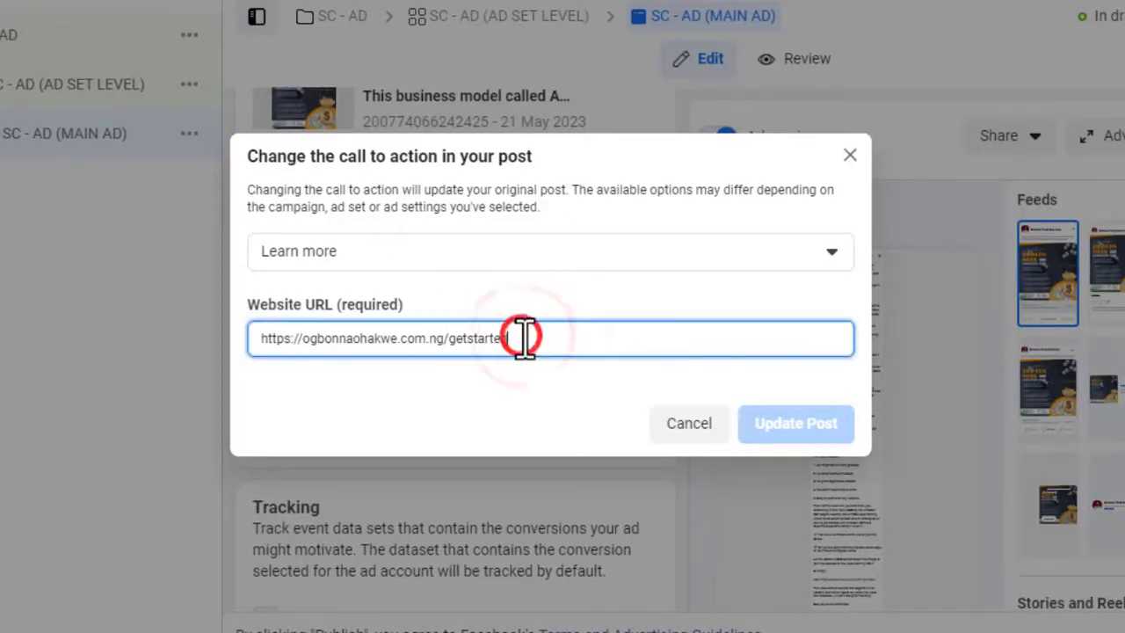
{"action": "triple_click", "coordinate": [524, 338]}
{"action": "type", "text": "https://ogbonnaohakwe.com.ng/step/book"}
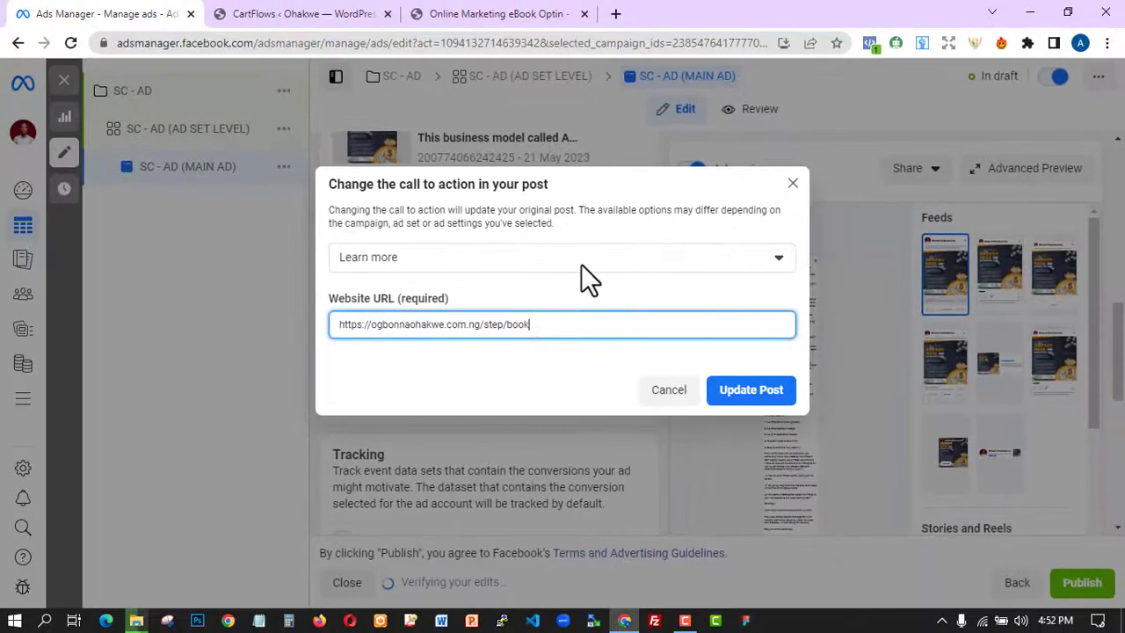
{"action": "left_click", "coordinate": [581, 260]}
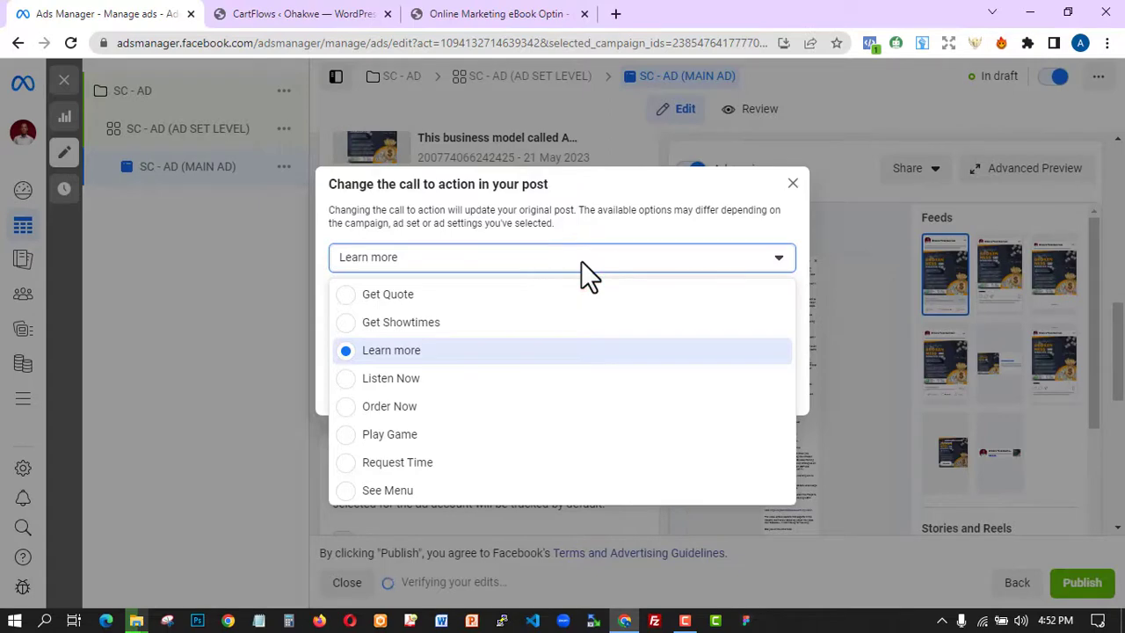
{"action": "left_click", "coordinate": [403, 349]}
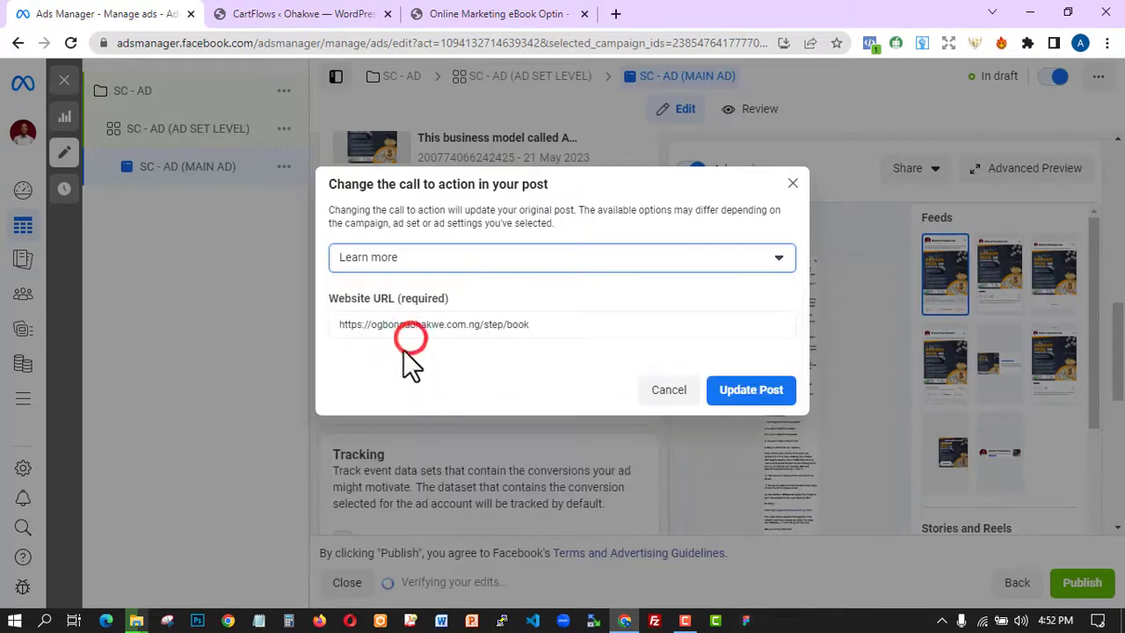
{"action": "left_click", "coordinate": [751, 394]}
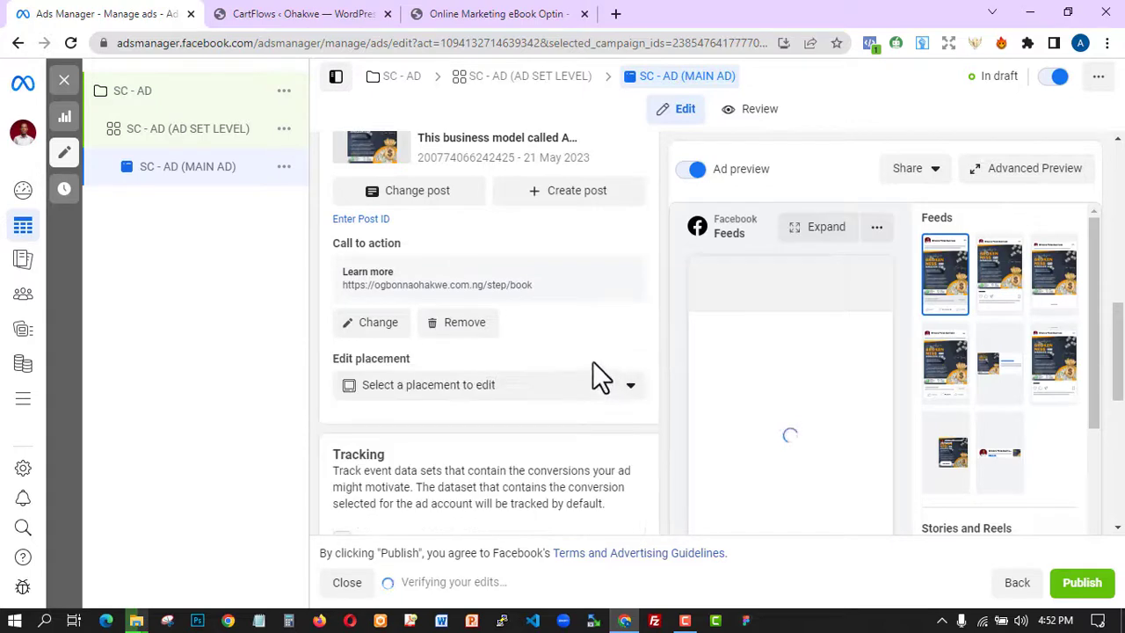
{"action": "scroll", "coordinate": [520, 365], "scroll_direction": "down", "scroll_amount": 3}
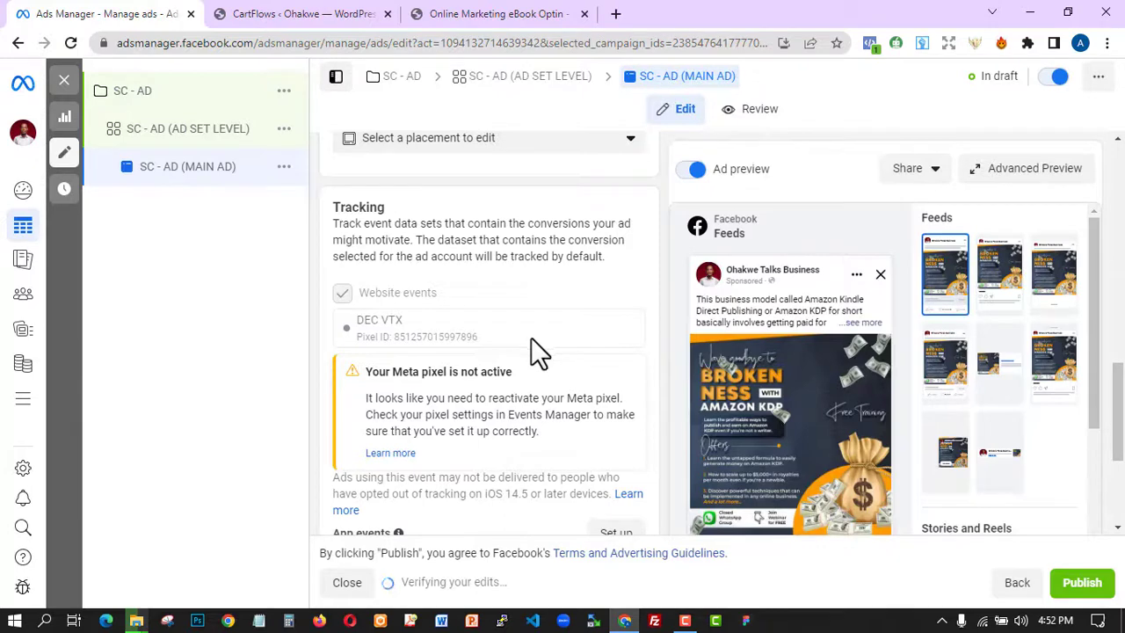
{"action": "scroll", "coordinate": [531, 338], "scroll_direction": "down", "scroll_amount": 3}
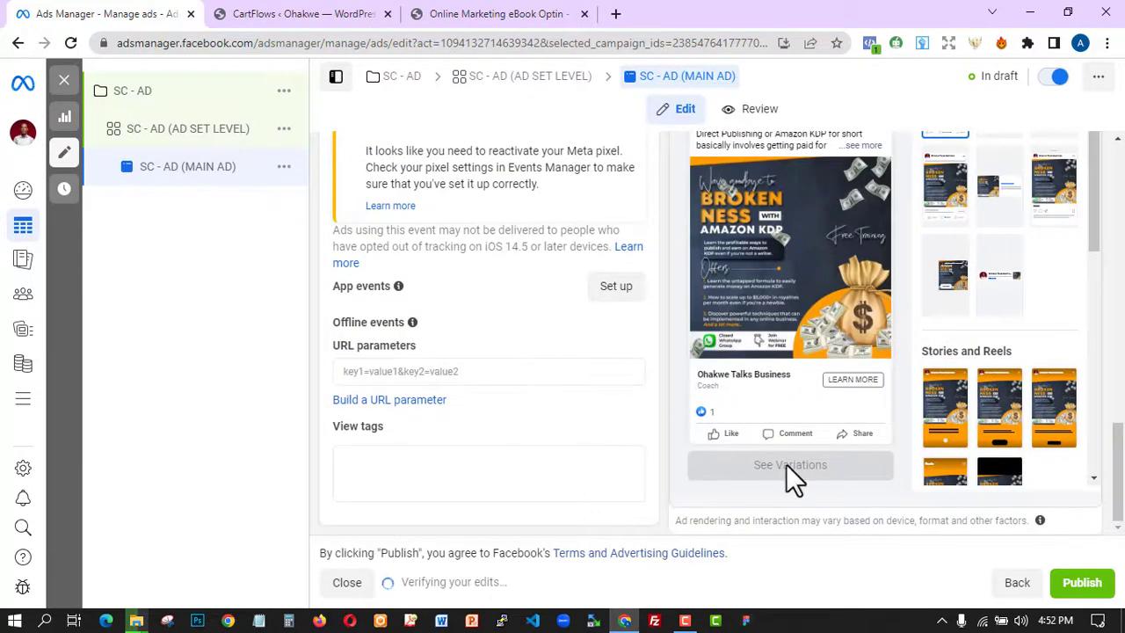